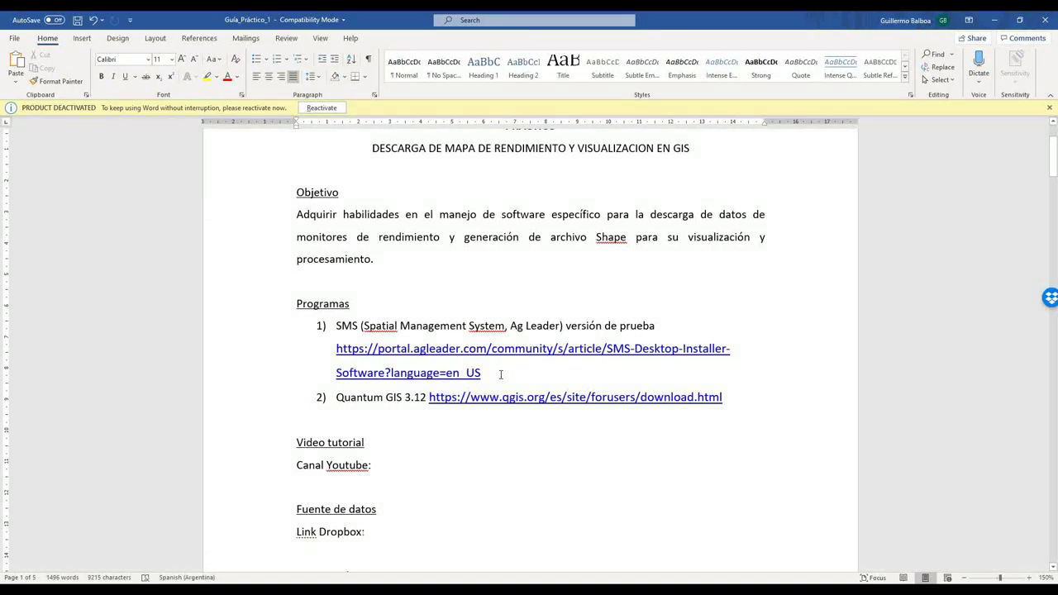
Look over the guide's program and data source sections, and minimize the Guía_Práctico_1 document.
scroll(502, 363, "down", 1)
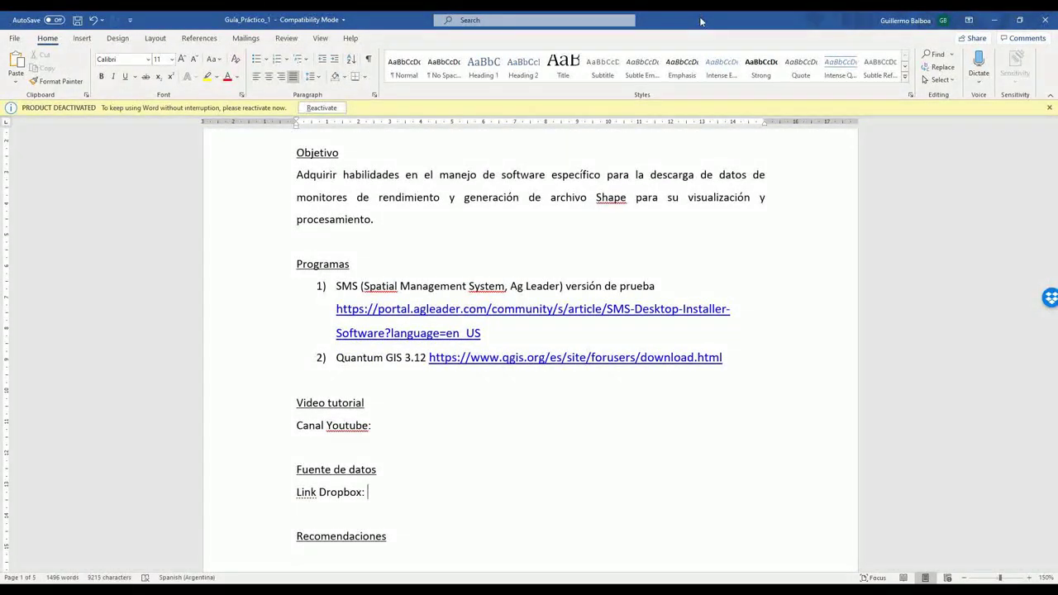
left_click_drag(697, 25, 1057, 103)
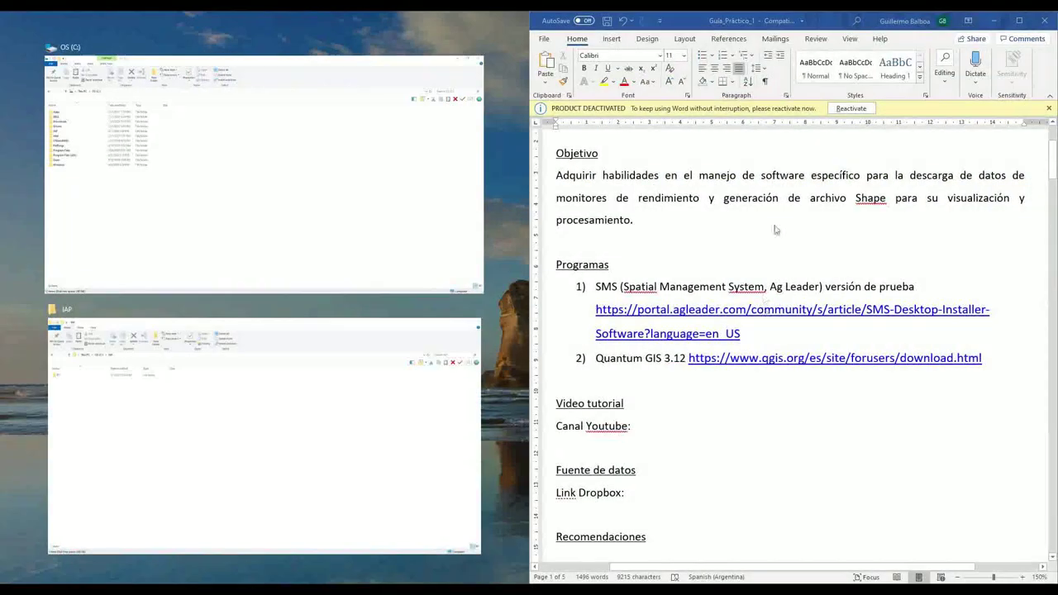
left_click(809, 20)
left_click(994, 20)
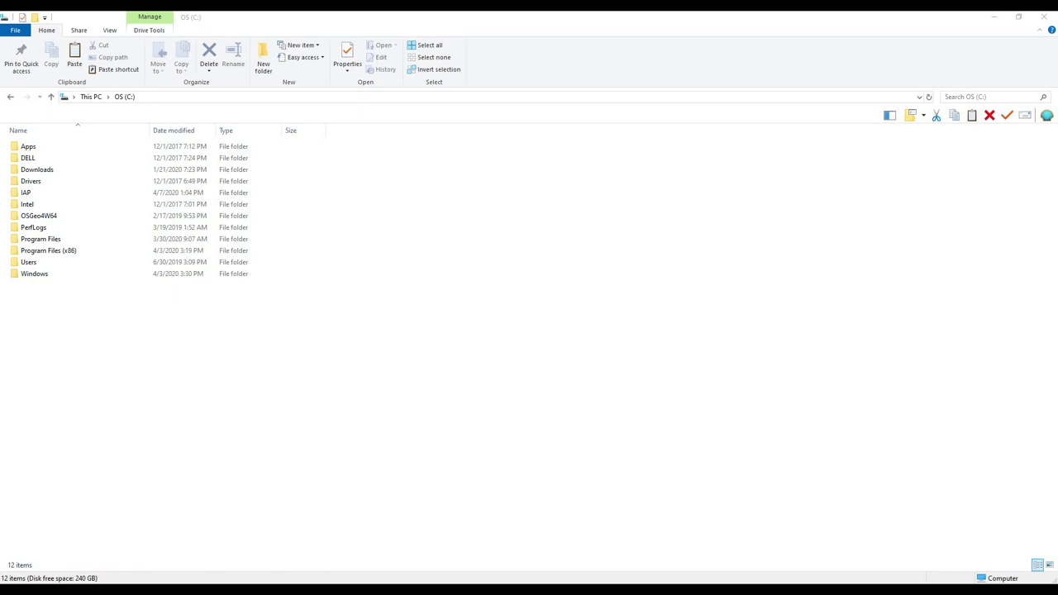
Check the regional format in the Windows Time & Language settings, and minimize the settings window.
left_click(2, 578)
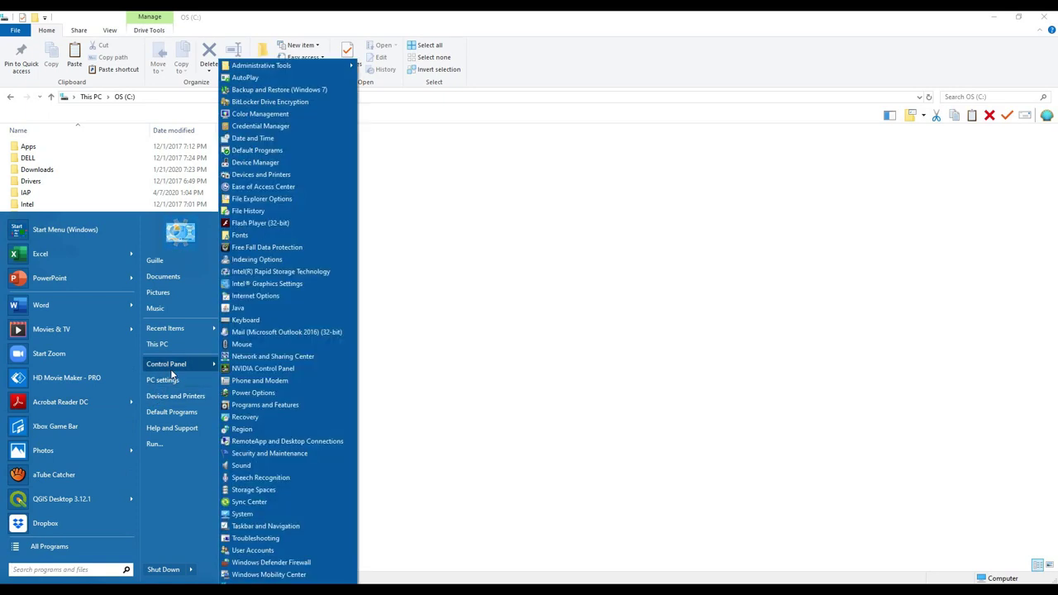
left_click(166, 382)
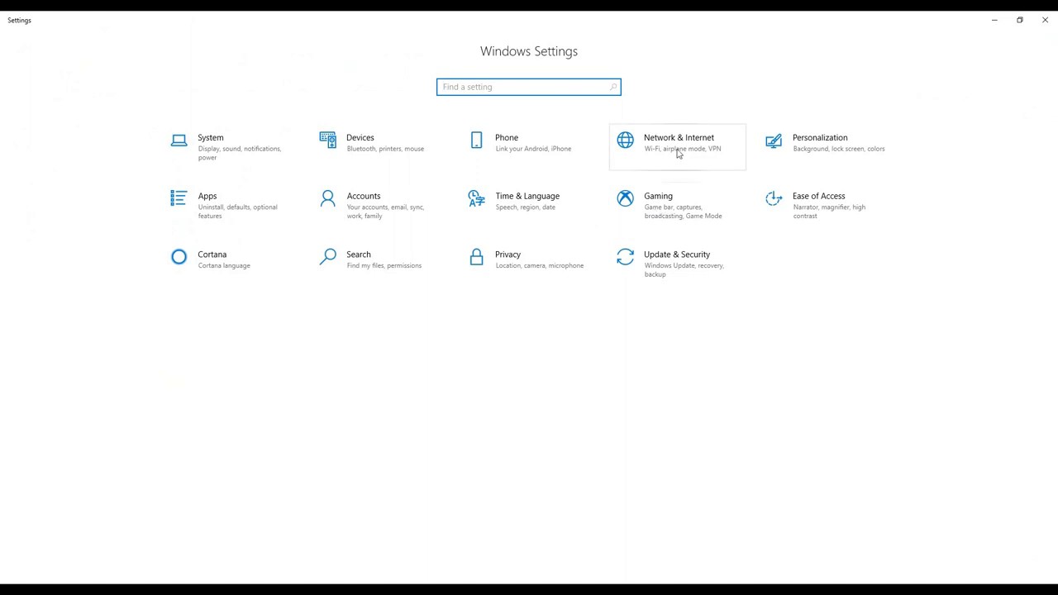
left_click(538, 210)
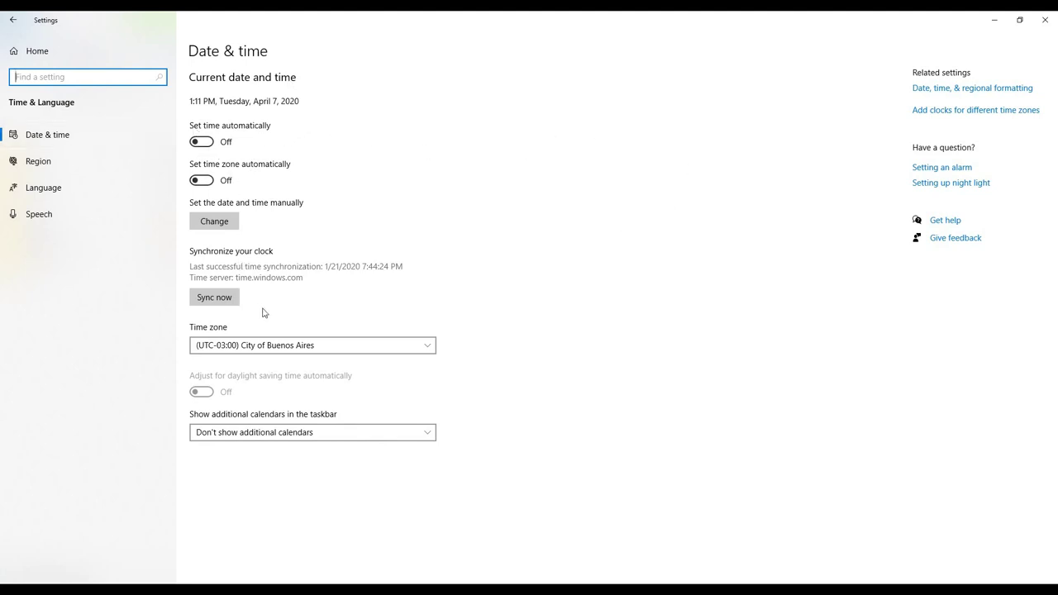
left_click(947, 89)
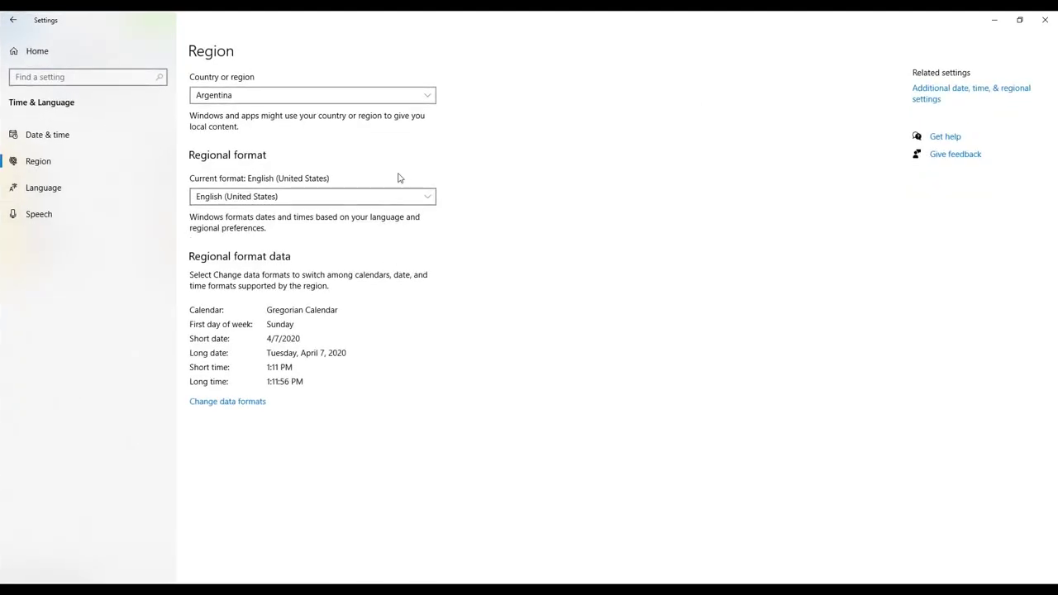
left_click(299, 201)
left_click(298, 198)
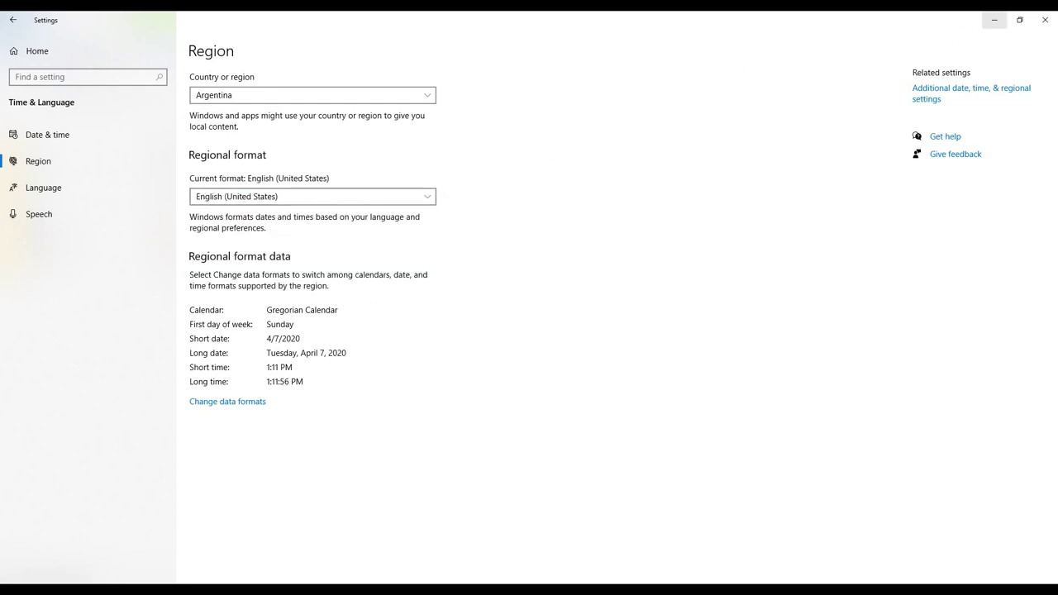
left_click(995, 20)
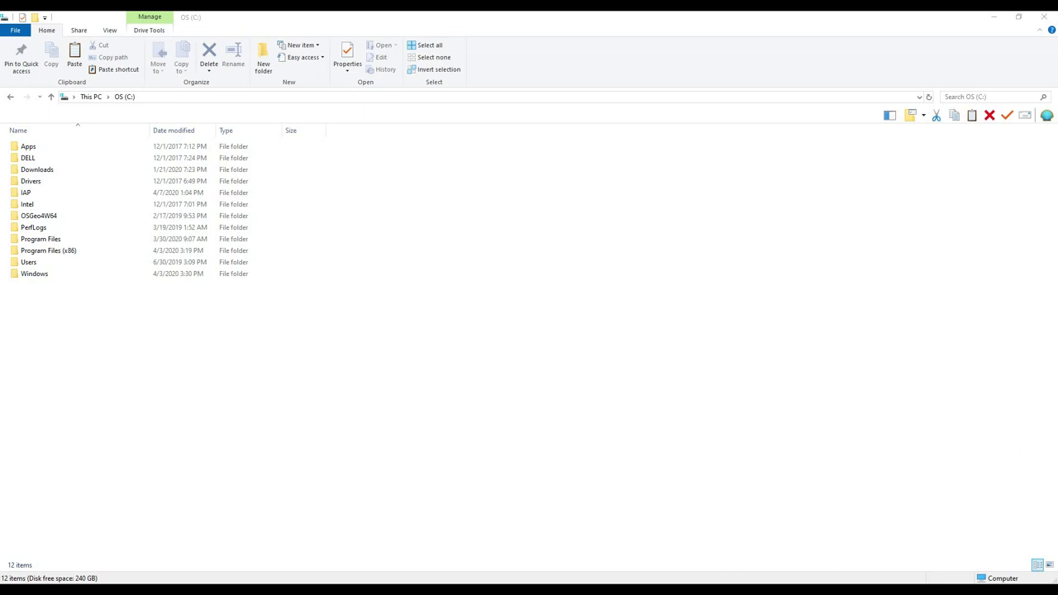
Open the P1 folder inside C:\IAP and look over its practice guide documents and Tarjeta folder.
mouse_move(215, 537)
left_click(336, 541)
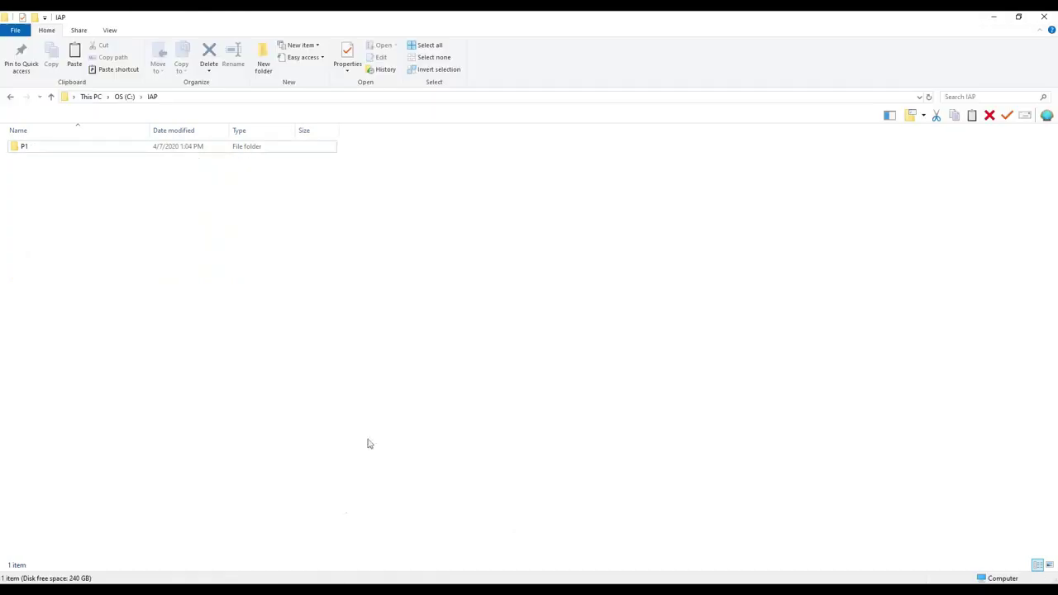
left_click(125, 97)
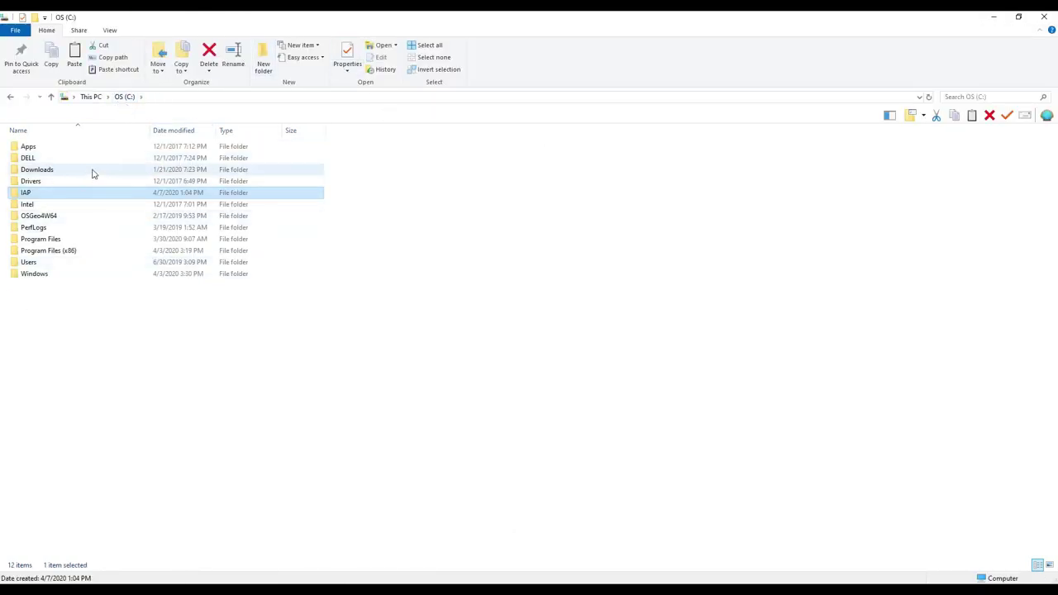
double_click(60, 196)
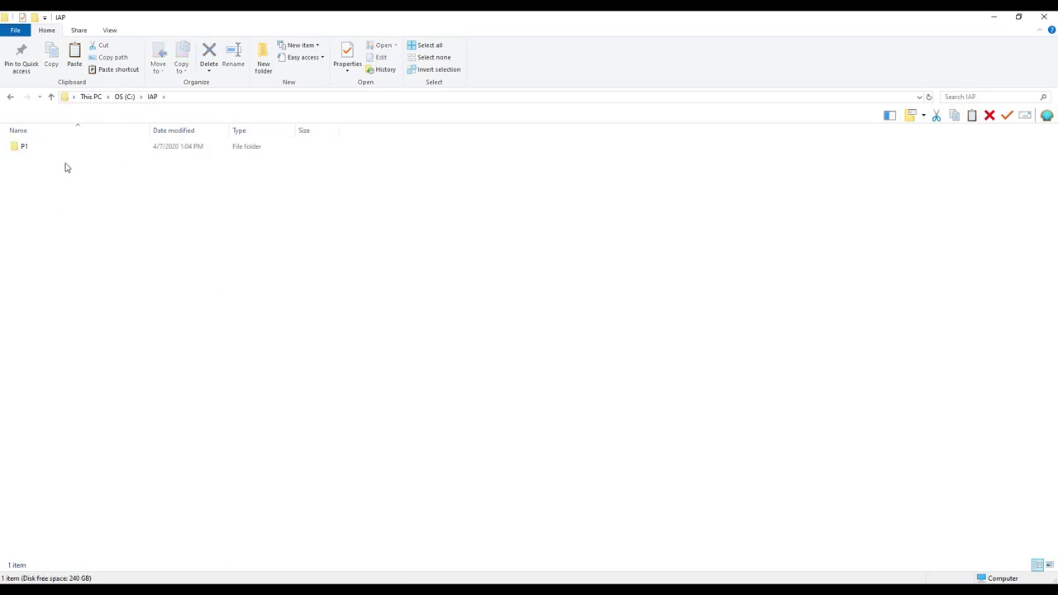
left_click(38, 154)
left_click(37, 156)
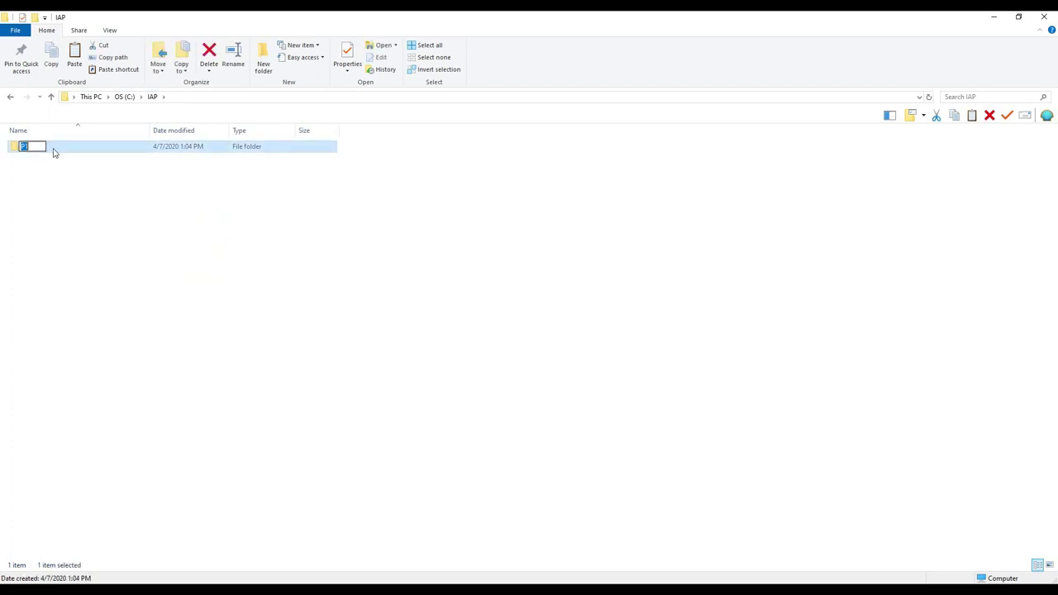
double_click(56, 151)
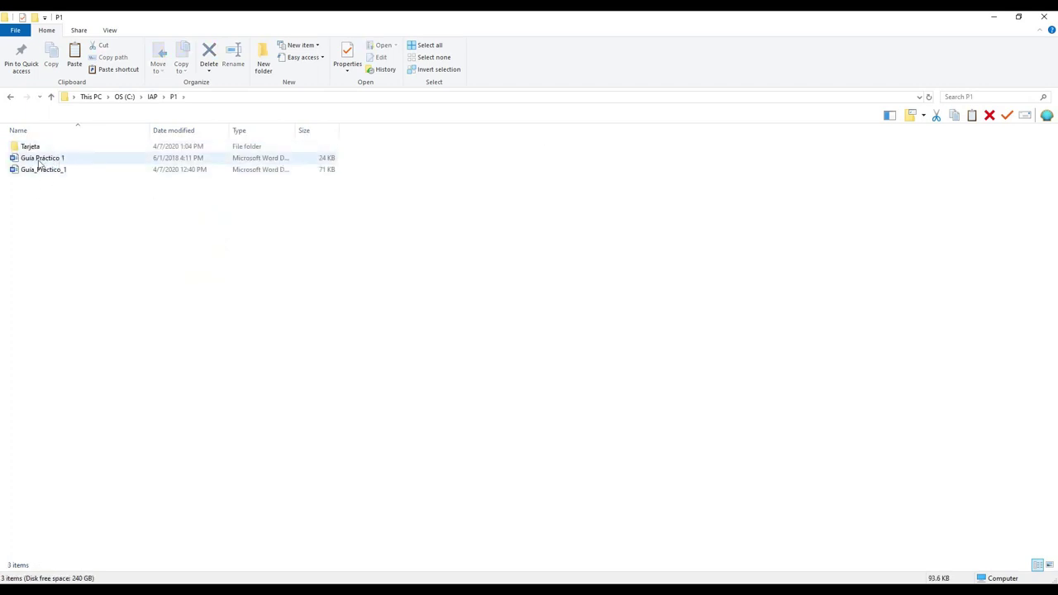
left_click(53, 174)
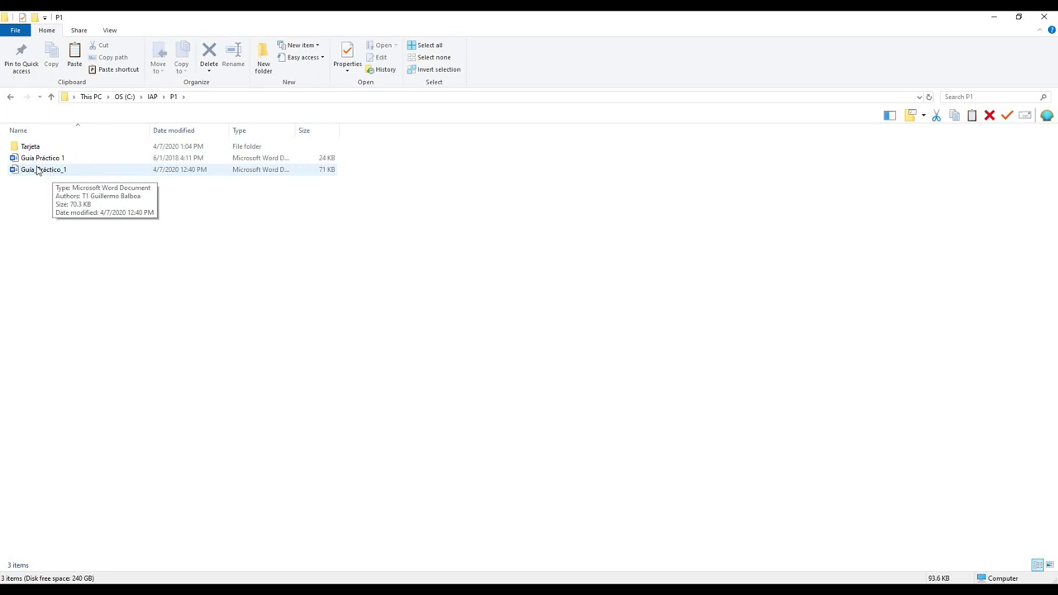
left_click(41, 158)
left_click(37, 148)
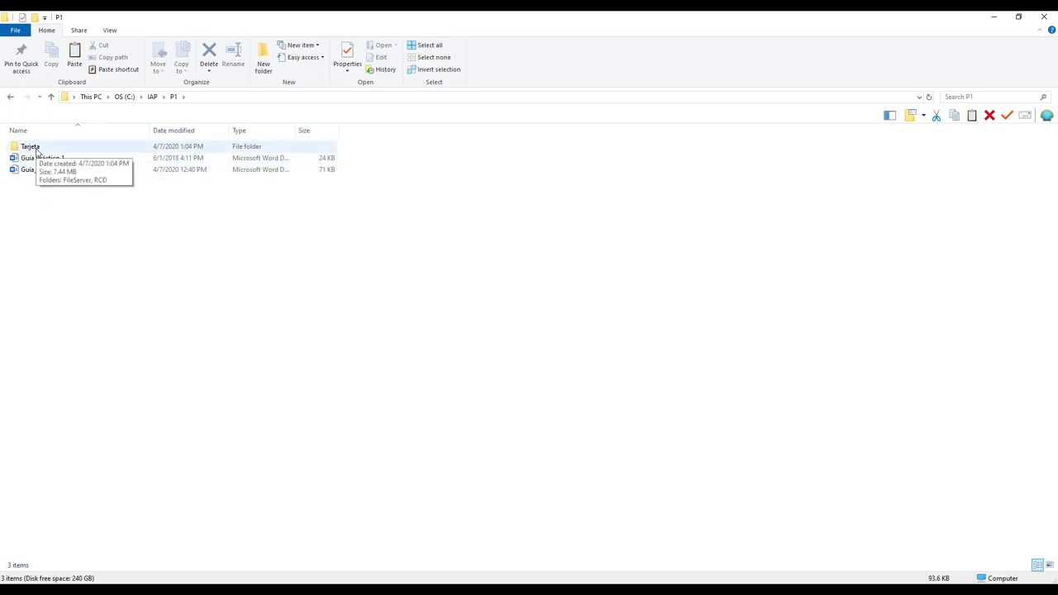
left_click(46, 158)
left_click(45, 147)
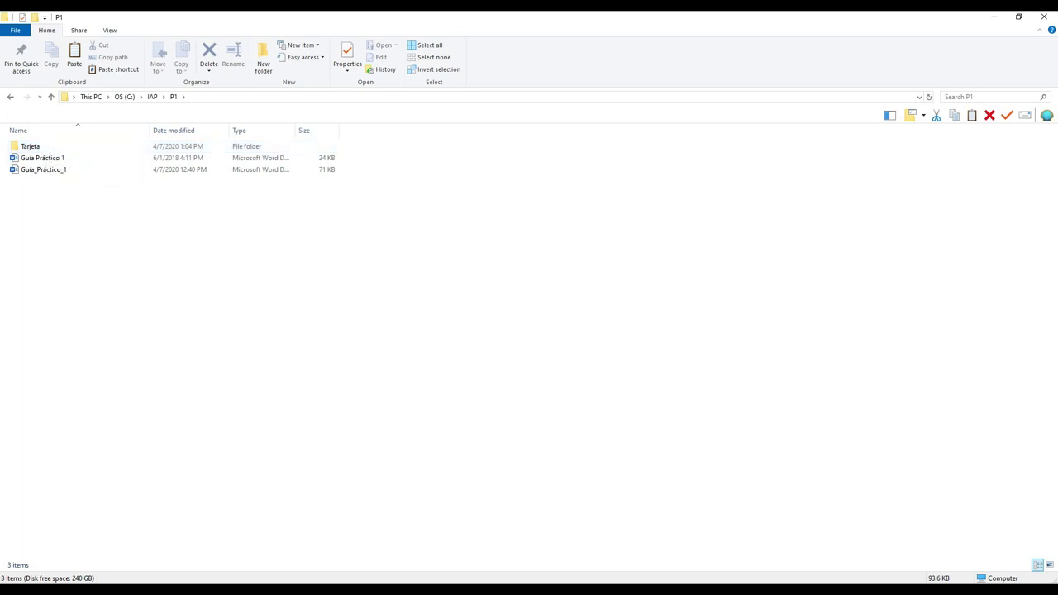
Search the computer's programs for SMS and launch SMS Advanced.
key("super")
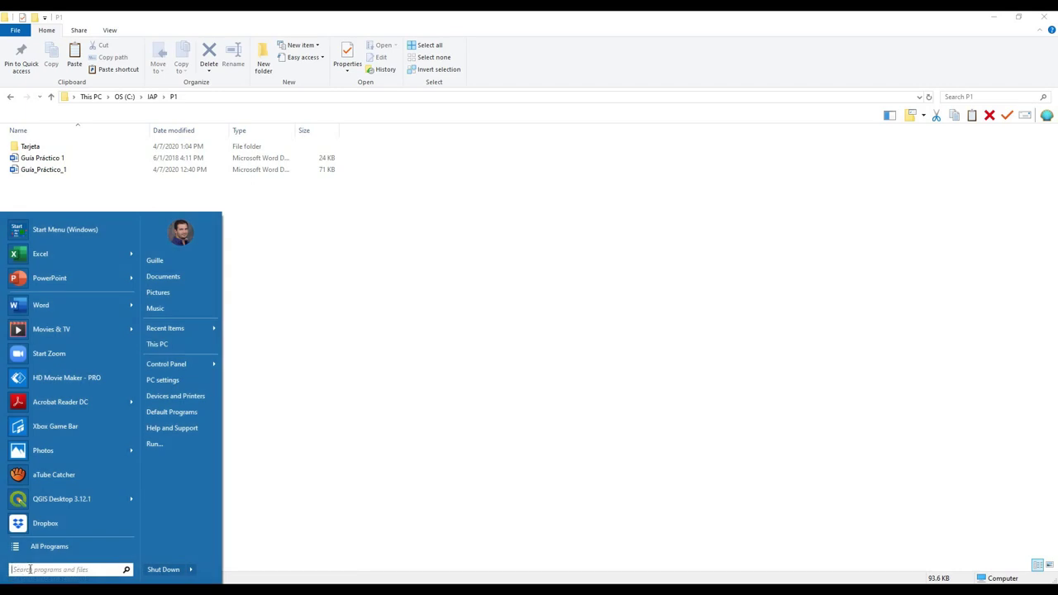
type("SMS")
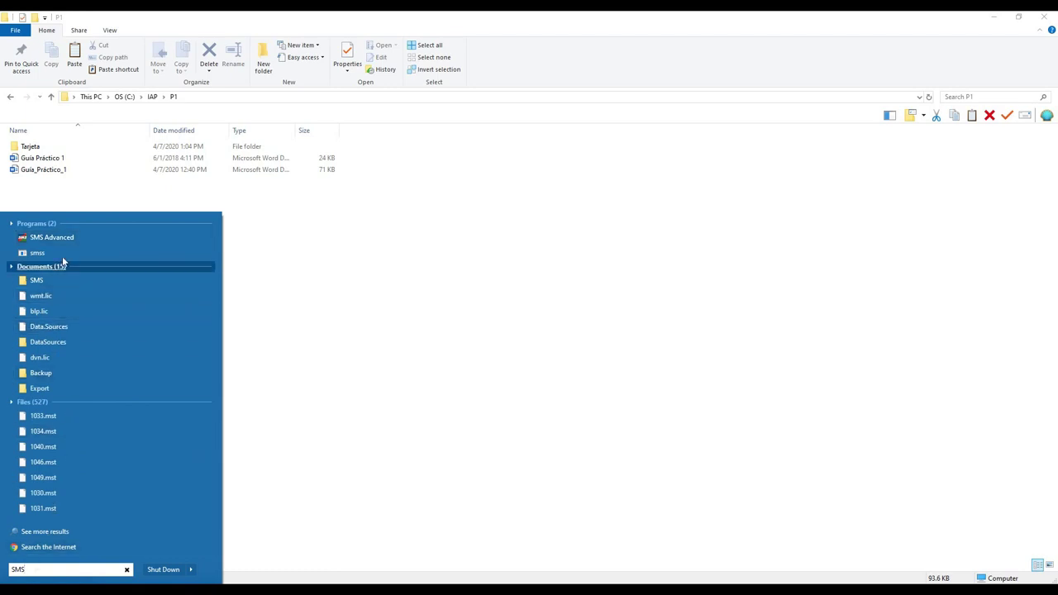
left_click(68, 240)
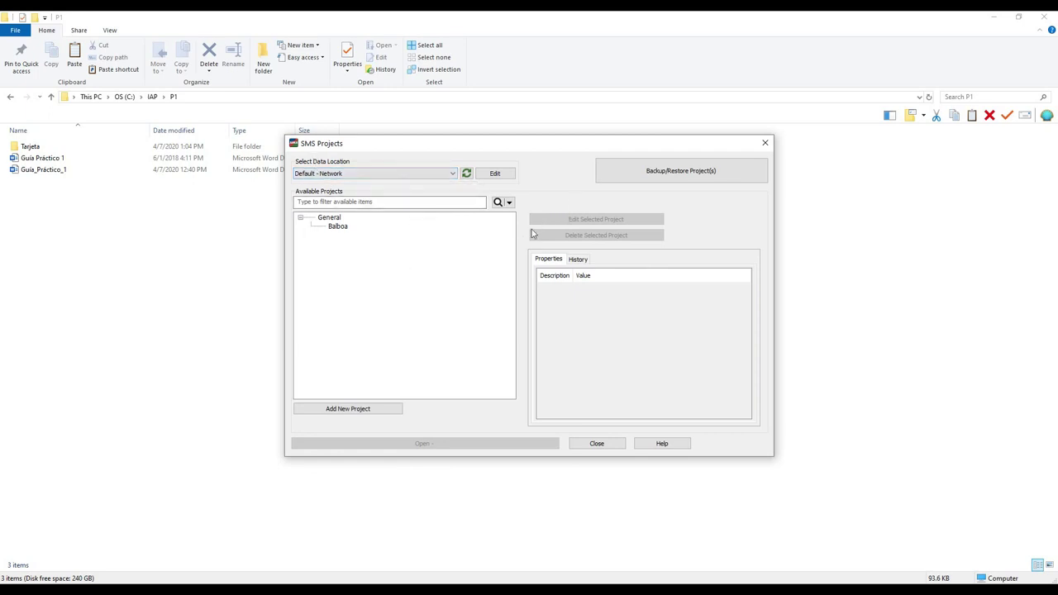
Create an empty project named IAP in the General project group, without a password.
left_click(372, 411)
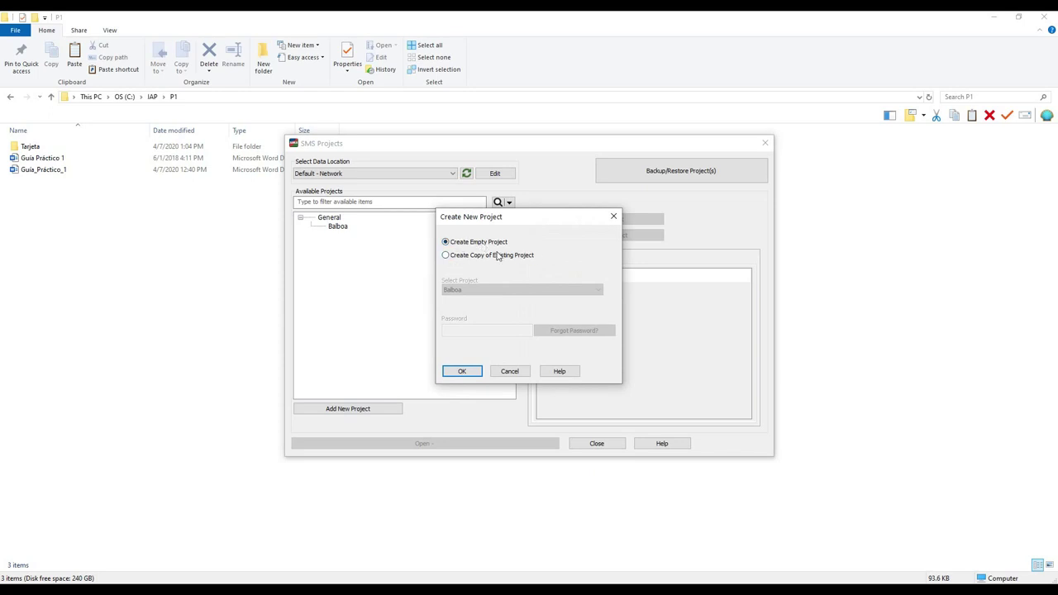
left_click(461, 373)
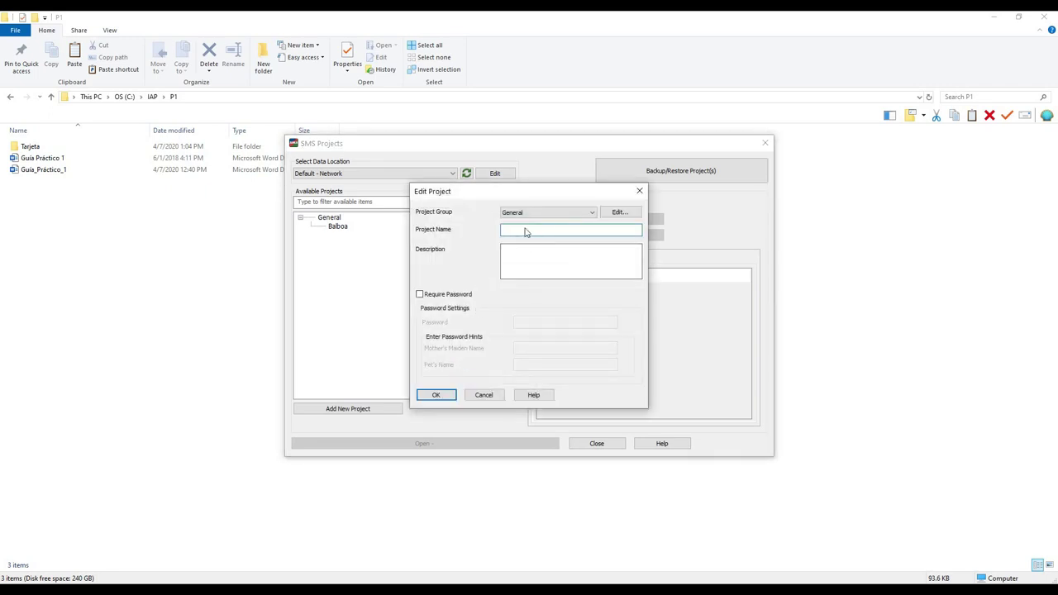
left_click(522, 230)
type("IA")
double_click(519, 230)
type("IA")
left_click(513, 261)
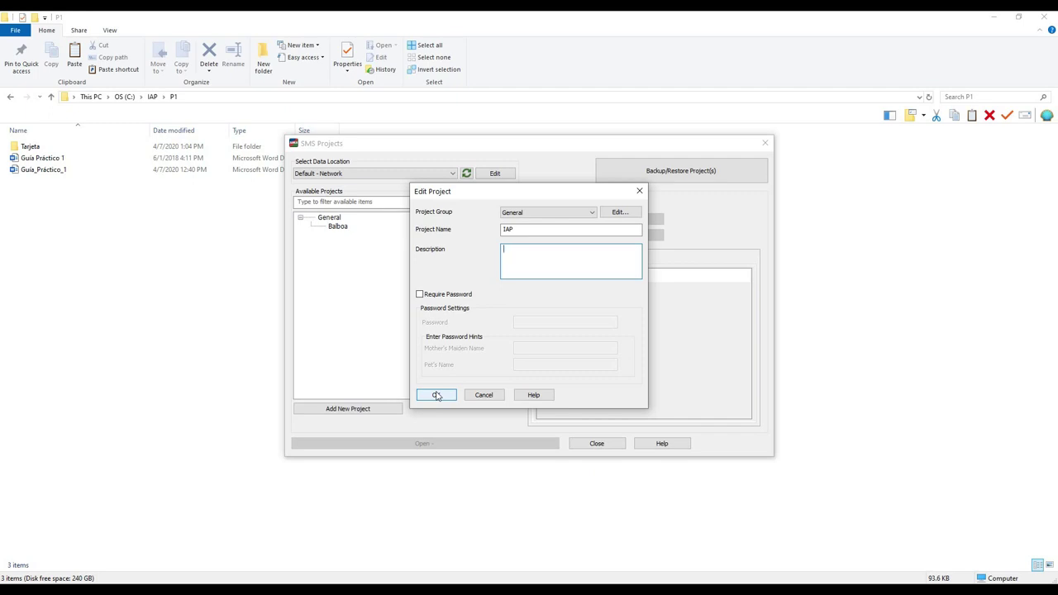
left_click(437, 395)
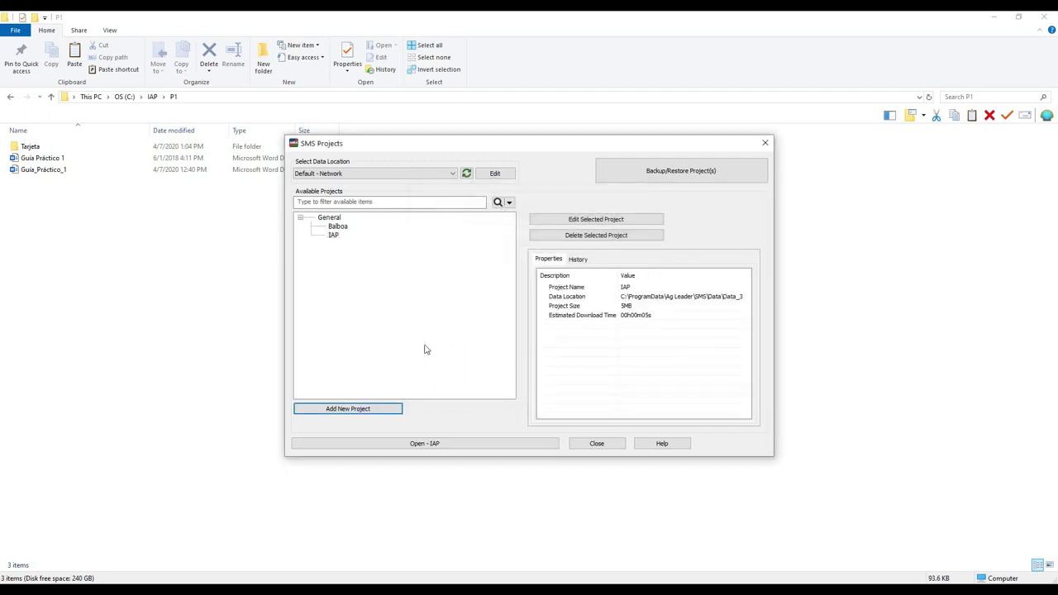
Open the IAP project and maximize its window.
left_click(332, 235)
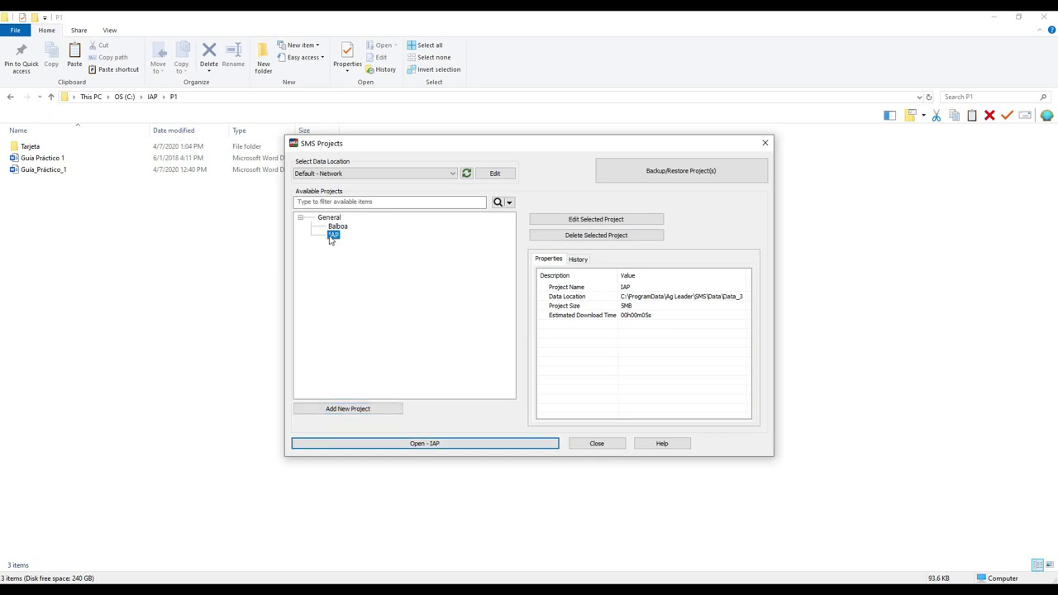
key("Return")
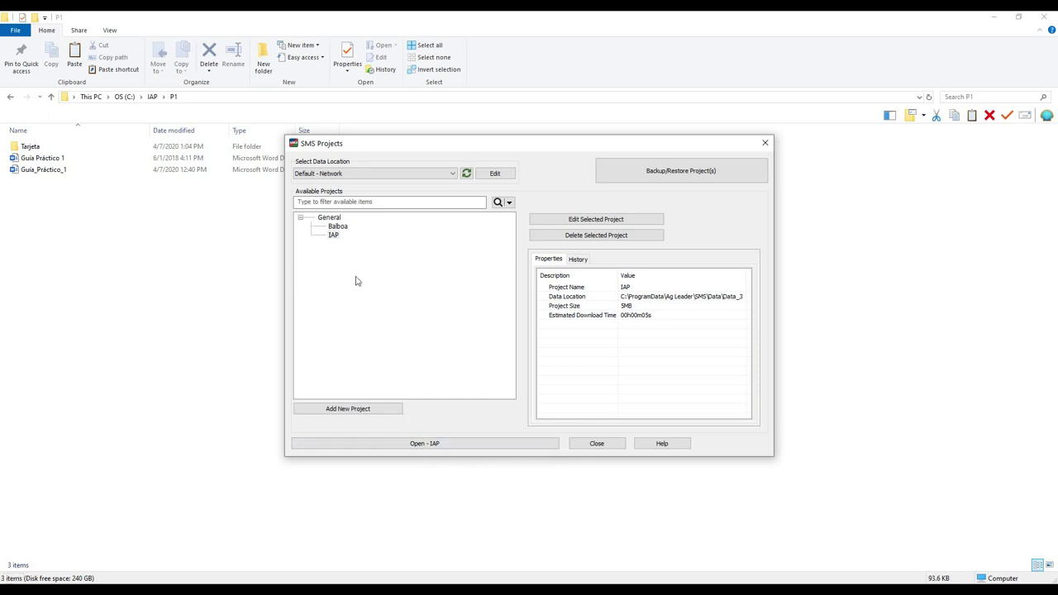
left_click(334, 237)
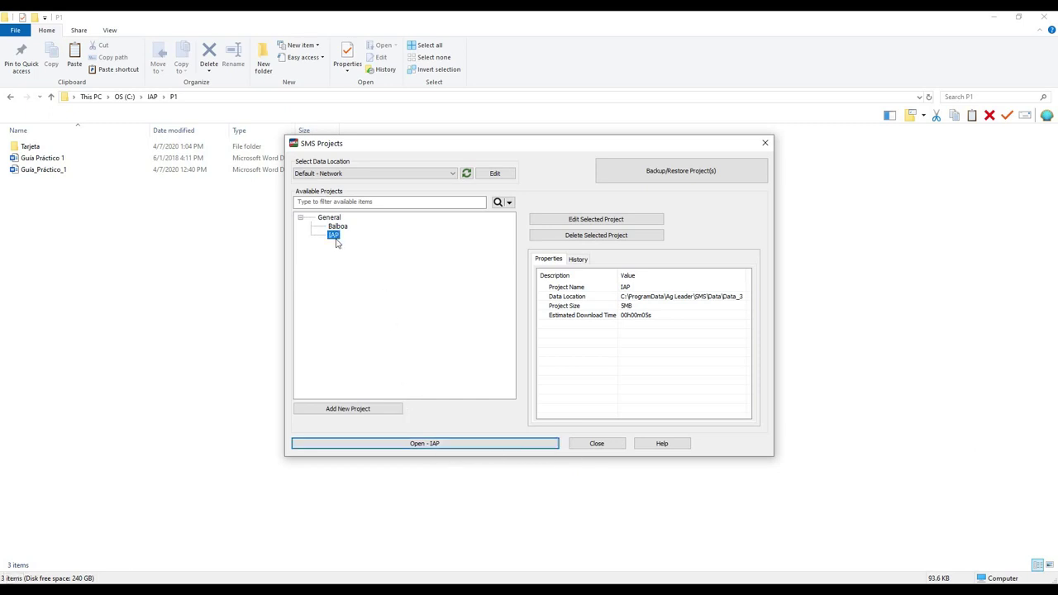
left_click(420, 446)
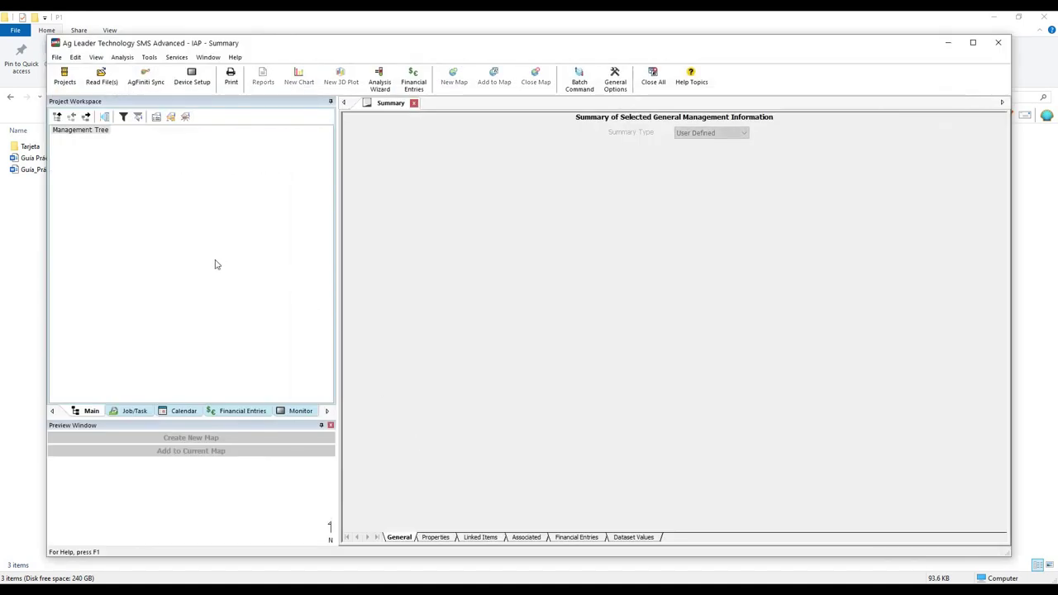
left_click(973, 43)
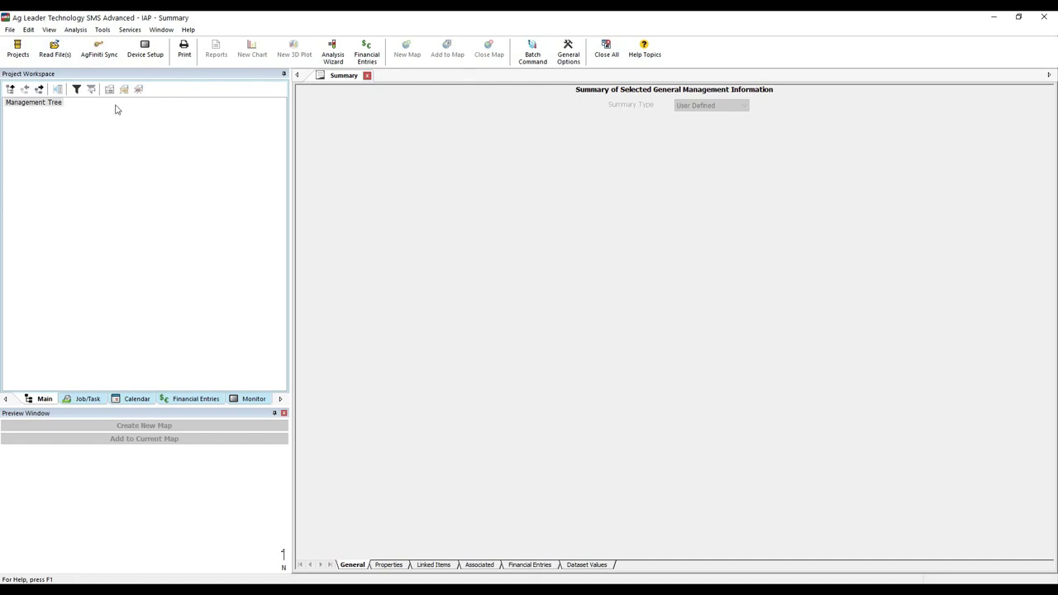
Start reading files using the option for a supported field display or monitor.
left_click(64, 53)
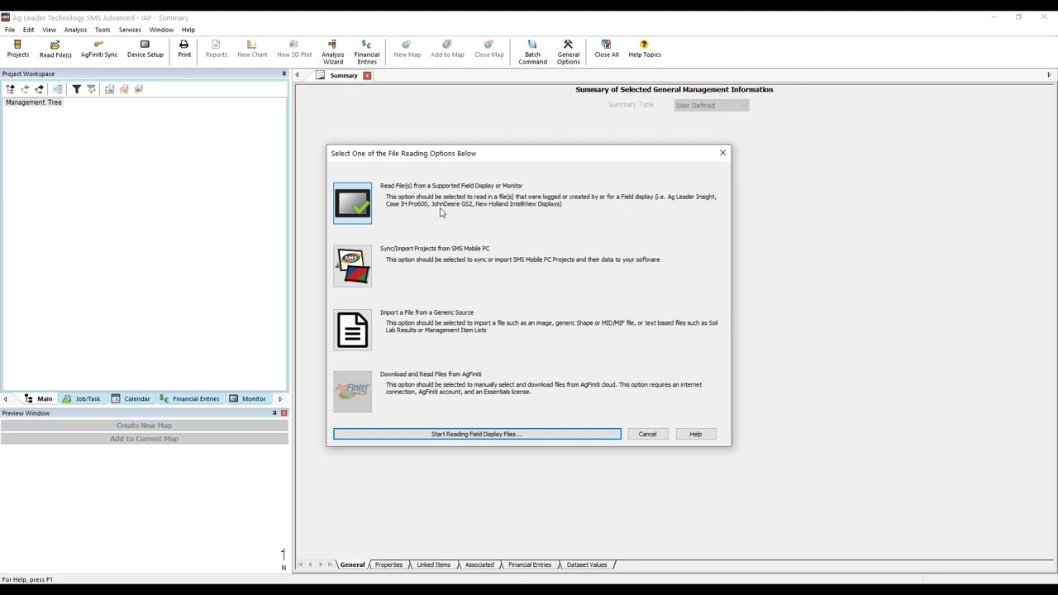
left_click(354, 214)
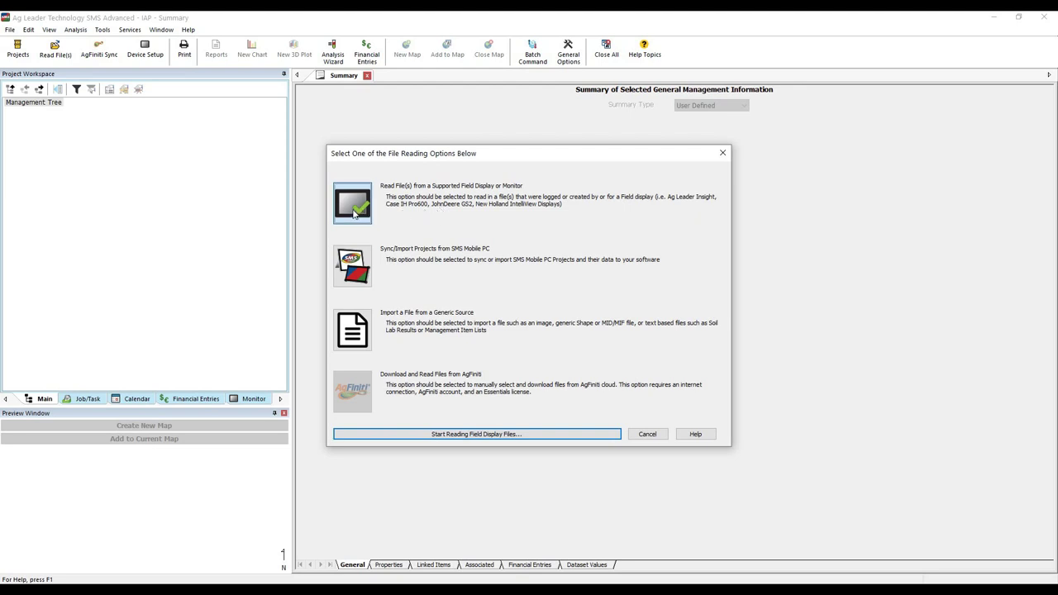
left_click(509, 437)
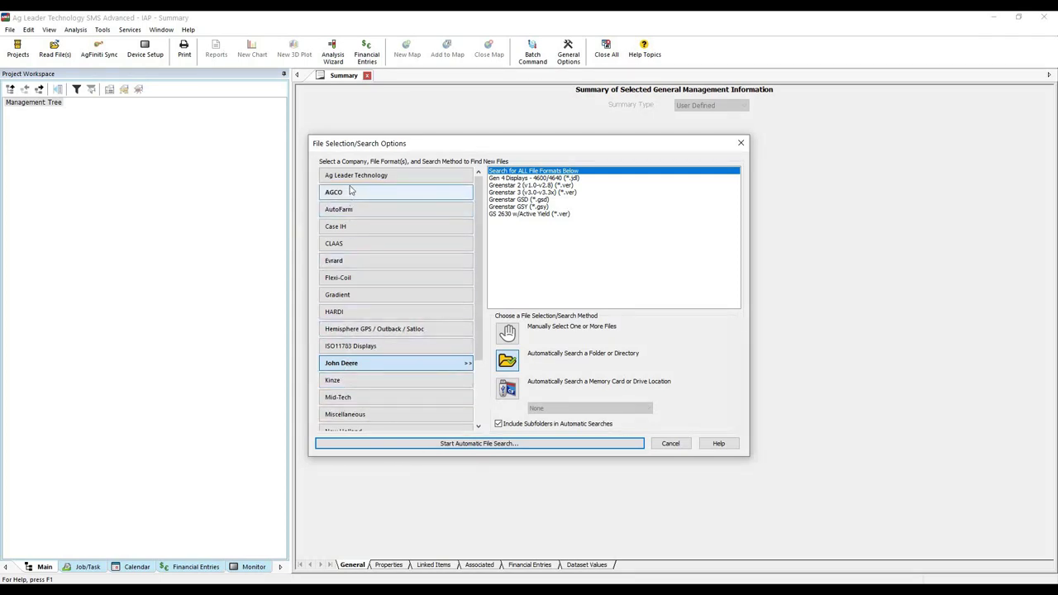
Choose John Deere as the company with all its file formats and start an automatic folder search for new files.
left_click(356, 216)
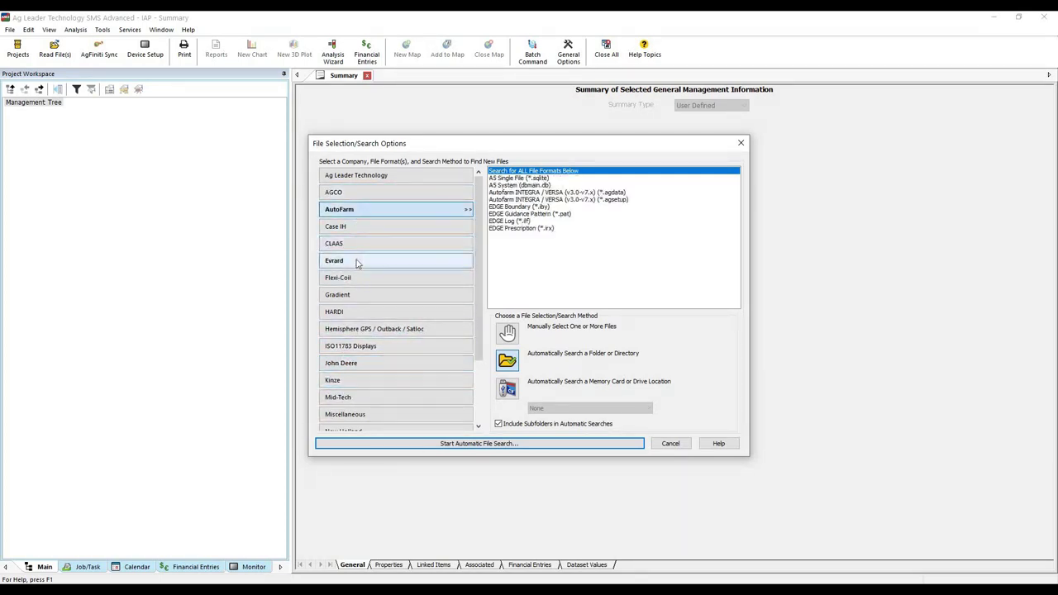
left_click(359, 263)
left_click(361, 313)
left_click(368, 368)
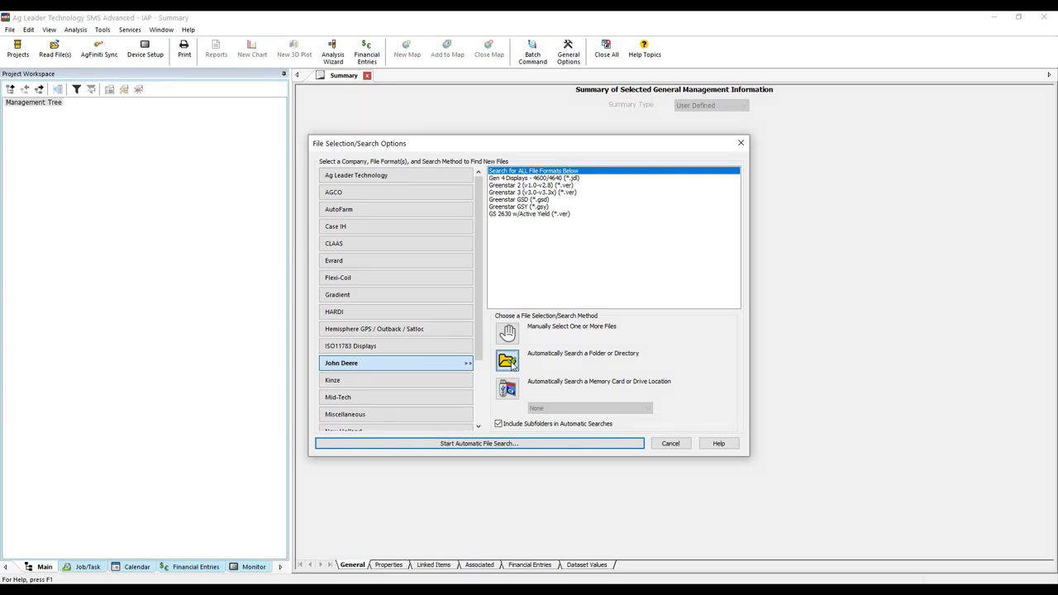
left_click(506, 445)
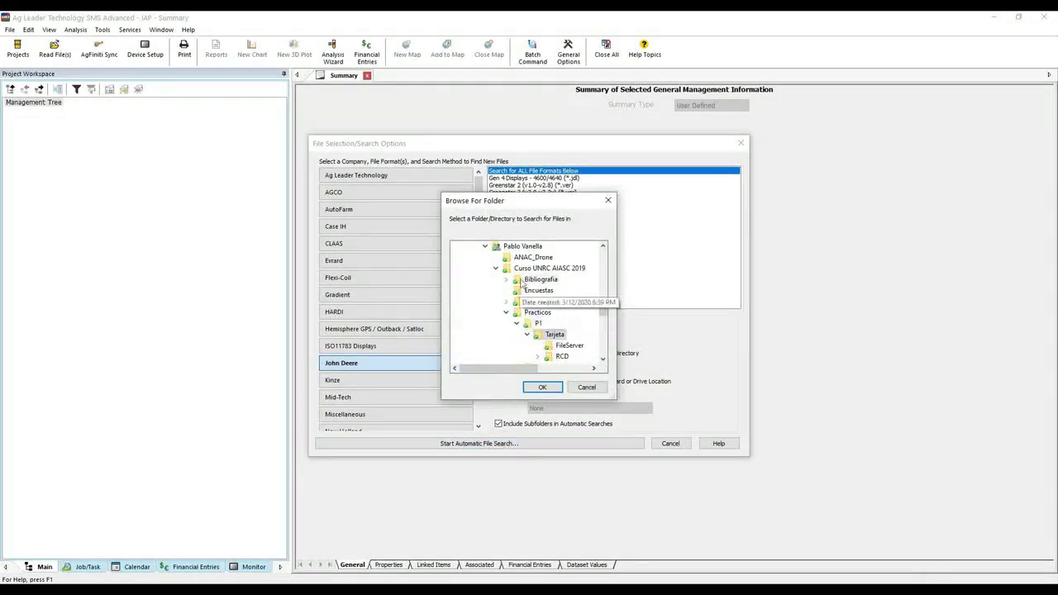
Choose C:\IAP\P1\Tarjeta as the folder to search for files.
scroll(505, 300, "up", 10)
scroll(496, 295, "up", 5)
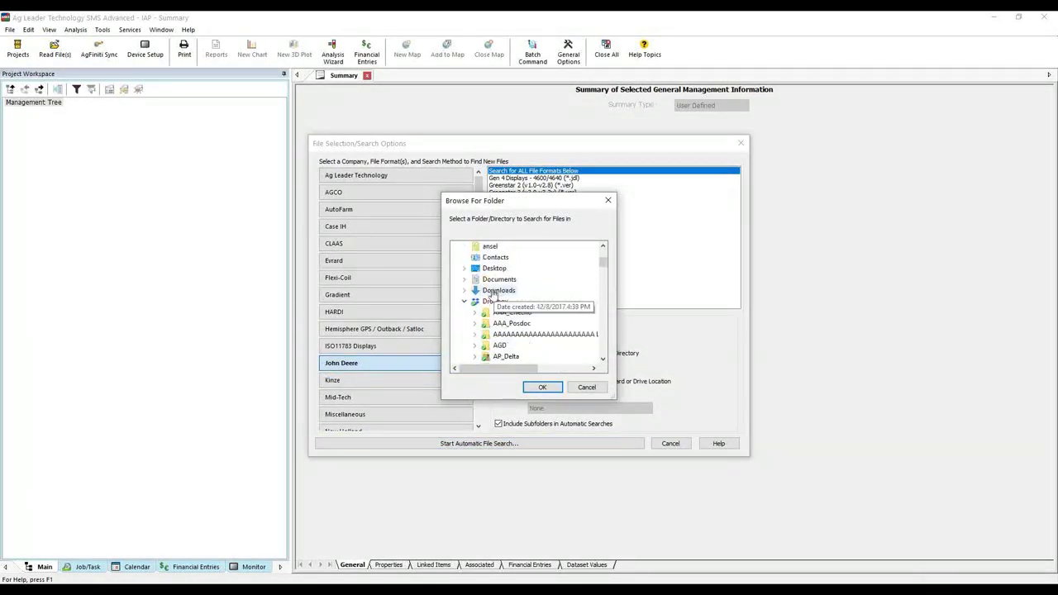
left_click(454, 269)
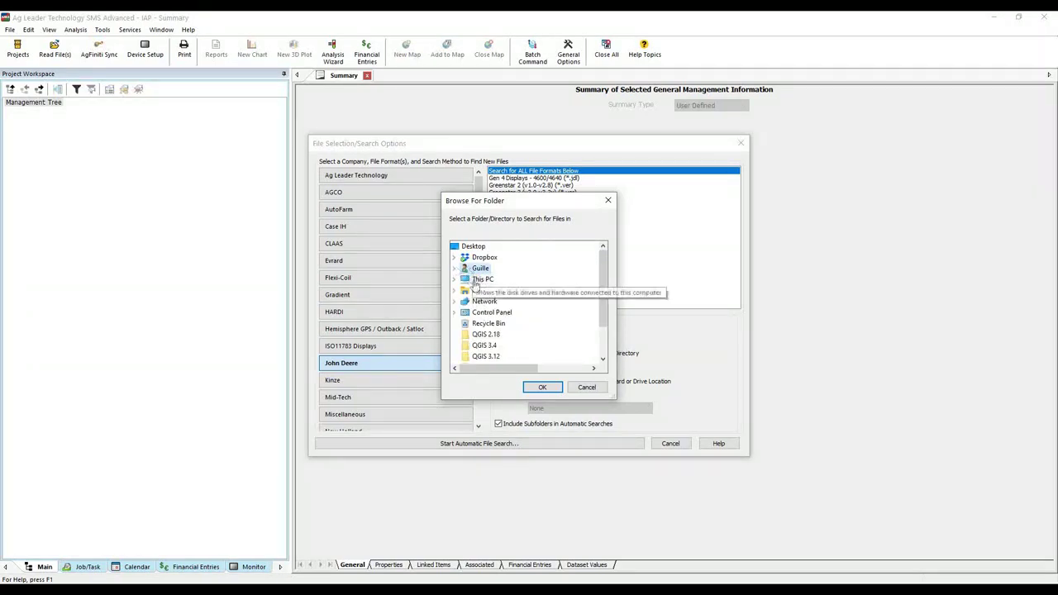
left_click(460, 281)
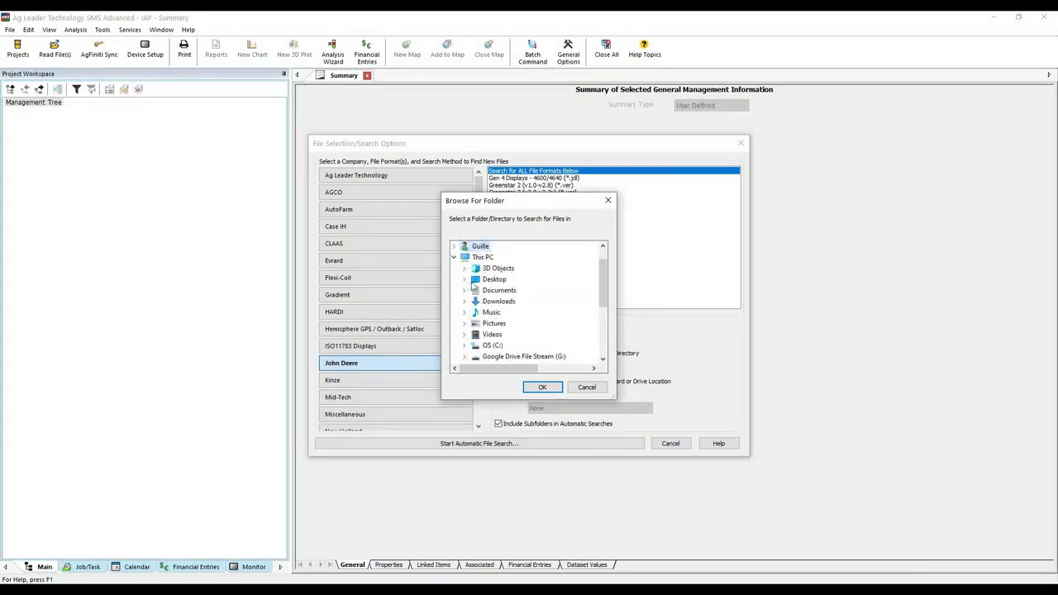
left_click(468, 346)
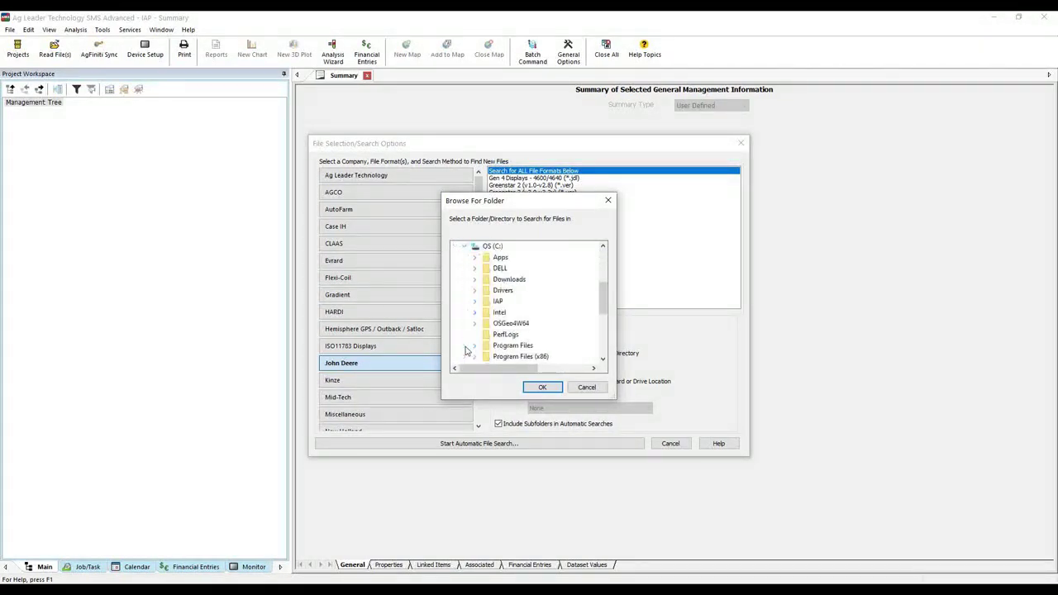
left_click(499, 271)
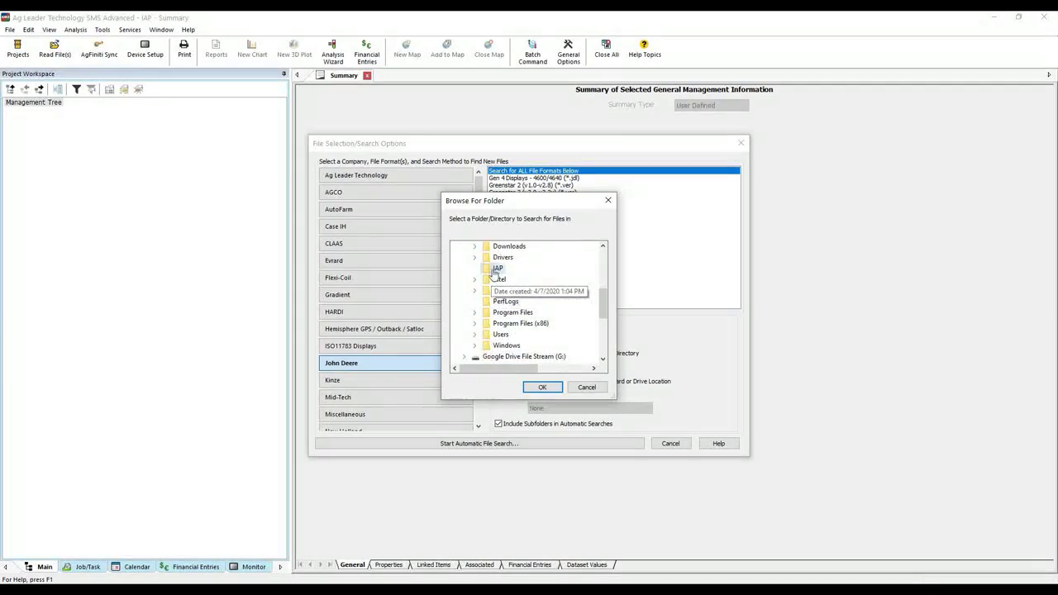
scroll(497, 281, "up", 3)
scroll(488, 322, "down", 1)
left_click(475, 323)
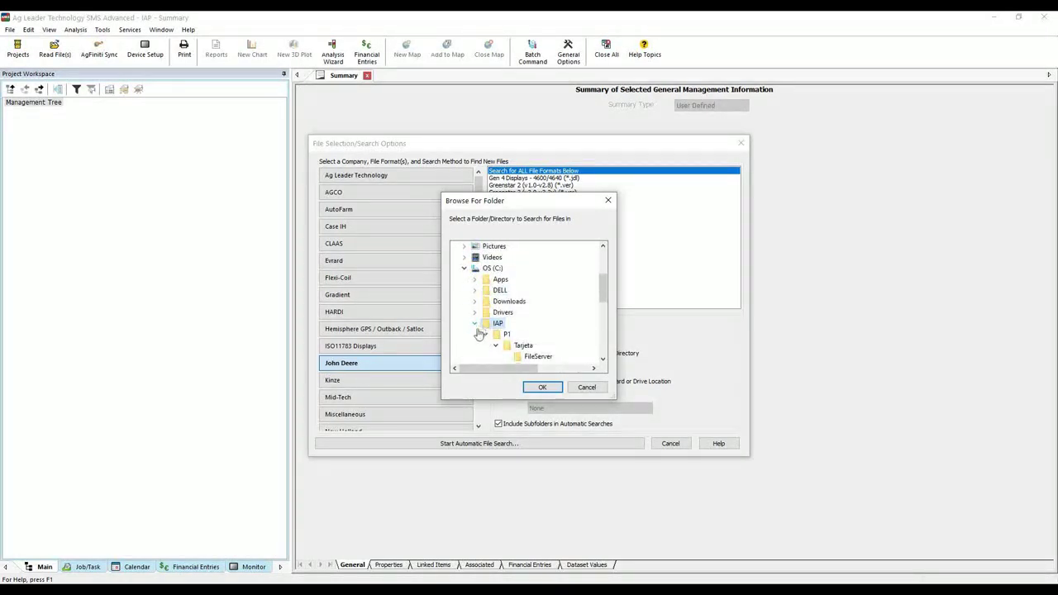
left_click(534, 347)
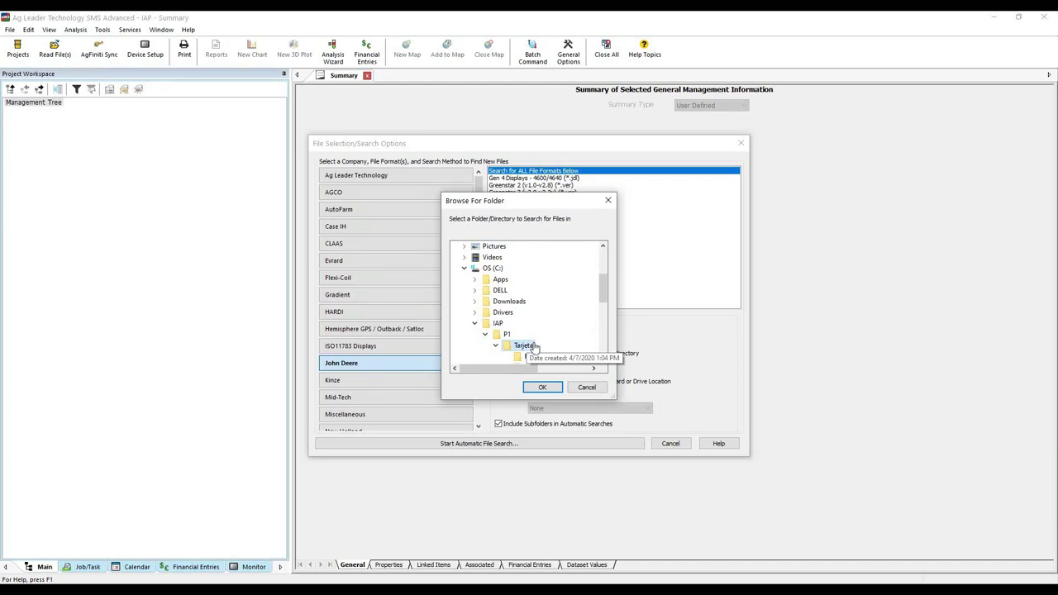
left_click(543, 388)
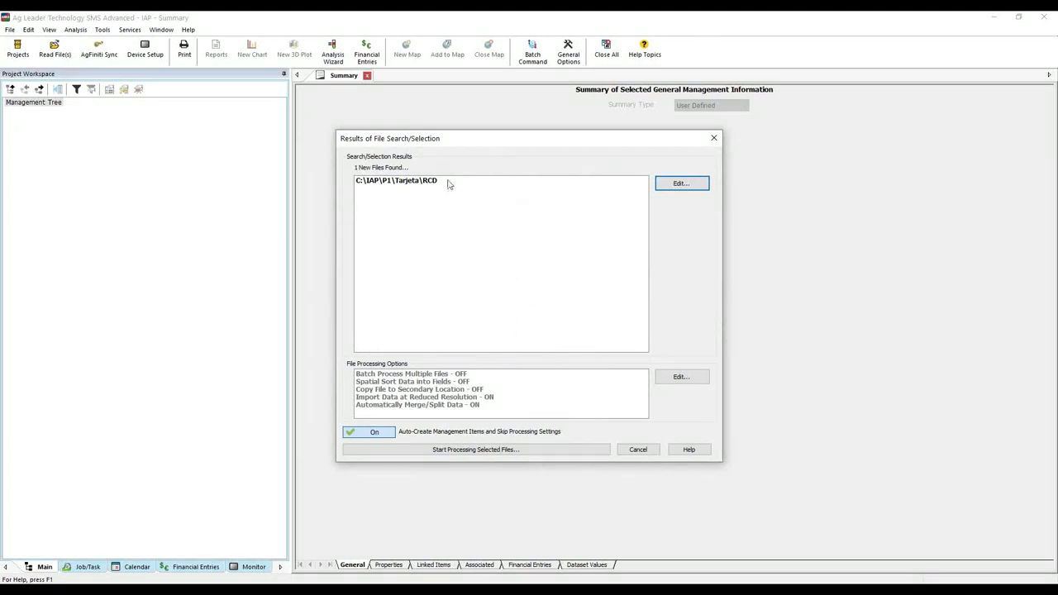
Select the C:\IAP\P1\Tarjeta\RCD entry and process it into the project.
left_click(403, 186)
left_click(491, 451)
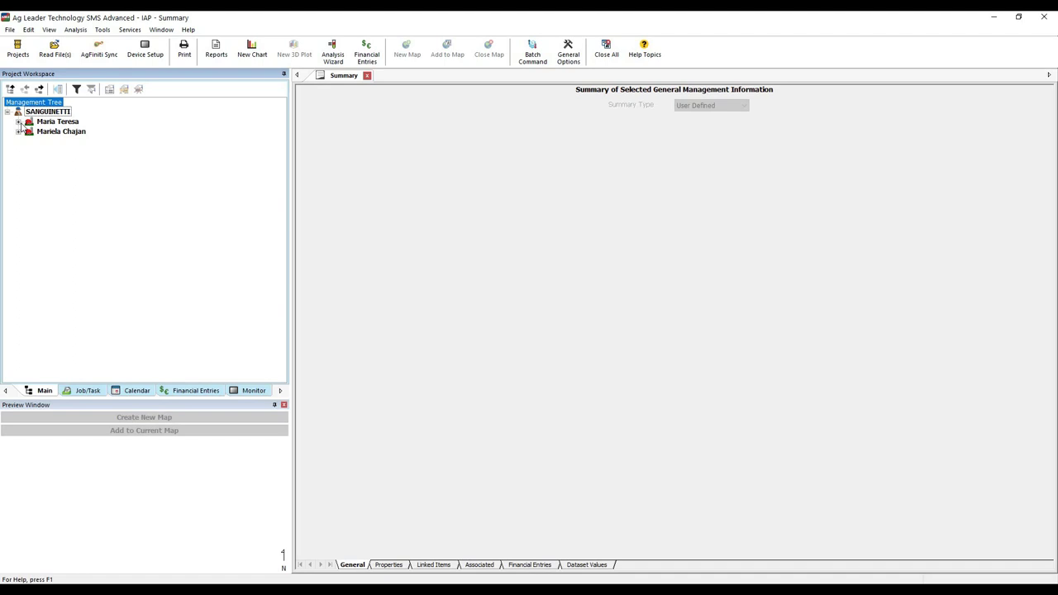
Expand the first farm and its first field in the management tree to show the 2017 corn harvest loads.
left_click(56, 123)
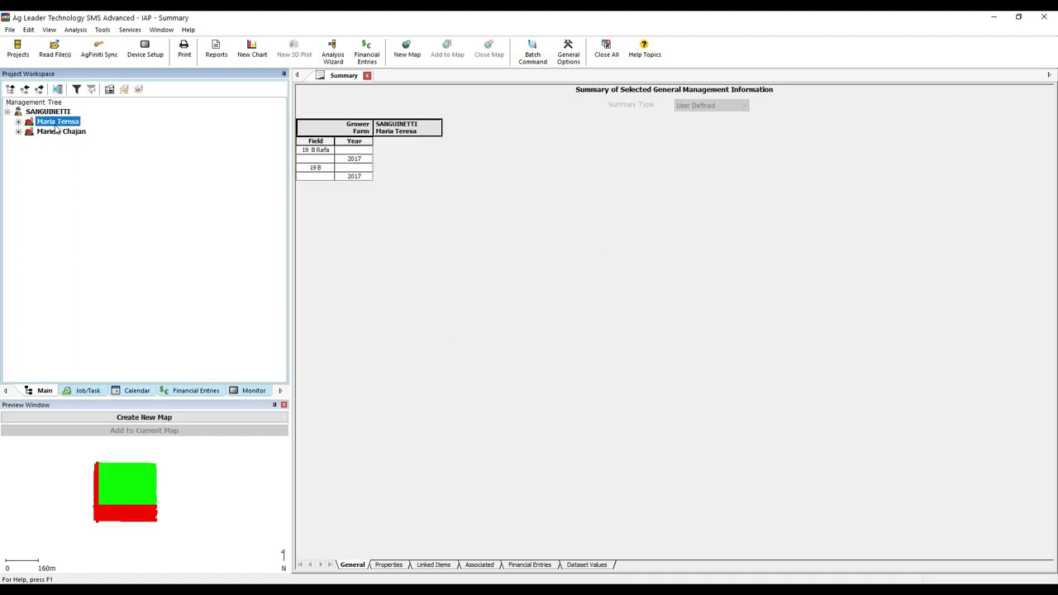
left_click(18, 122)
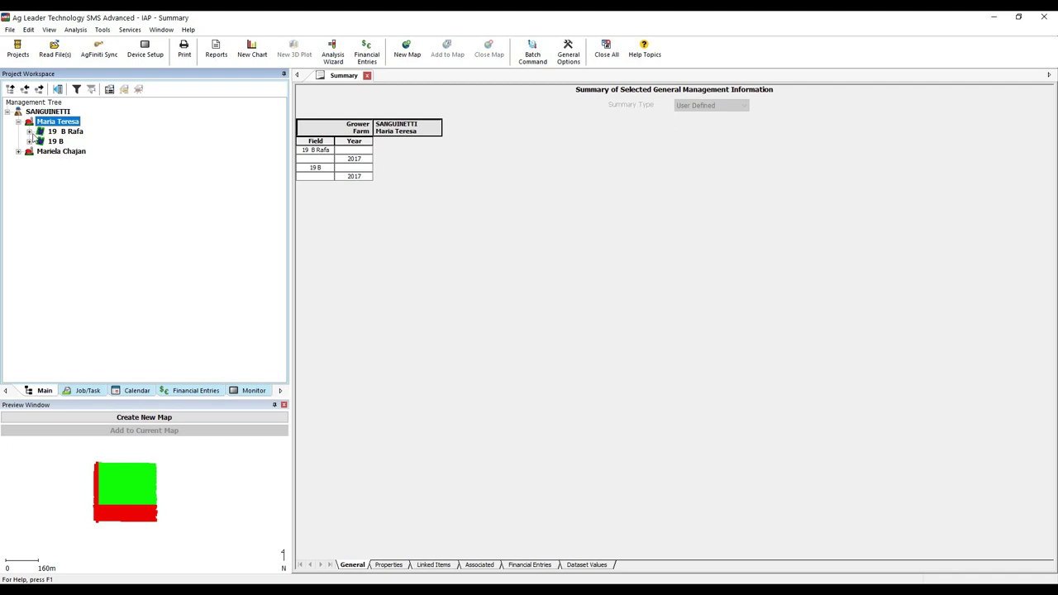
left_click(29, 131)
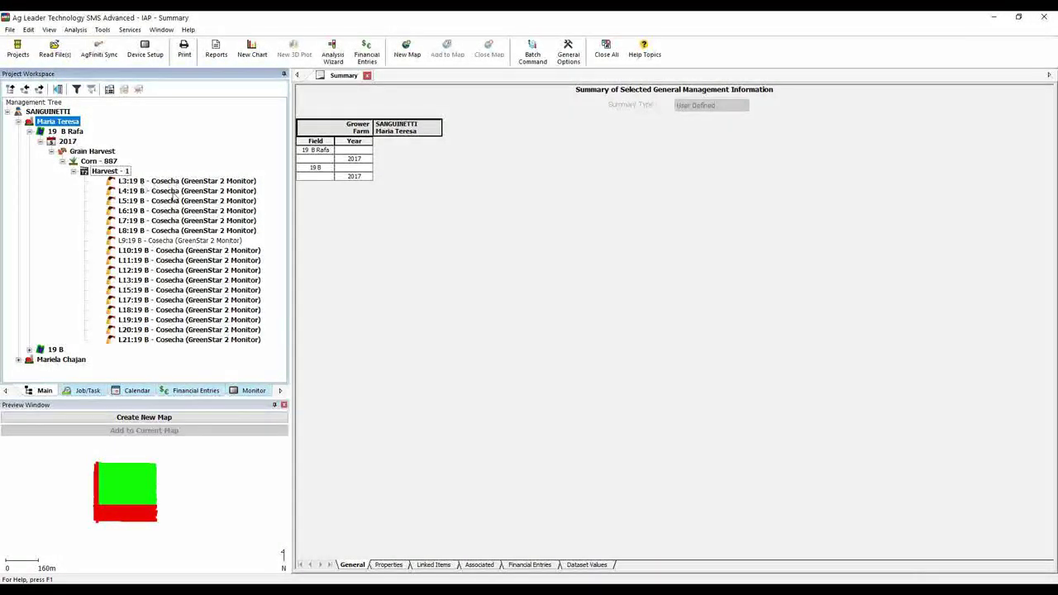
Examine the summary and preview map of harvest loads L3 to L8 individually, and of the whole Corn - 887 product.
left_click(150, 183)
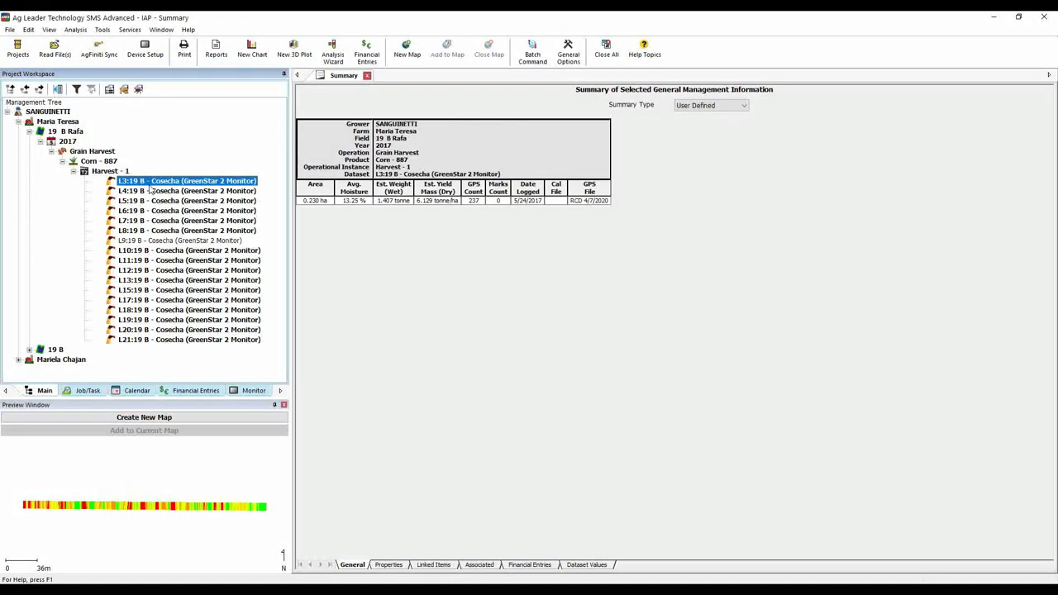
left_click(149, 192)
left_click(141, 202)
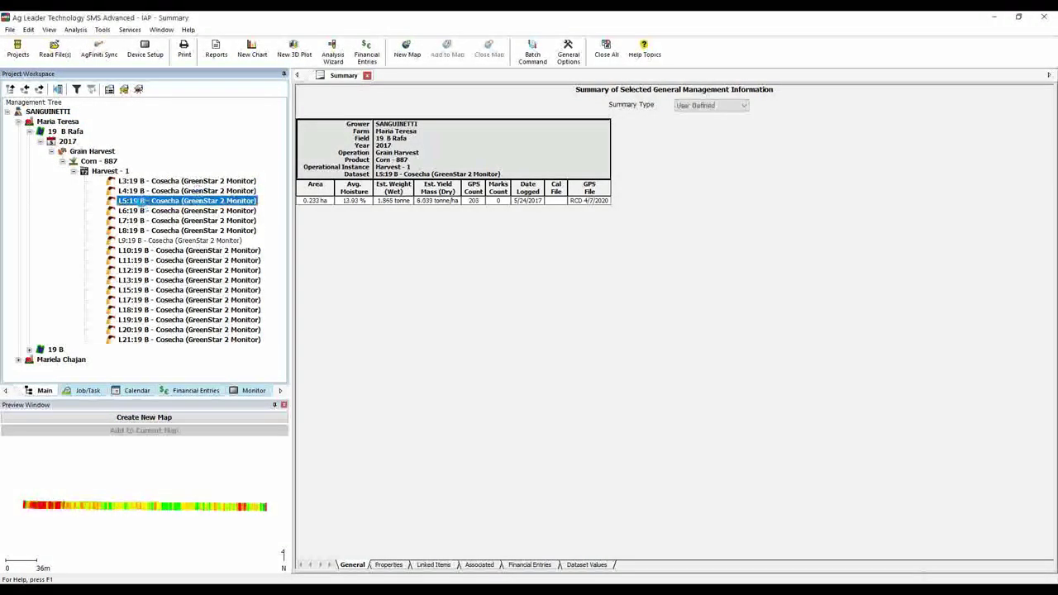
left_click(138, 212)
left_click(141, 222)
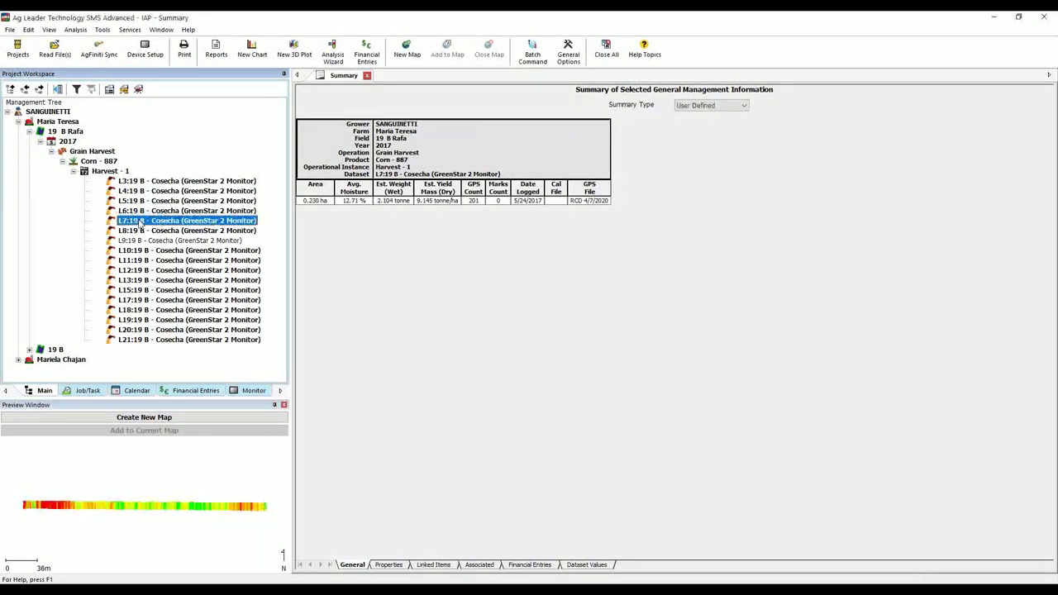
left_click(141, 232)
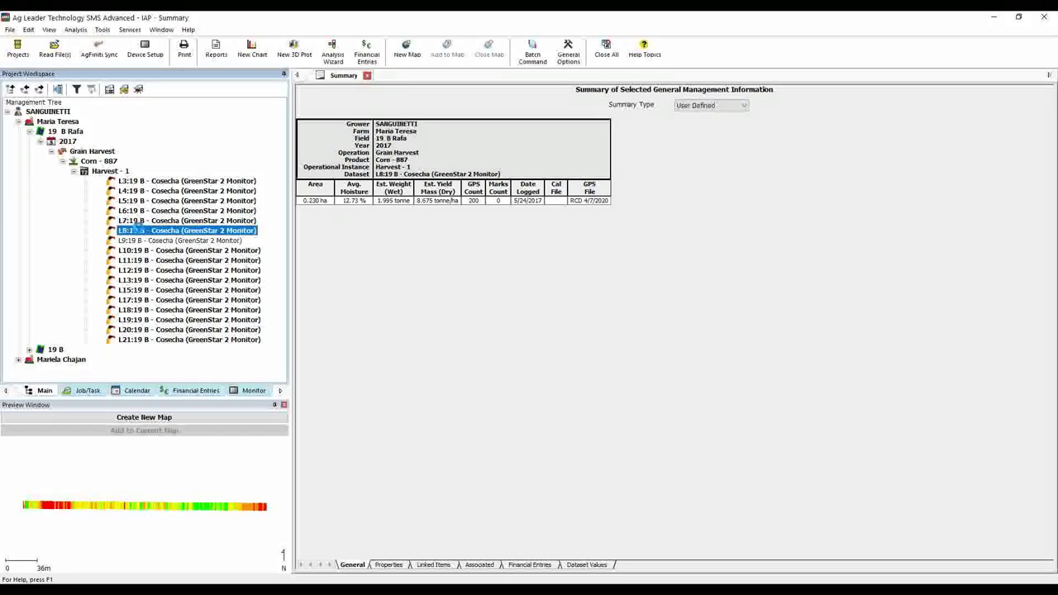
left_click(101, 162)
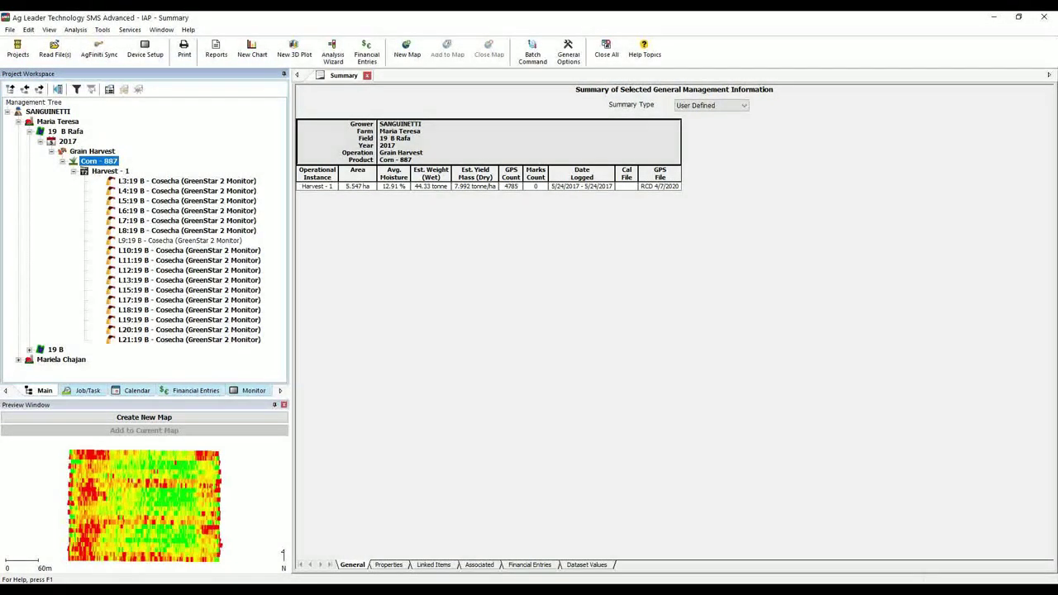
left_click(463, 594)
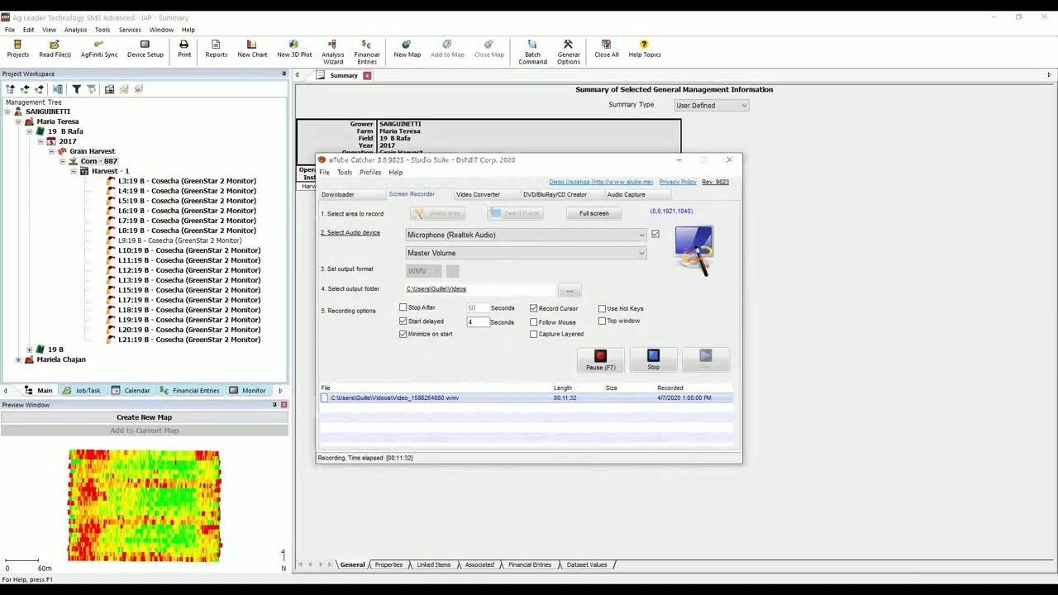
left_click(463, 594)
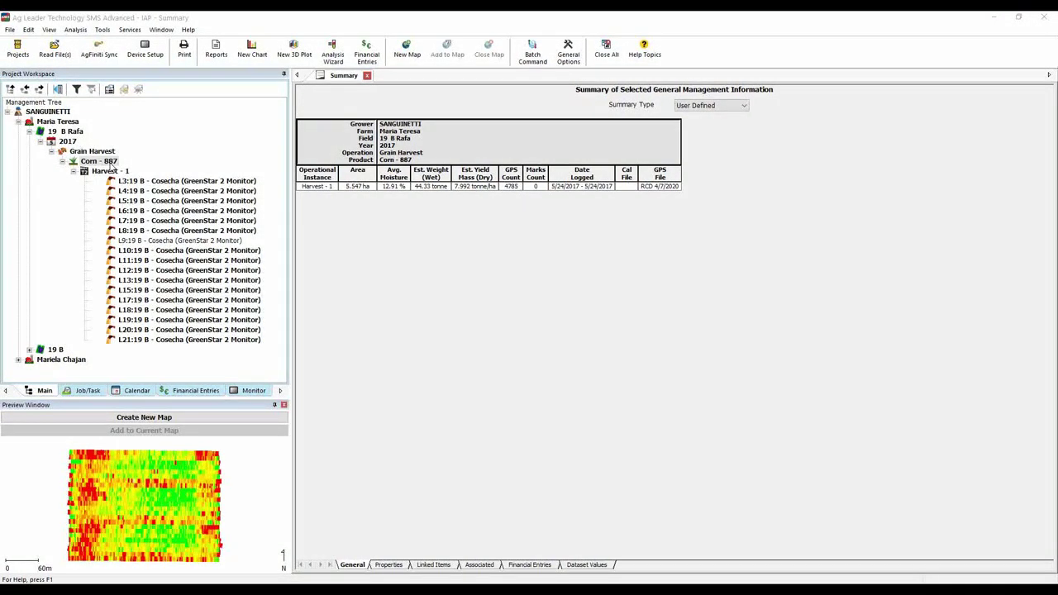
Start a generic file export of the Corn - 887 harvest data in the comma delimited text (*.csv) format.
left_click(89, 162)
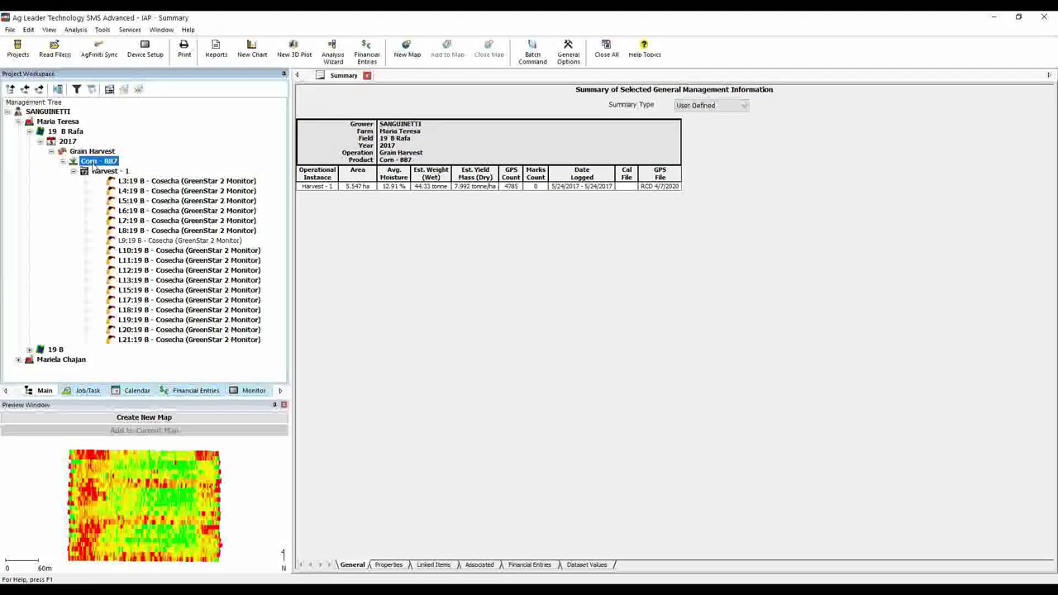
right_click(94, 165)
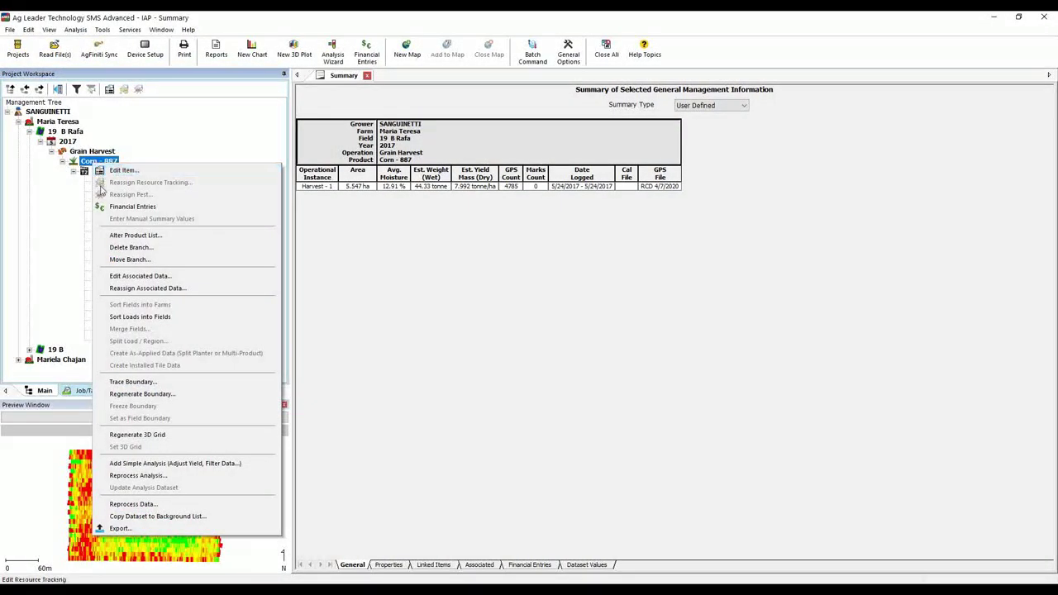
left_click(120, 528)
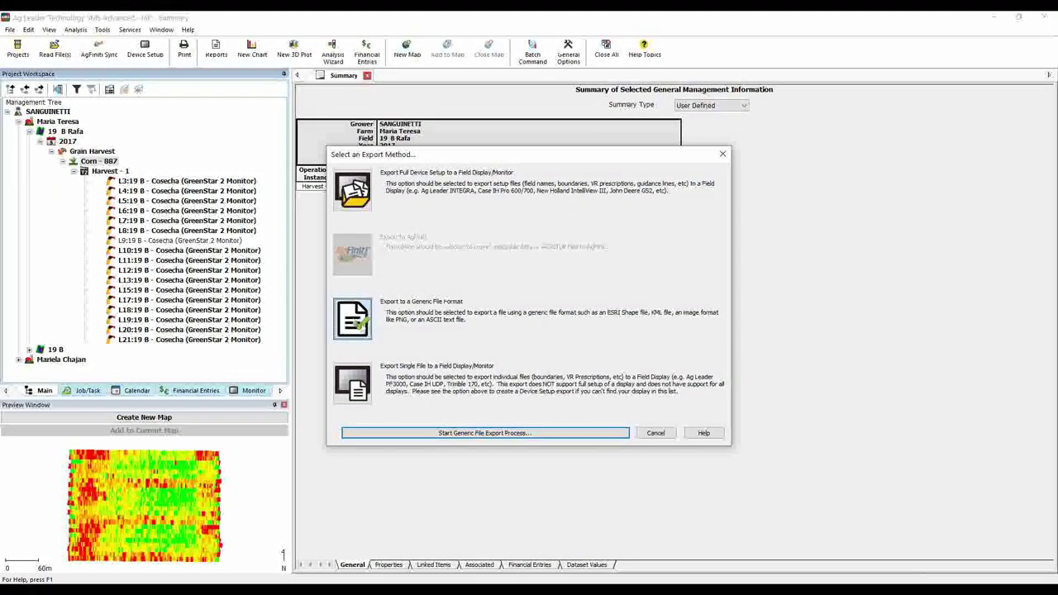
left_click(459, 434)
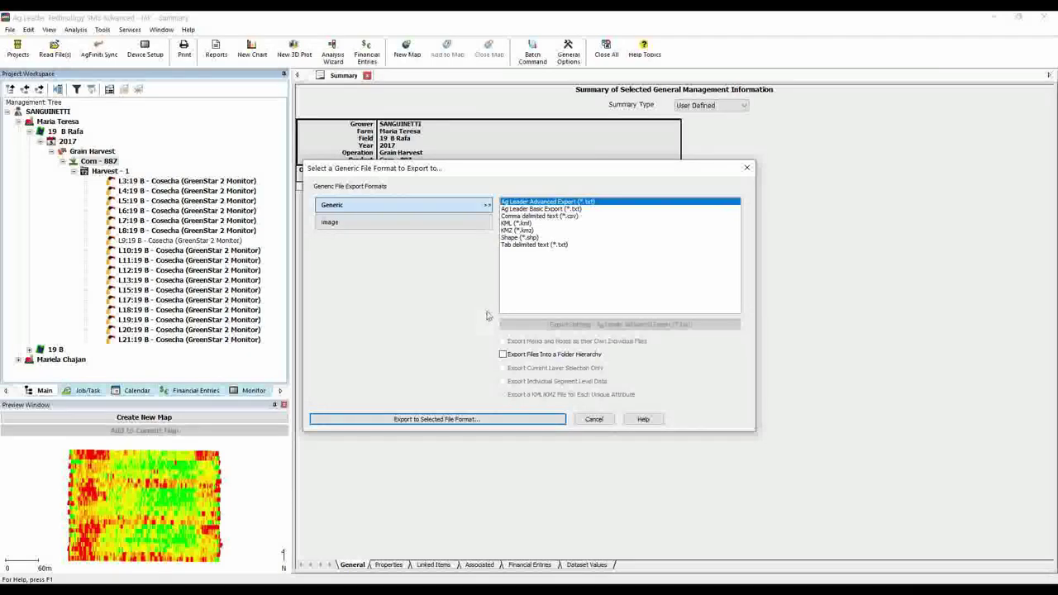
left_click(527, 216)
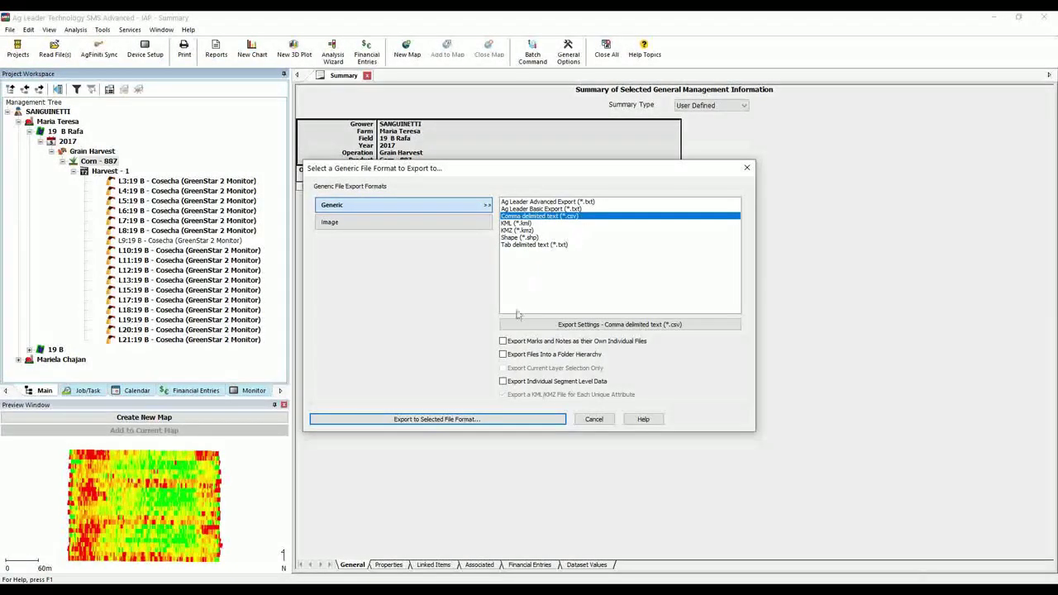
left_click(481, 420)
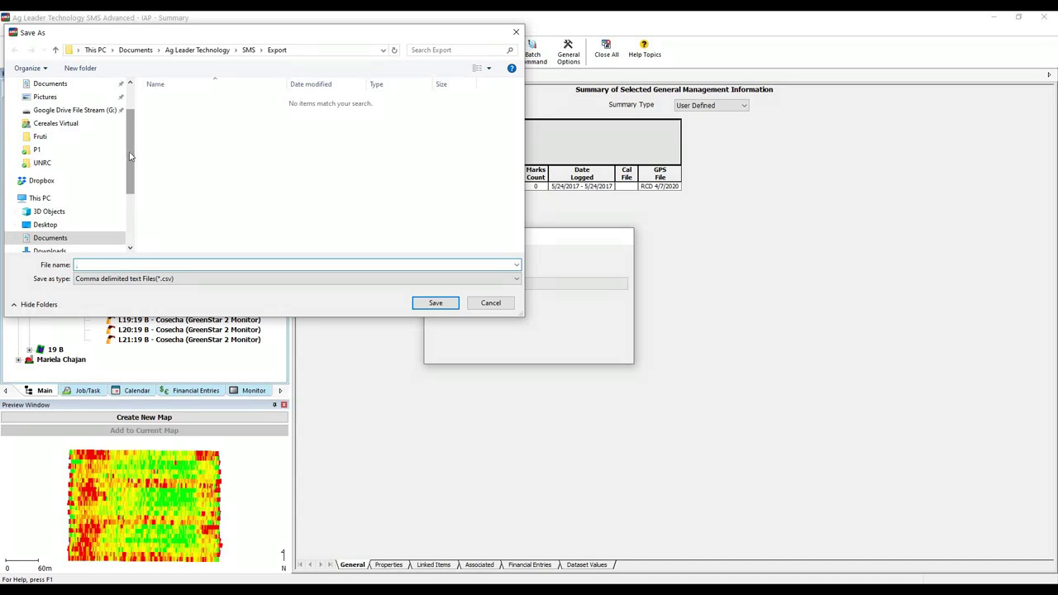
Set C:\IAP\P1 as the destination folder for the exported CSV file.
left_click(37, 199)
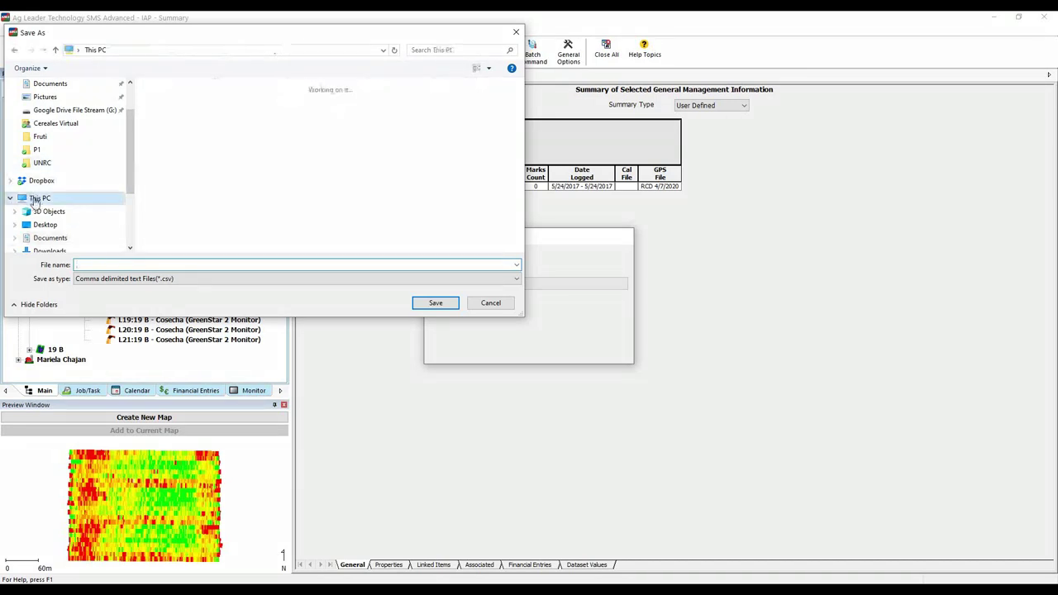
left_click(213, 248)
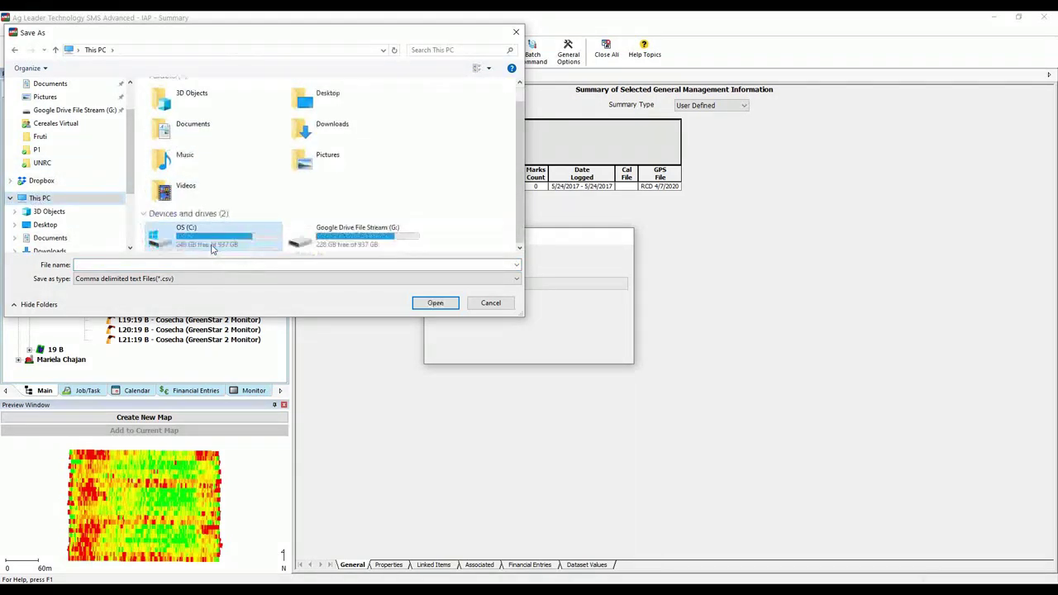
double_click(213, 240)
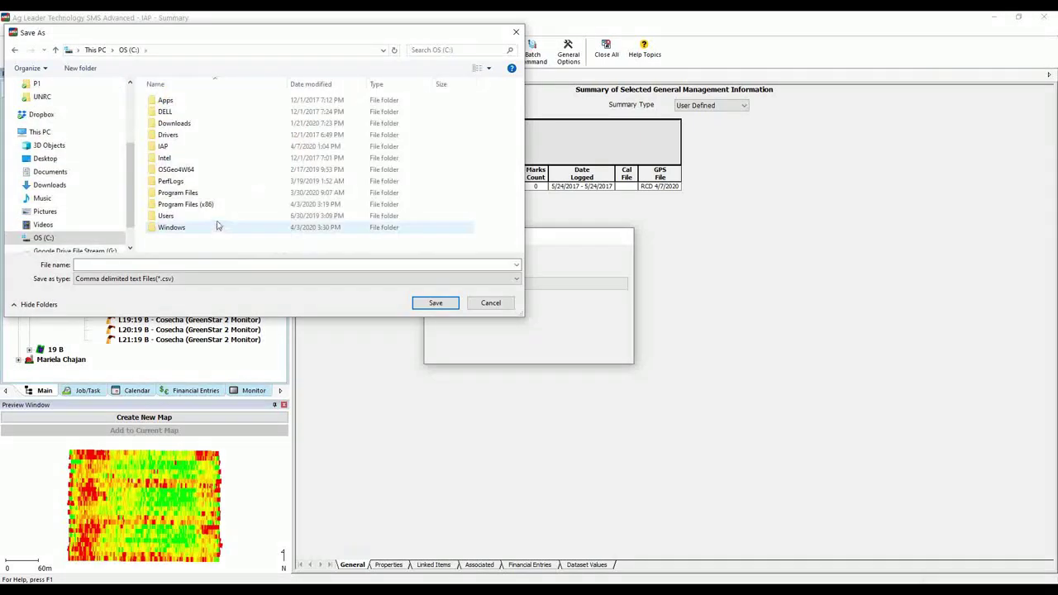
double_click(199, 150)
left_click(170, 101)
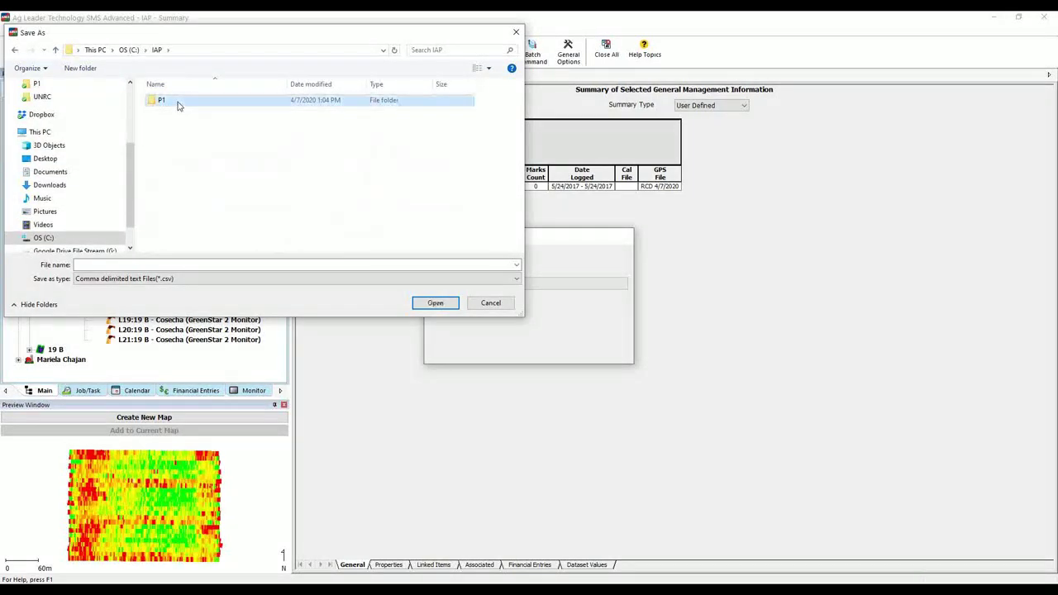
left_click(177, 103)
double_click(205, 104)
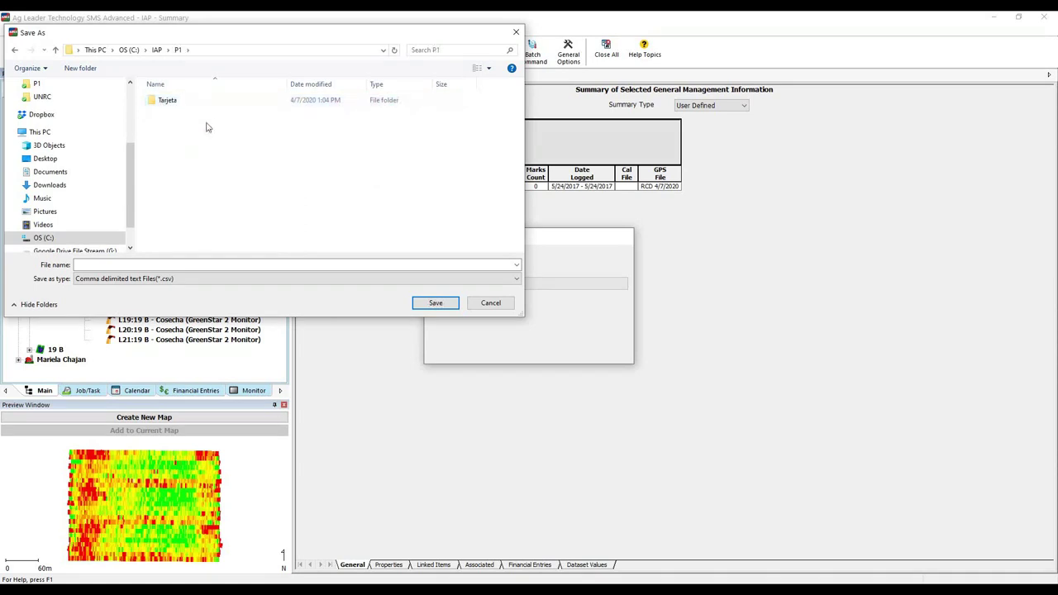
Save the export under the file name Ensayo and close SMS Advanced.
left_click(156, 265)
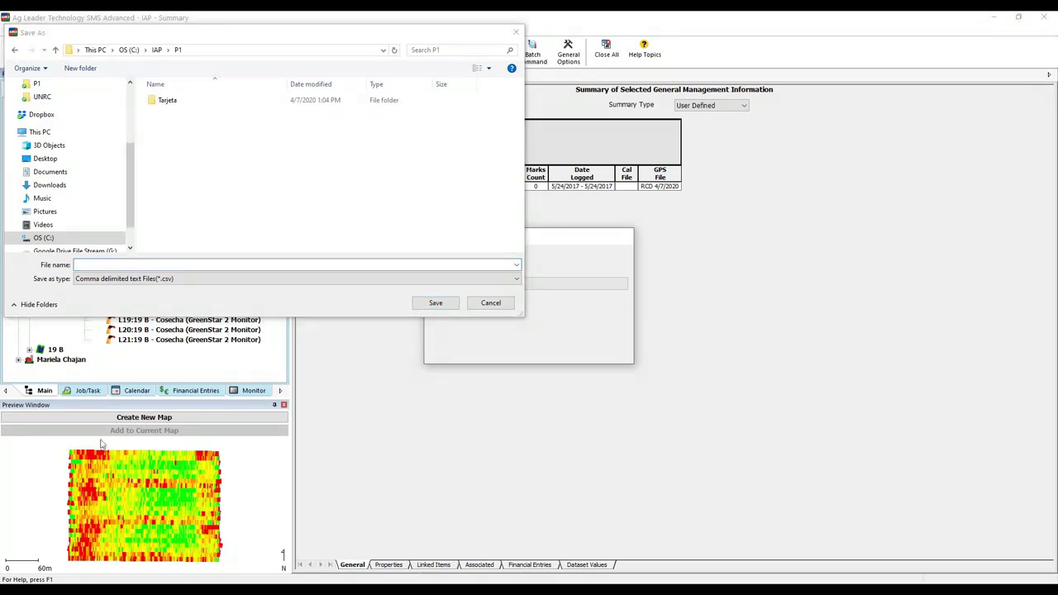
left_click(189, 261)
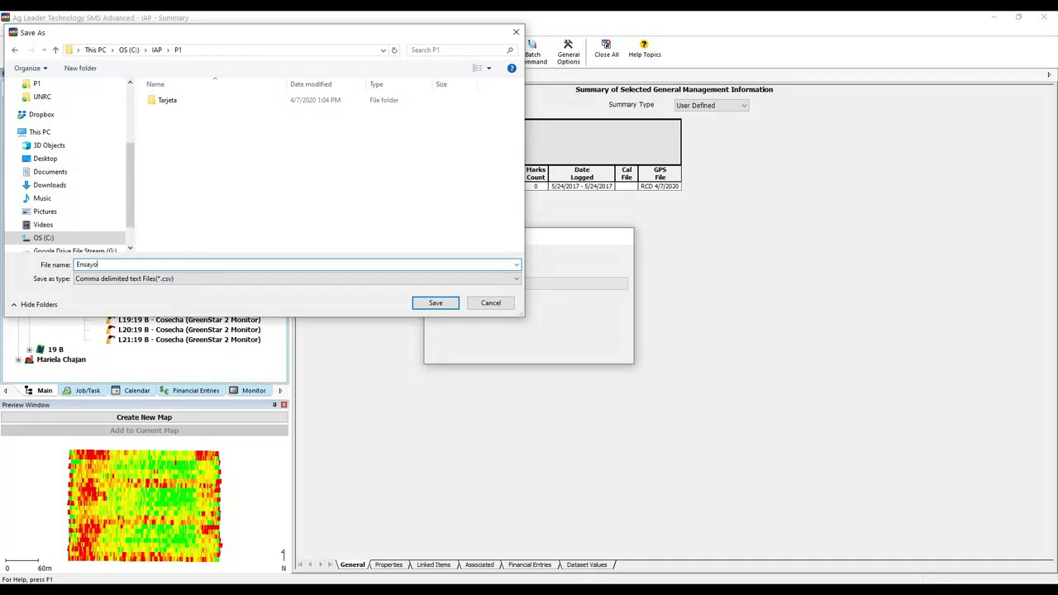
left_click(443, 303)
left_click(436, 302)
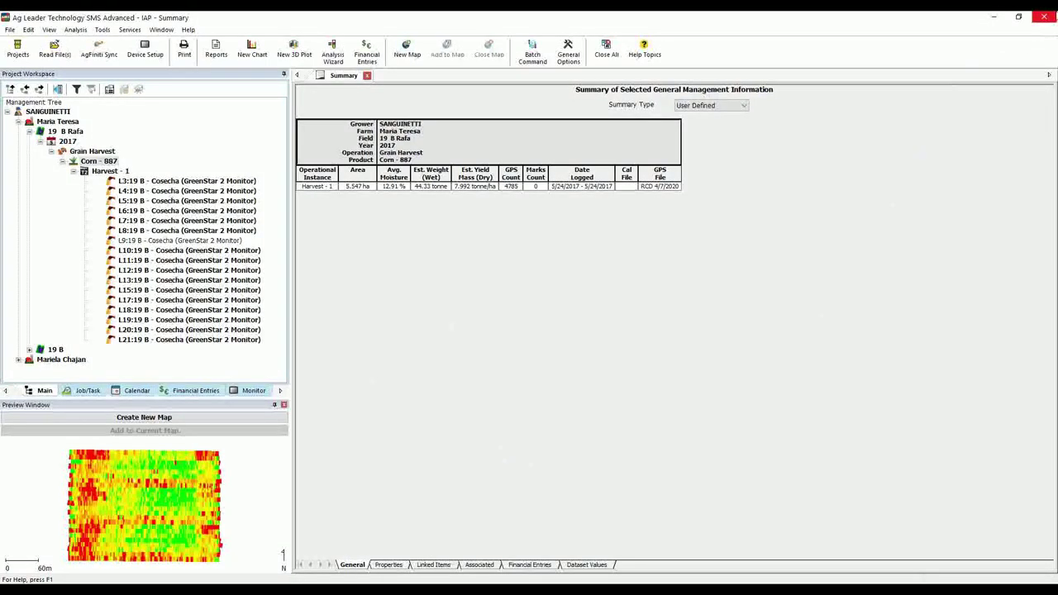
left_click(1046, 20)
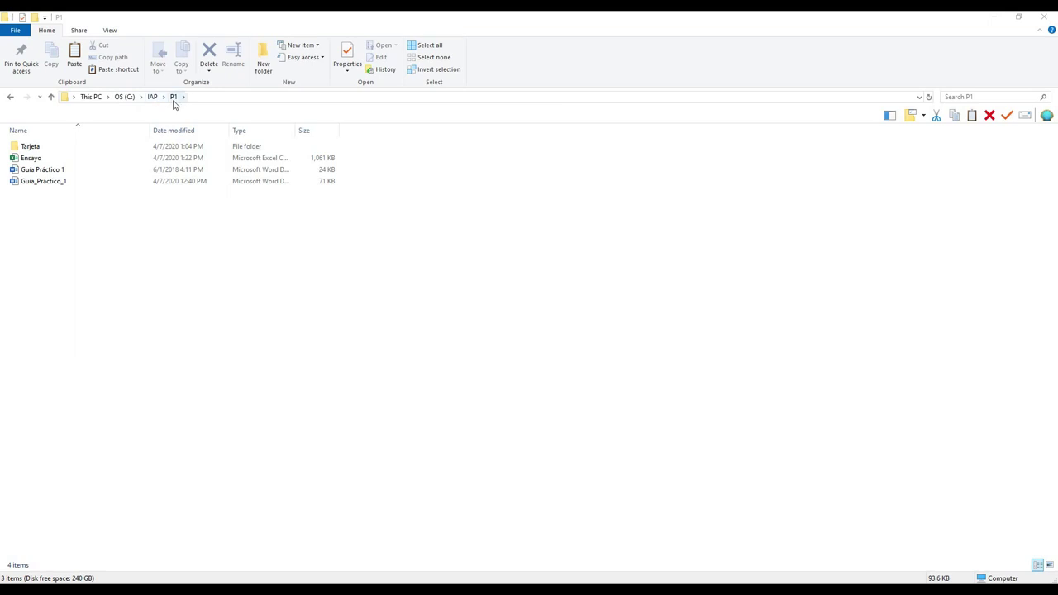
Open the Ensayo file from the P1 folder in Excel and dismiss the reactivation dialog and data-loss notice.
left_click(47, 163)
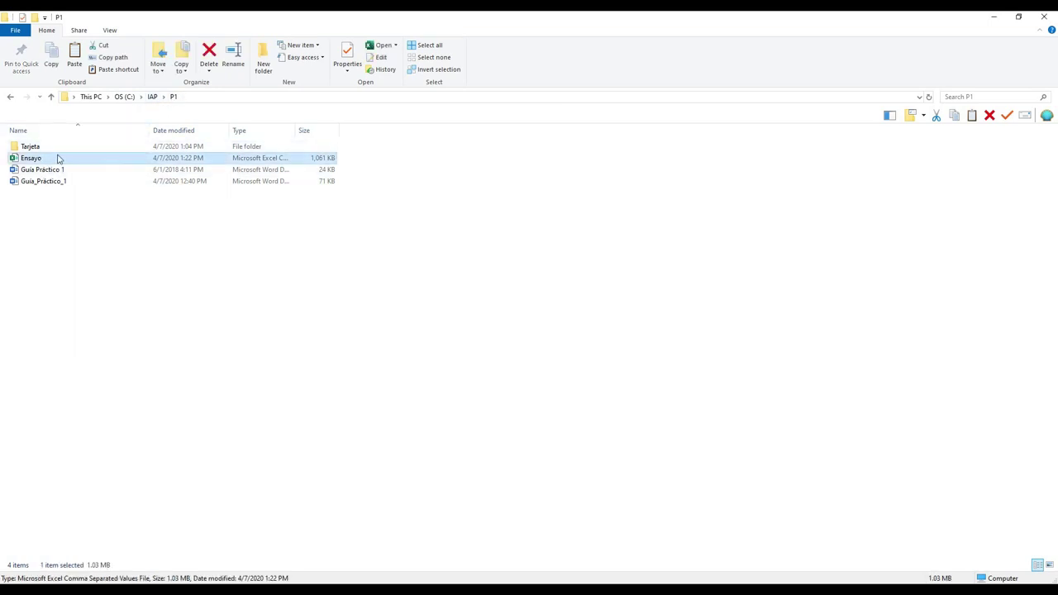
right_click(67, 158)
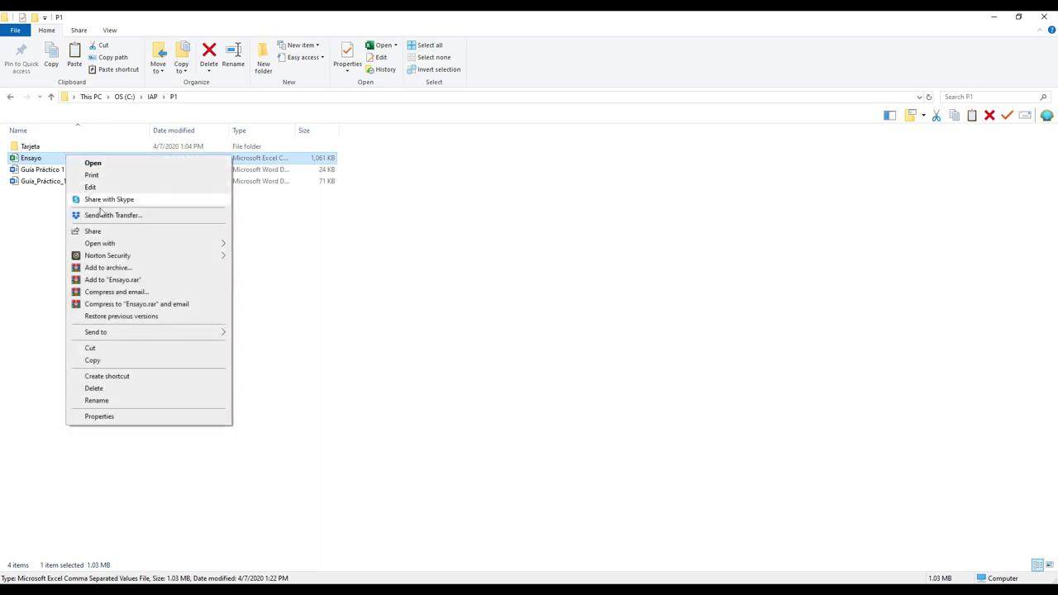
mouse_move(115, 245)
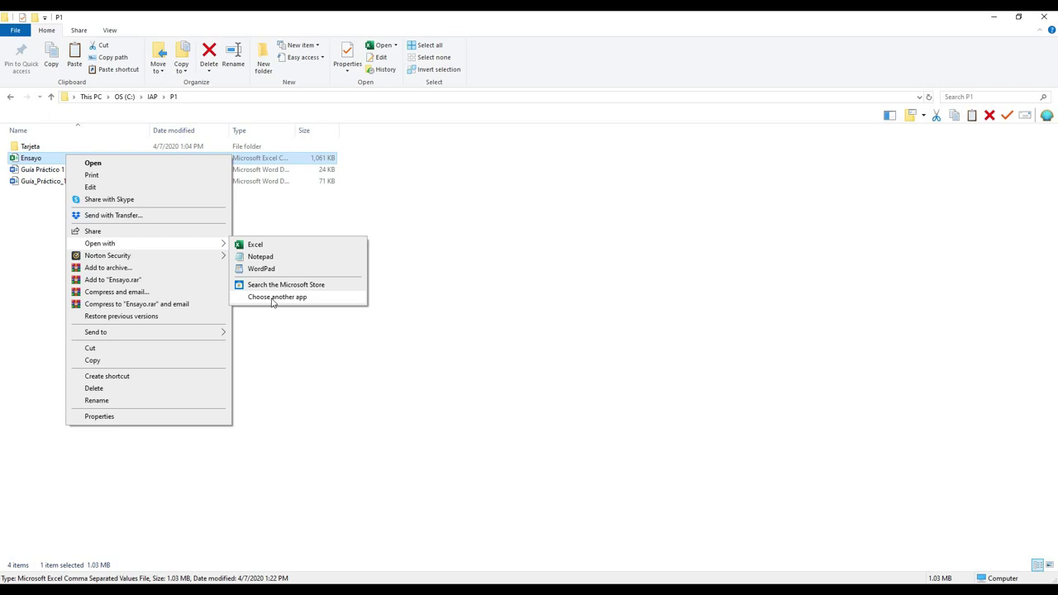
left_click(255, 244)
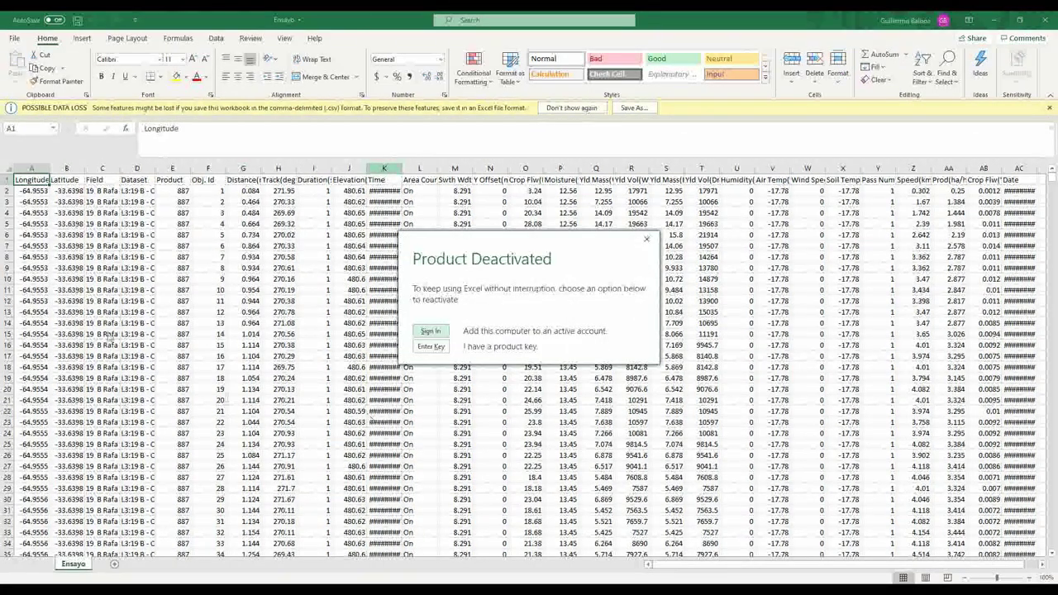
left_click(647, 239)
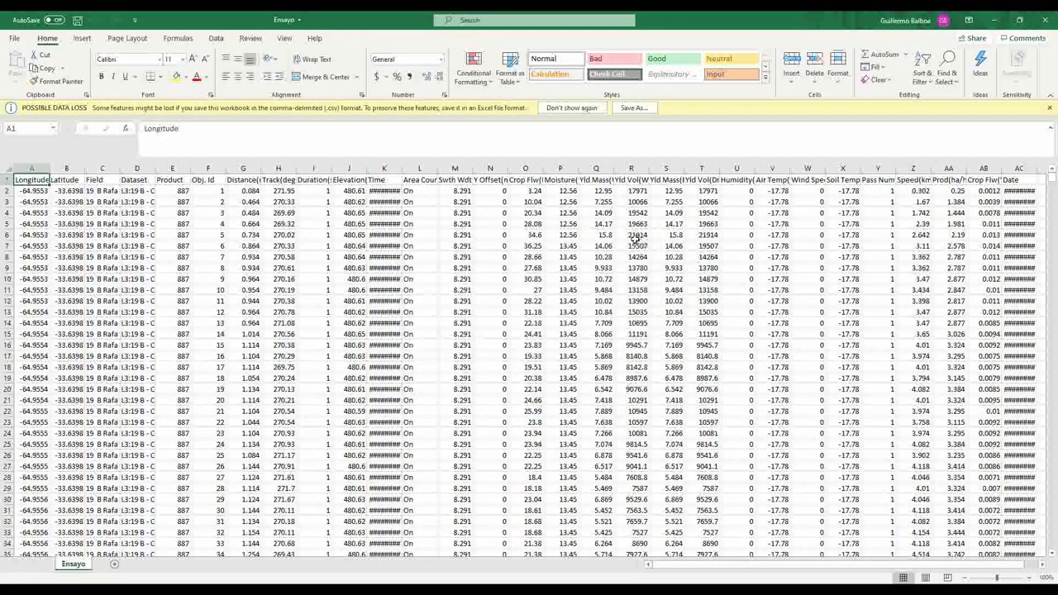
left_click(1049, 108)
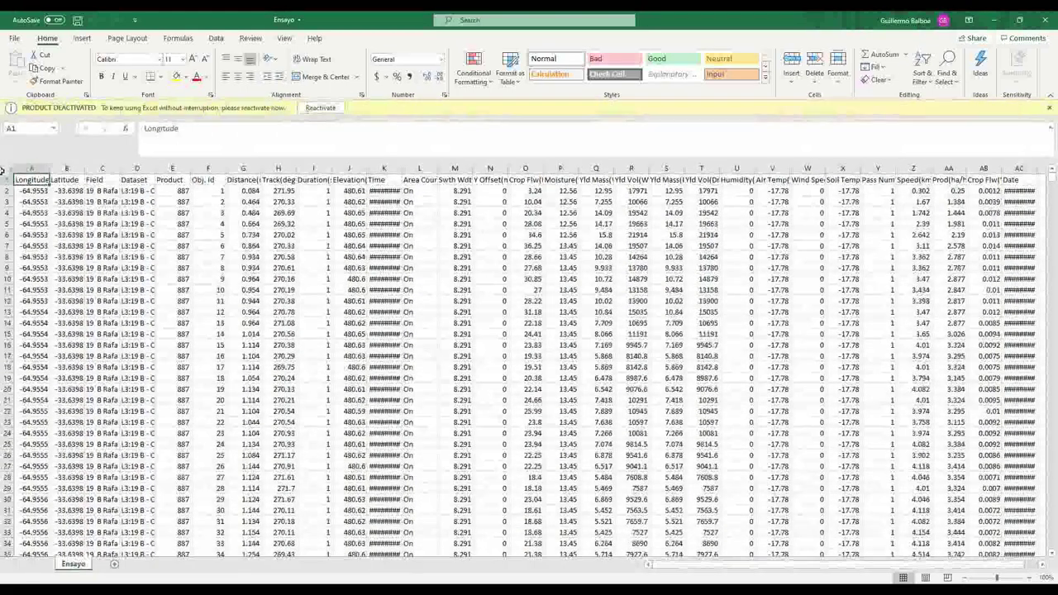
Autofit the width of all columns in the Ensayo sheet to their contents.
left_click(7, 169)
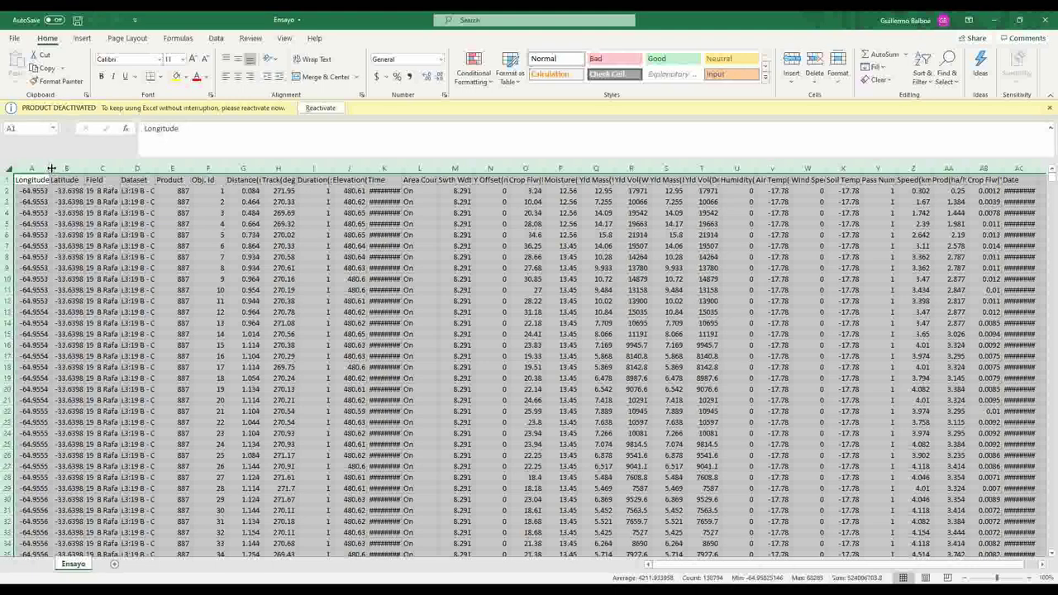
double_click(51, 166)
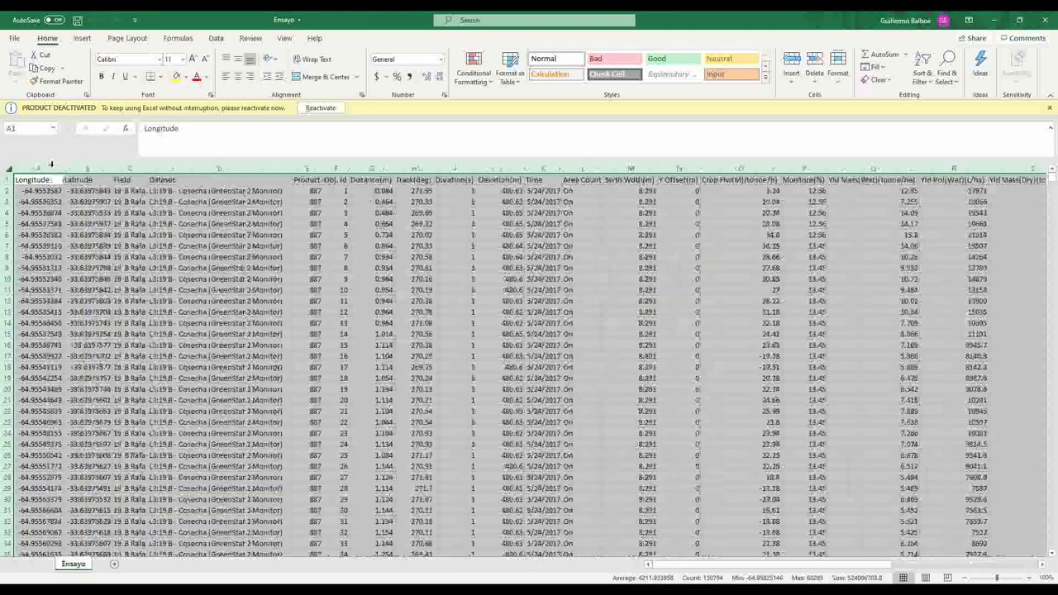
left_click(129, 202)
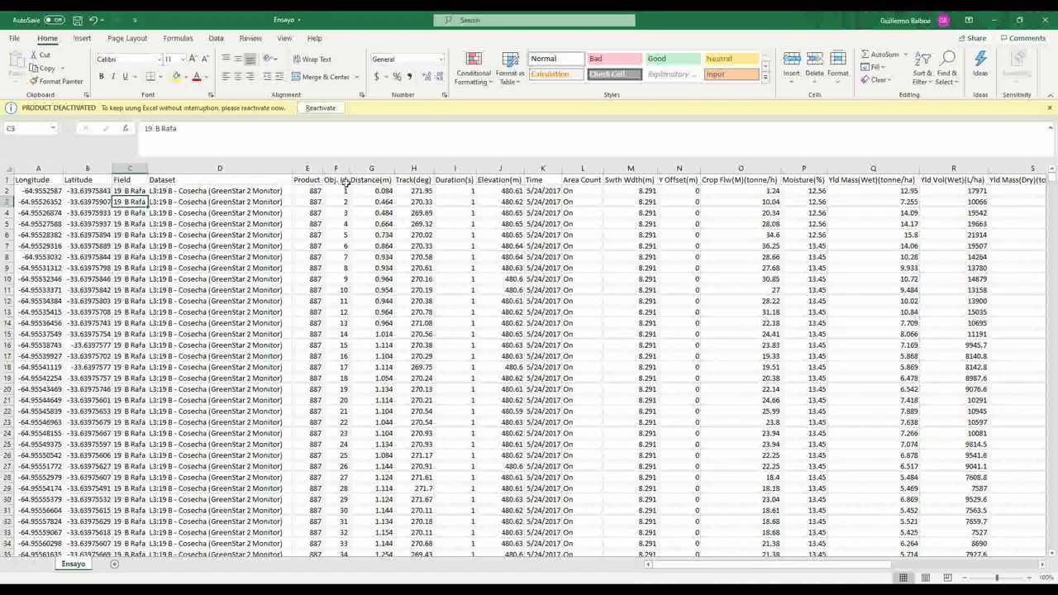
Examine the exported columns one by one, from Longitude and Latitude through Distance, Time and swath width to Moisture(%).
left_click(51, 180)
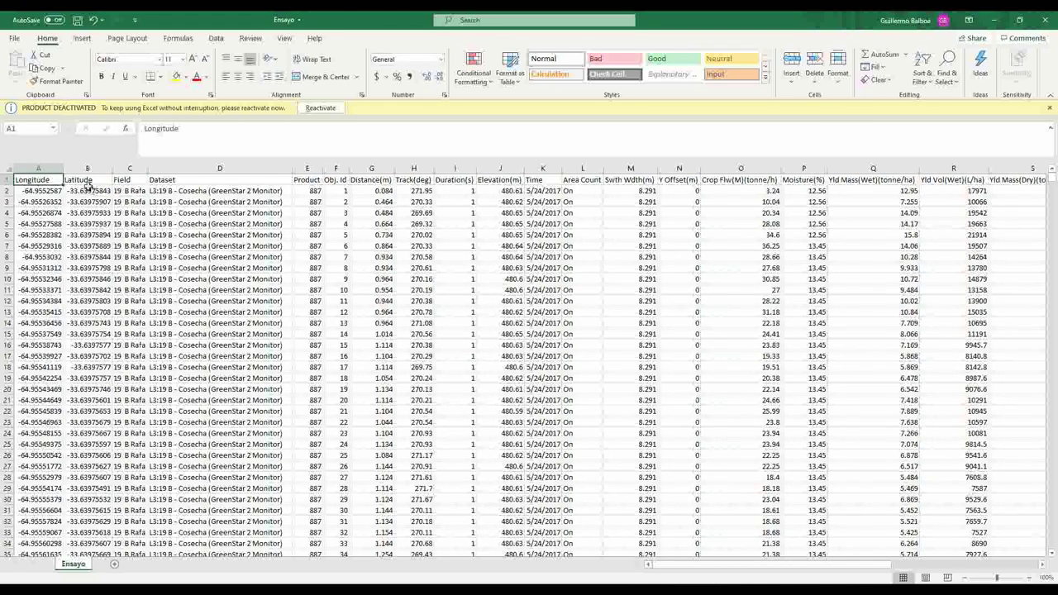
left_click(87, 182)
left_click(127, 180)
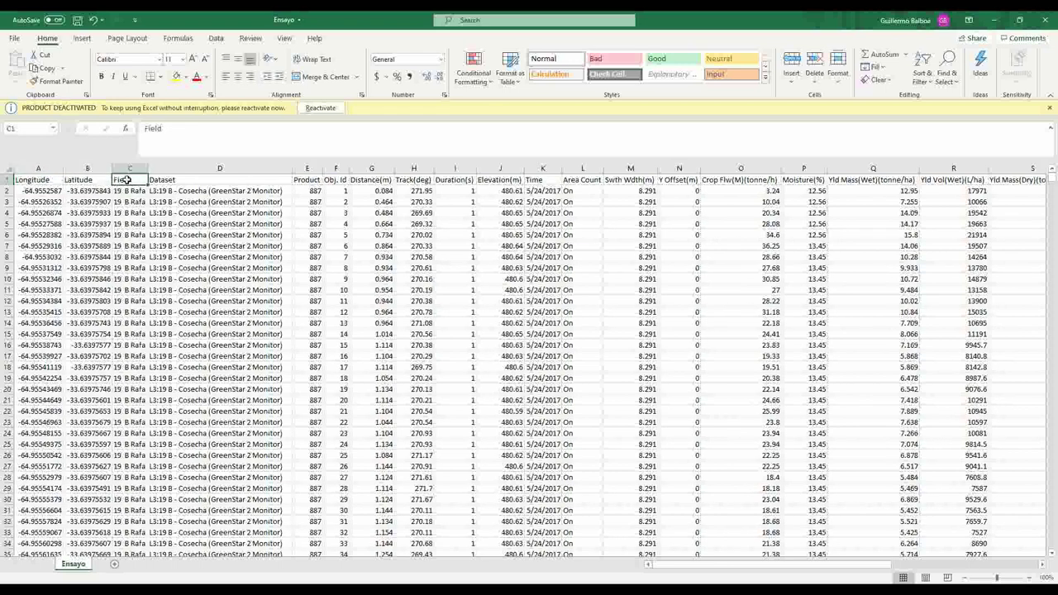
left_click(172, 180)
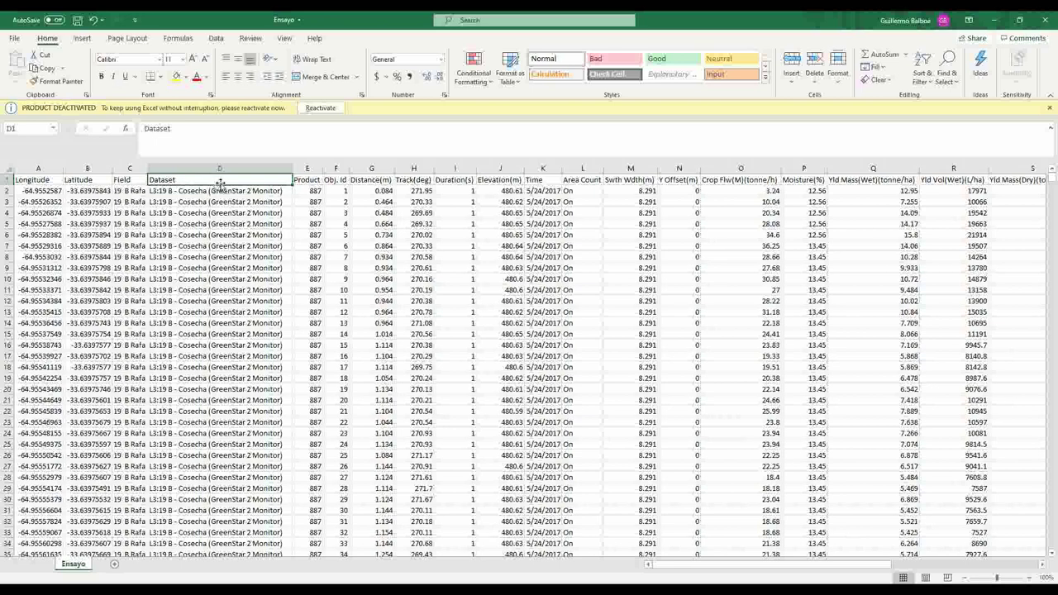
left_click(302, 180)
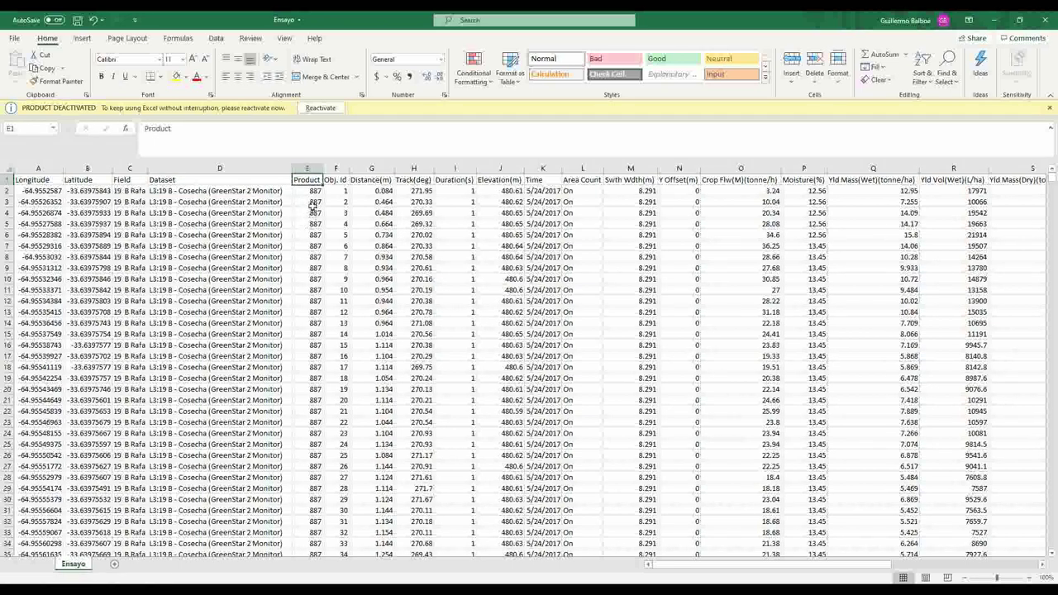
left_click(330, 182)
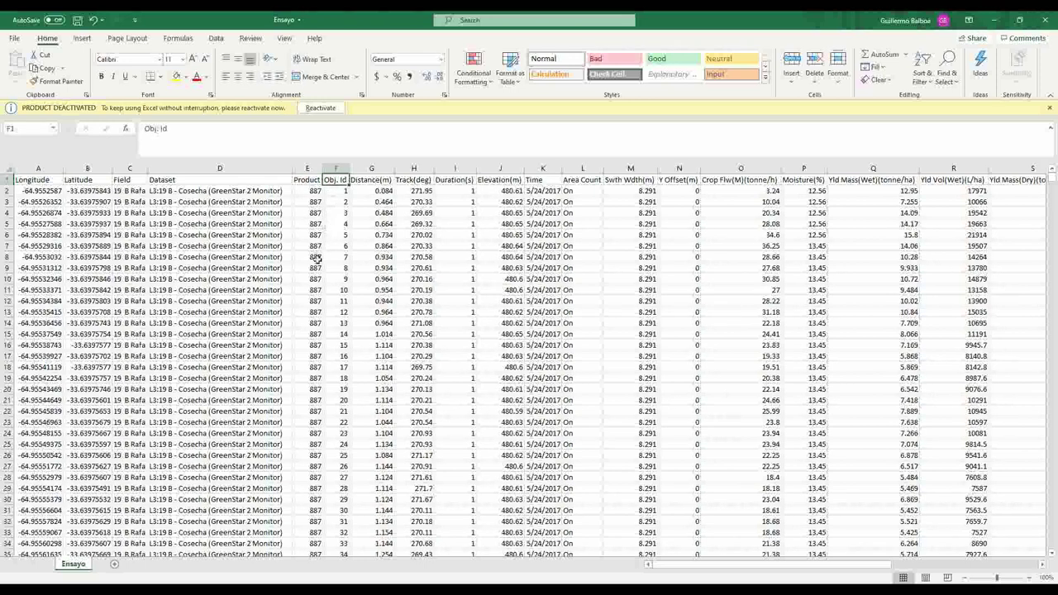
left_click(373, 181)
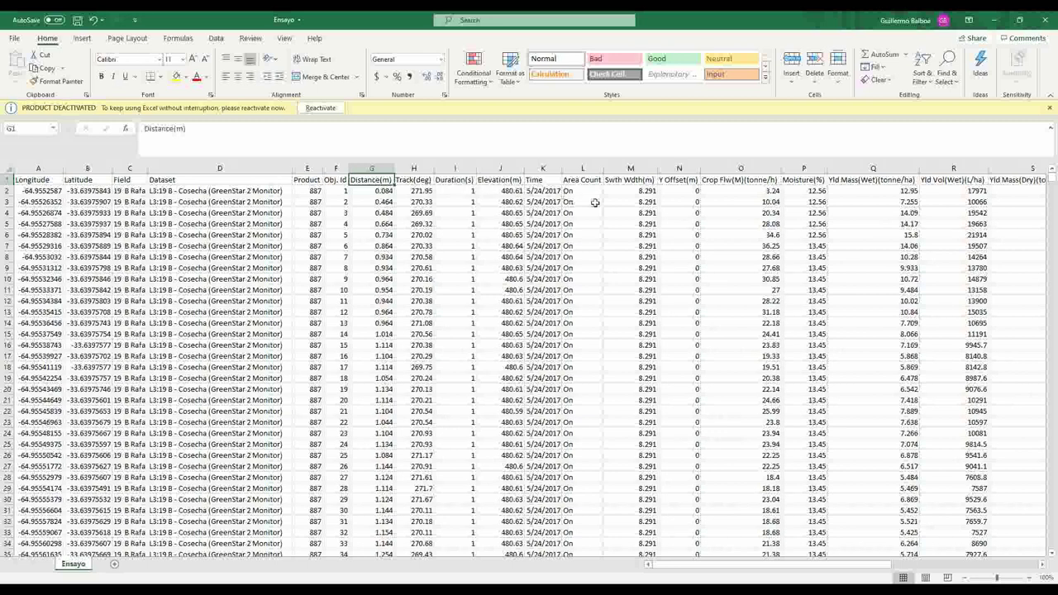
left_click(535, 184)
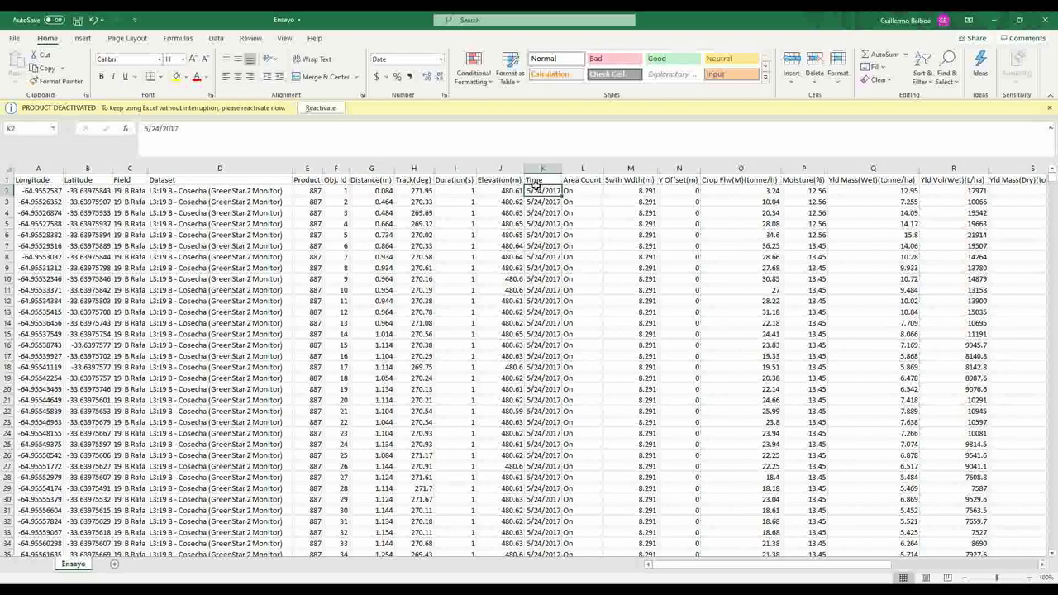
left_click(637, 180)
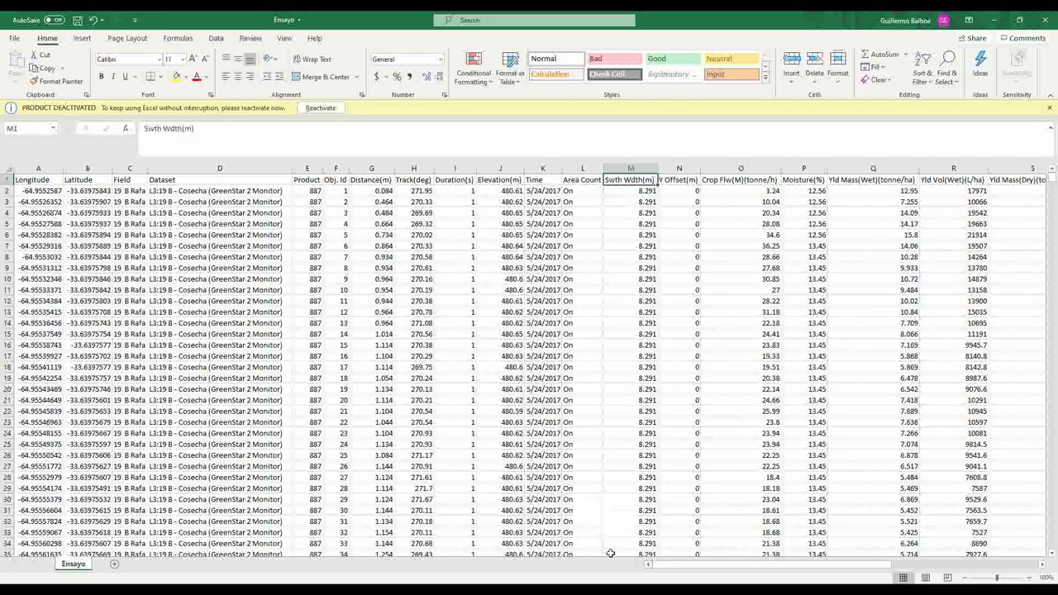
left_click_drag(678, 565, 763, 567)
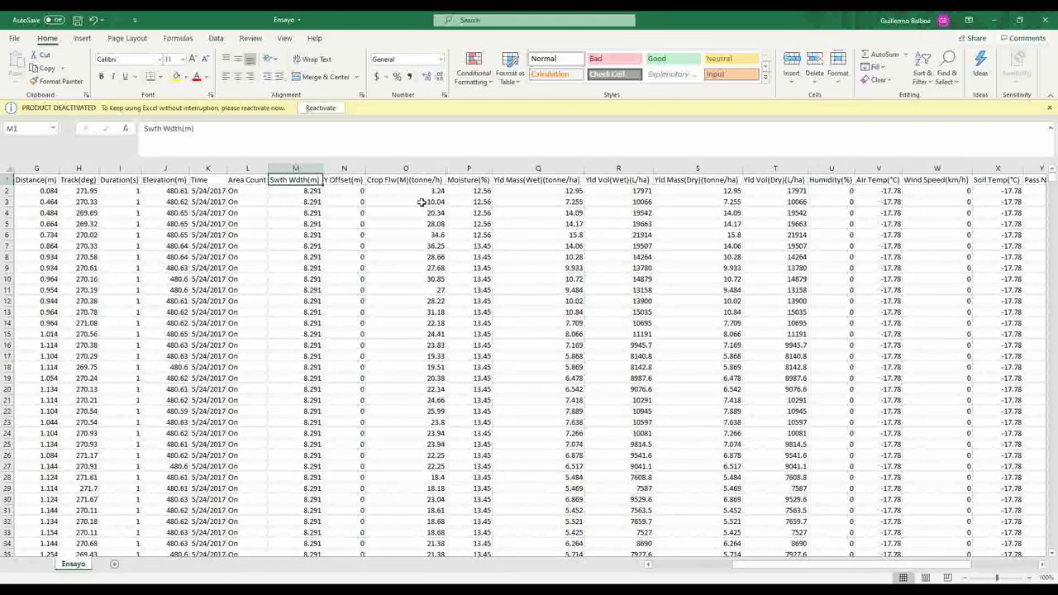
left_click(470, 180)
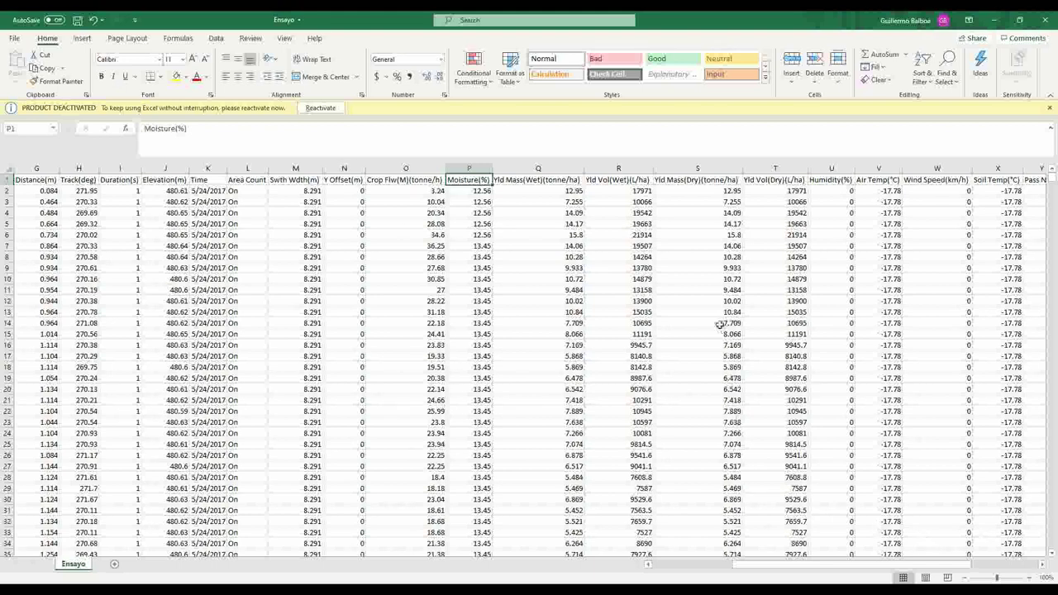
Rename the Yld Mass(Dry)(tonne/ha) header in cell S1 to Rendimiento.
left_click(696, 180)
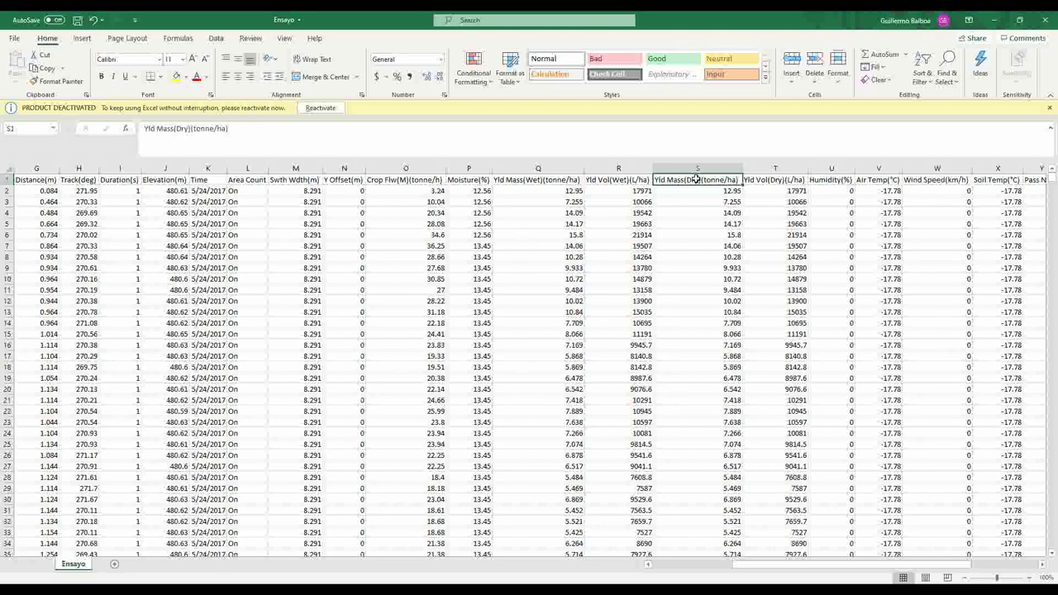
type("R")
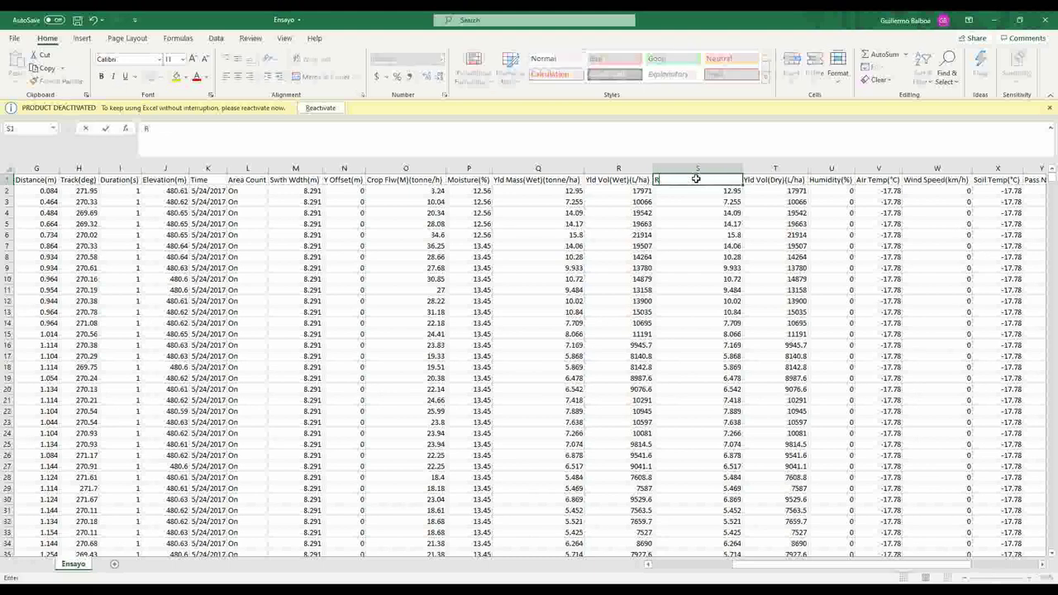
type("em")
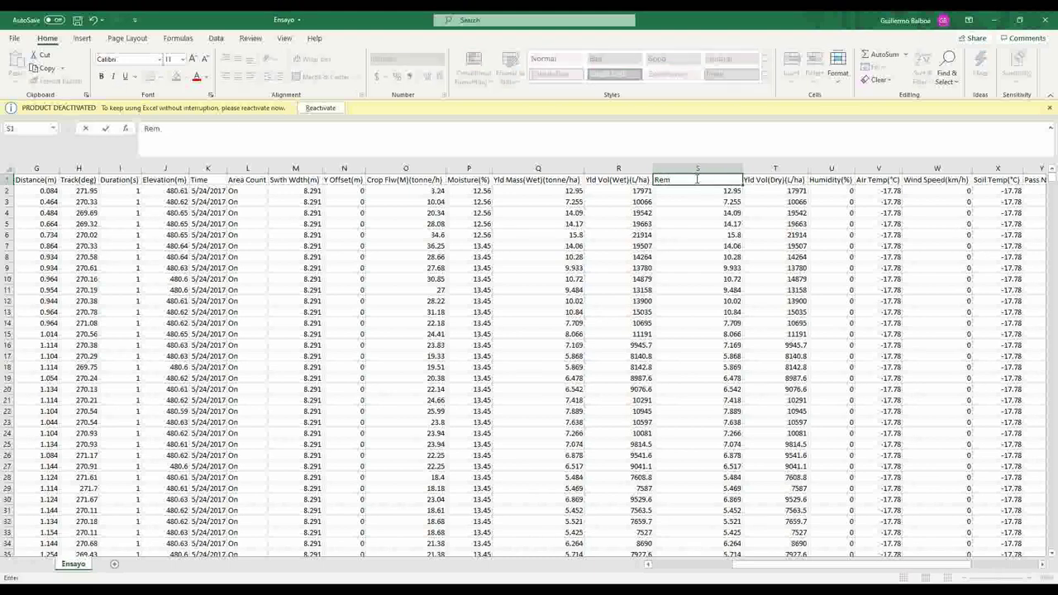
type("ndimiento")
key("Return")
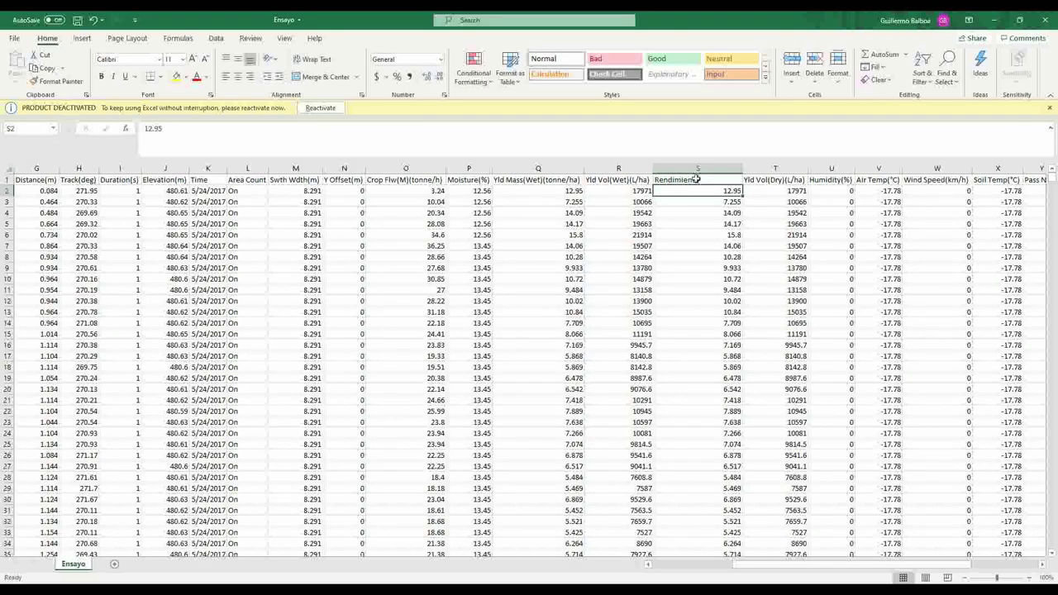
left_click(695, 179)
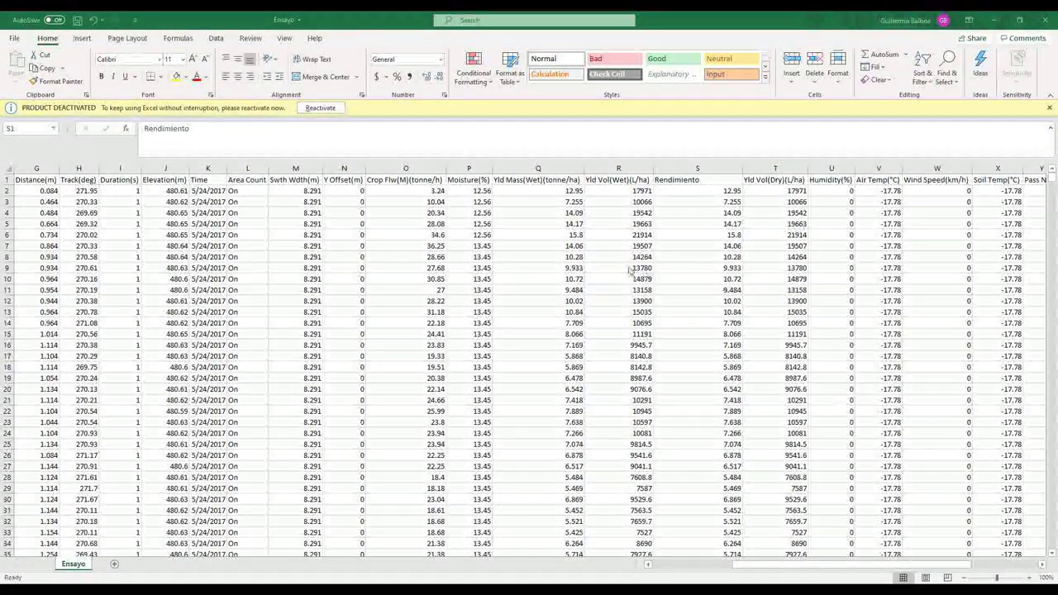
Save the Ensayo file in its existing CSV format and close Excel.
left_click(74, 23)
left_click(76, 21)
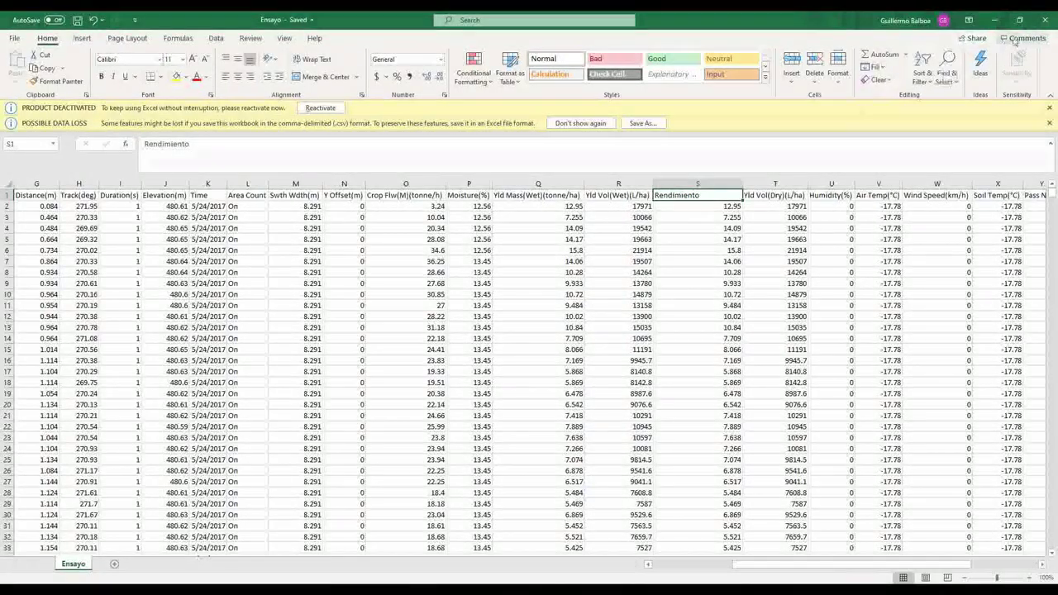
left_click(1043, 20)
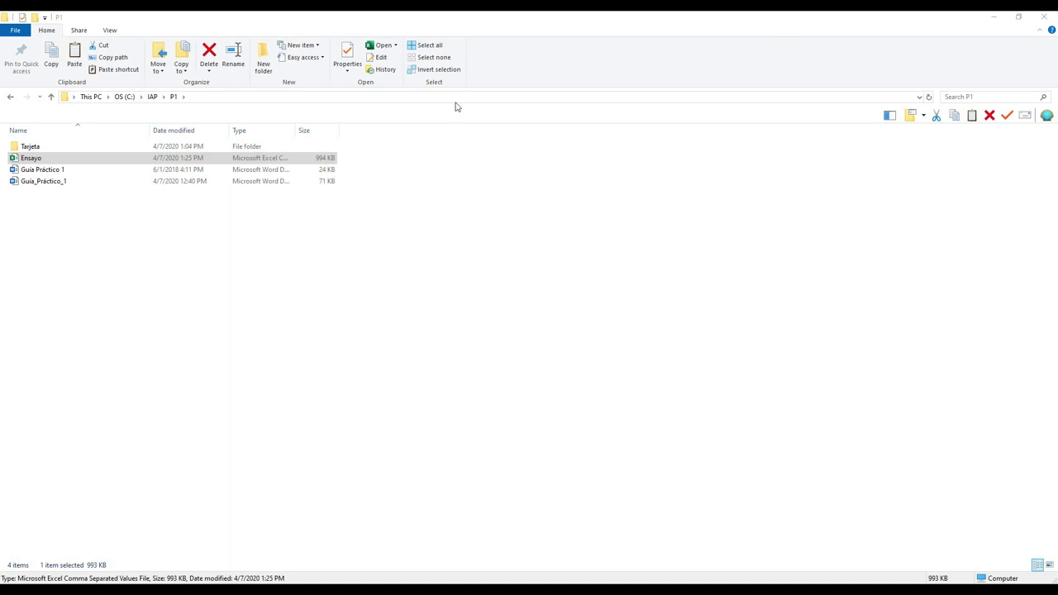
Reopen the Ensayo file in Excel, check its records down to the last row, and close it.
double_click(52, 162)
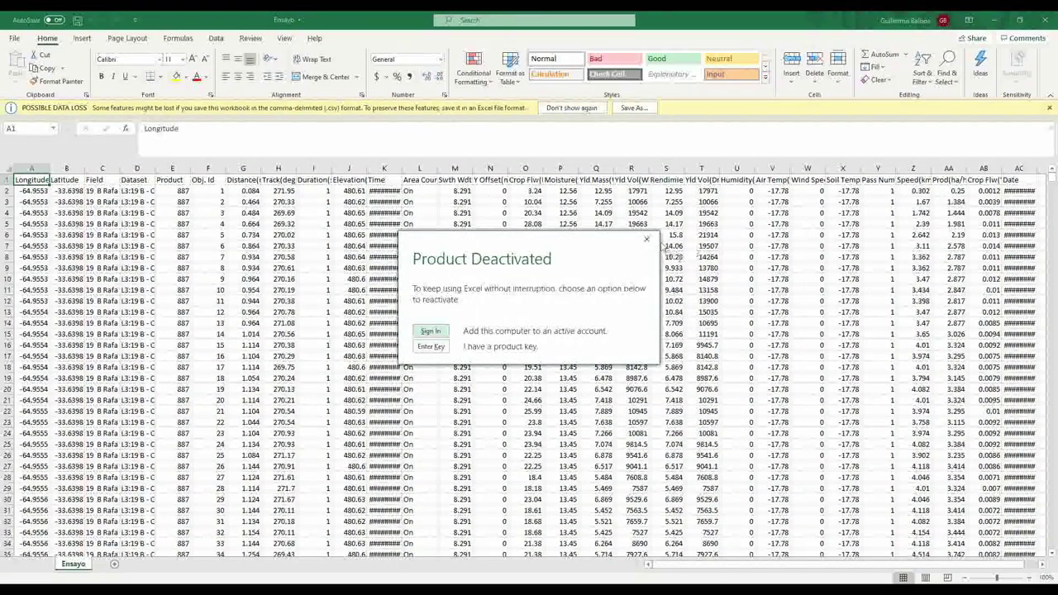
left_click(647, 239)
left_click_drag(1051, 179, 1047, 542)
scroll(331, 430, "down", 7)
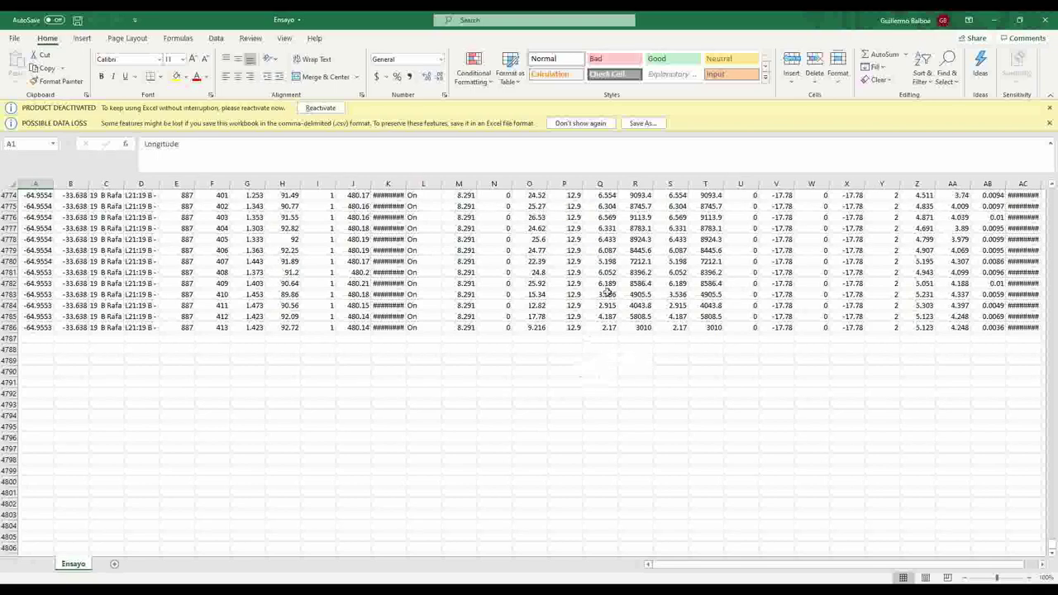
scroll(552, 288, "up", 13)
scroll(552, 288, "down", 10)
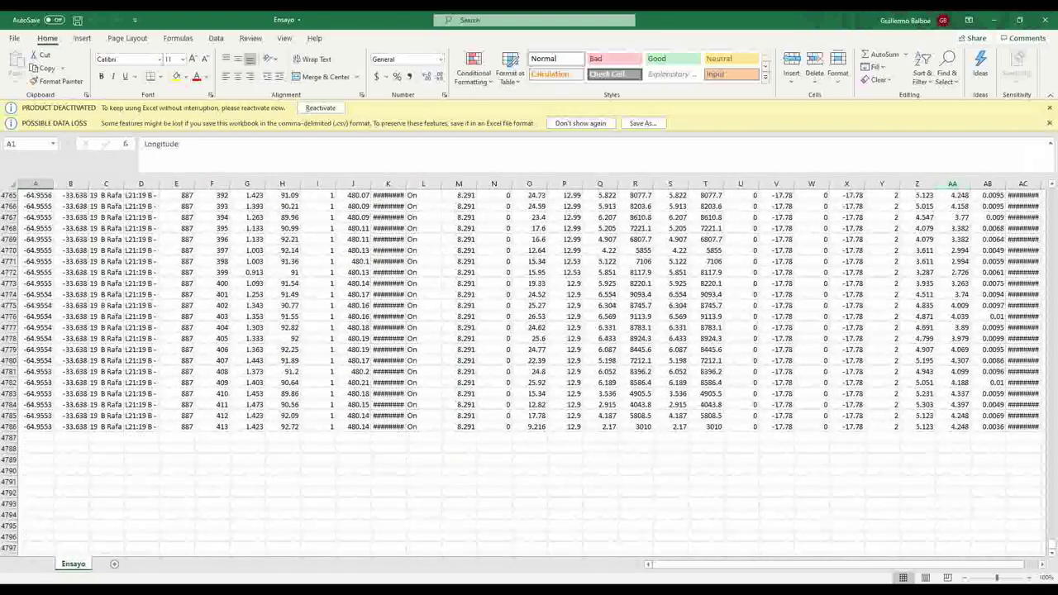
left_click(1040, 22)
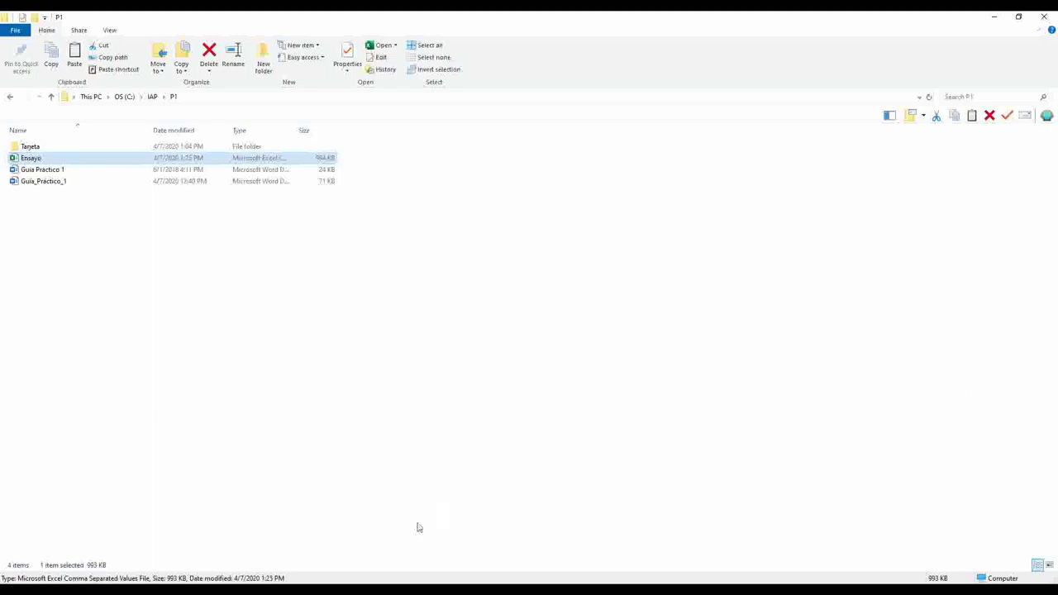
Launch QGIS Desktop 3.12.1 and close its Browser panel.
left_click(7, 584)
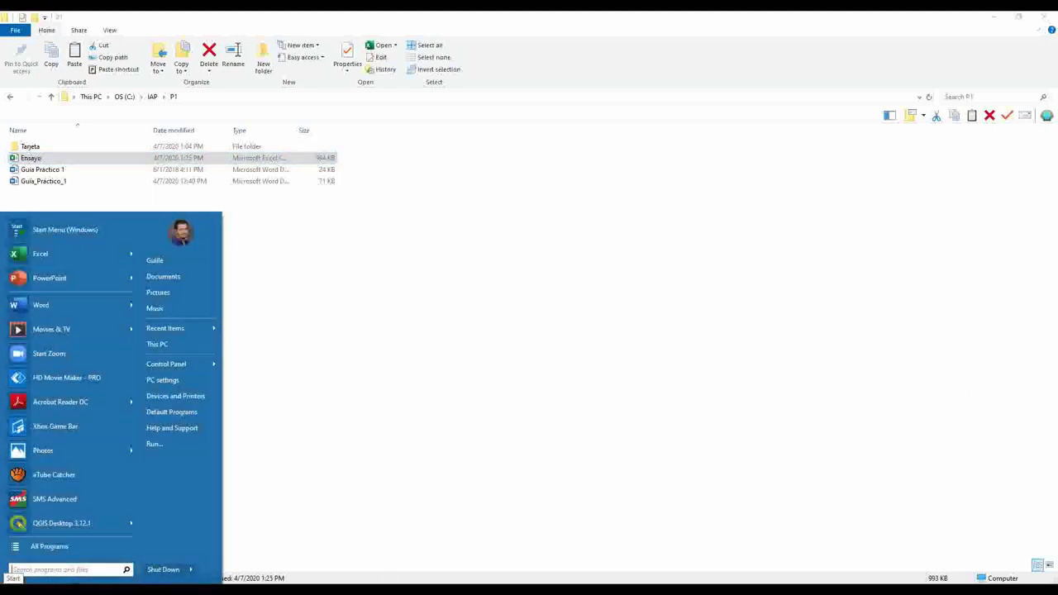
left_click(55, 548)
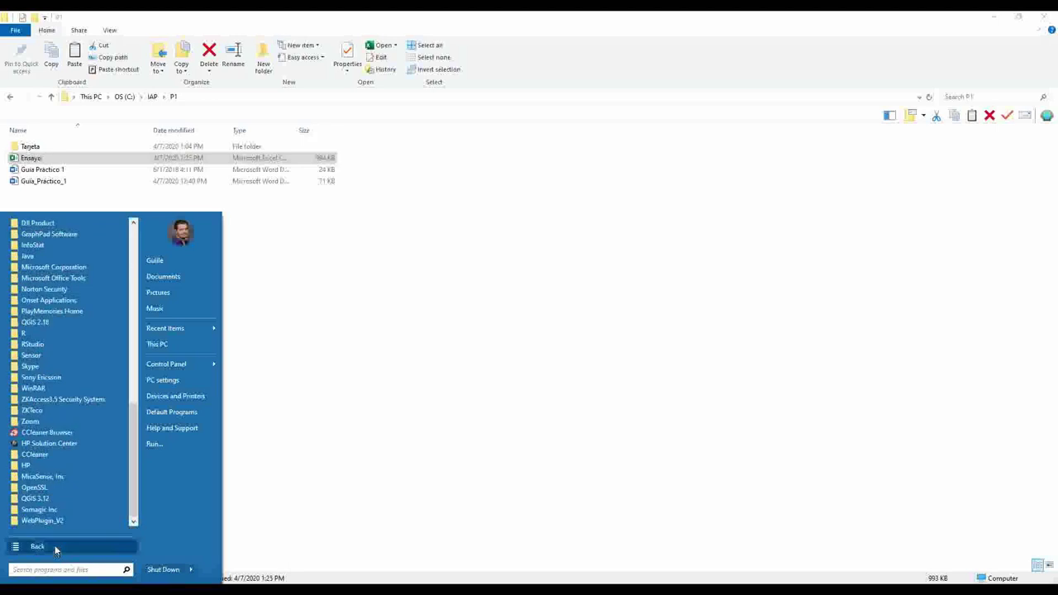
left_click(65, 497)
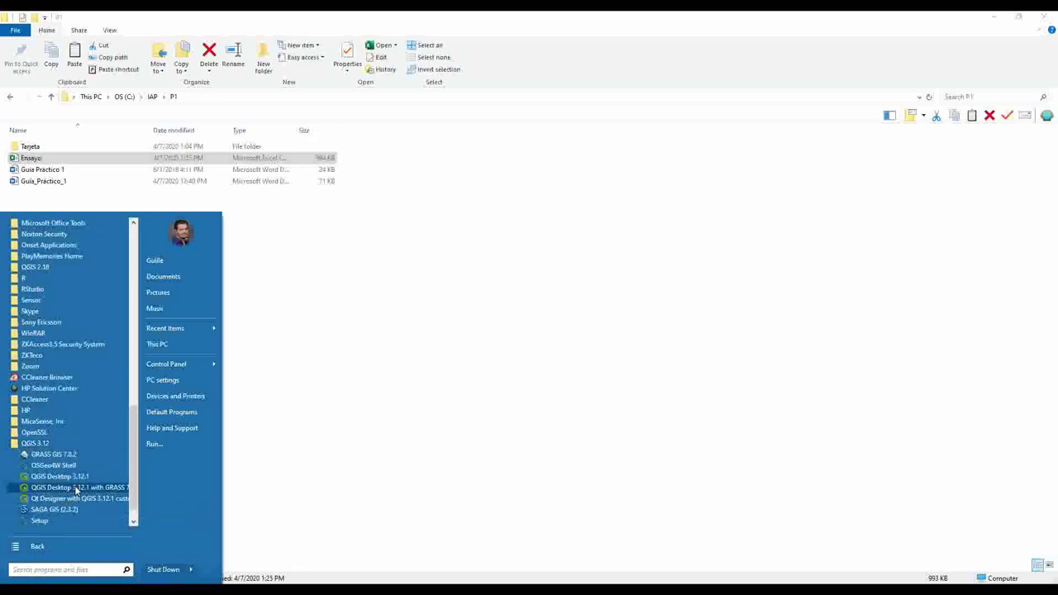
left_click(58, 477)
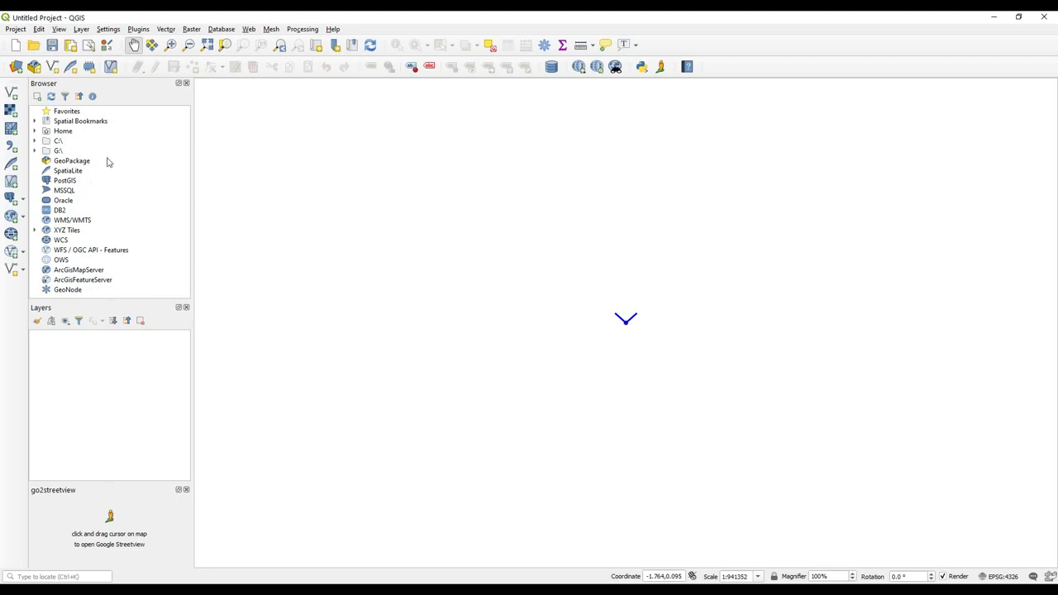
left_click(186, 84)
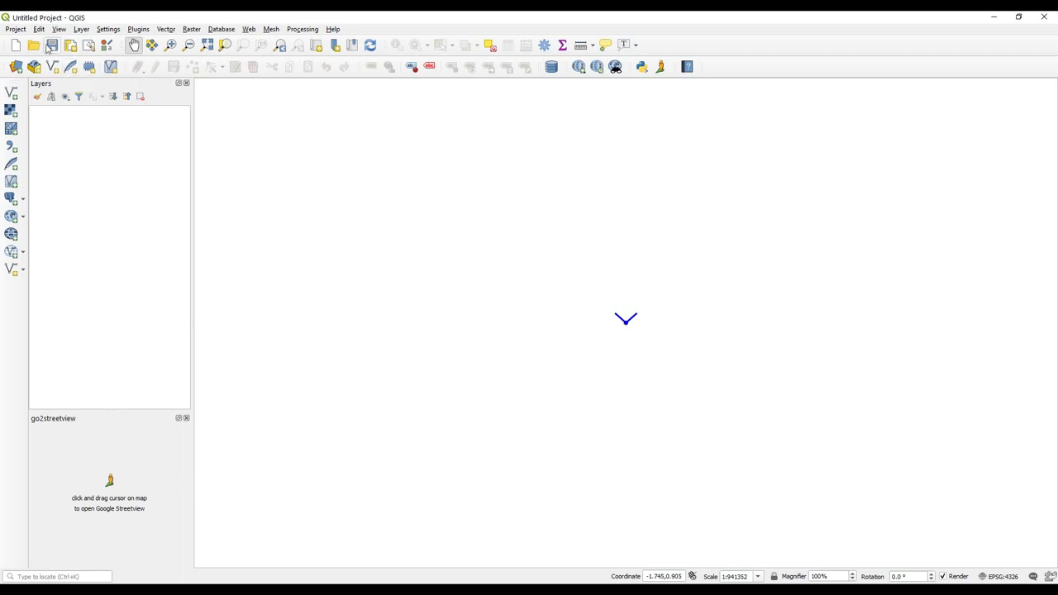
Set the QGIS interface translation to español de España, with English UnitedStates (en_US) as the locale.
left_click(108, 29)
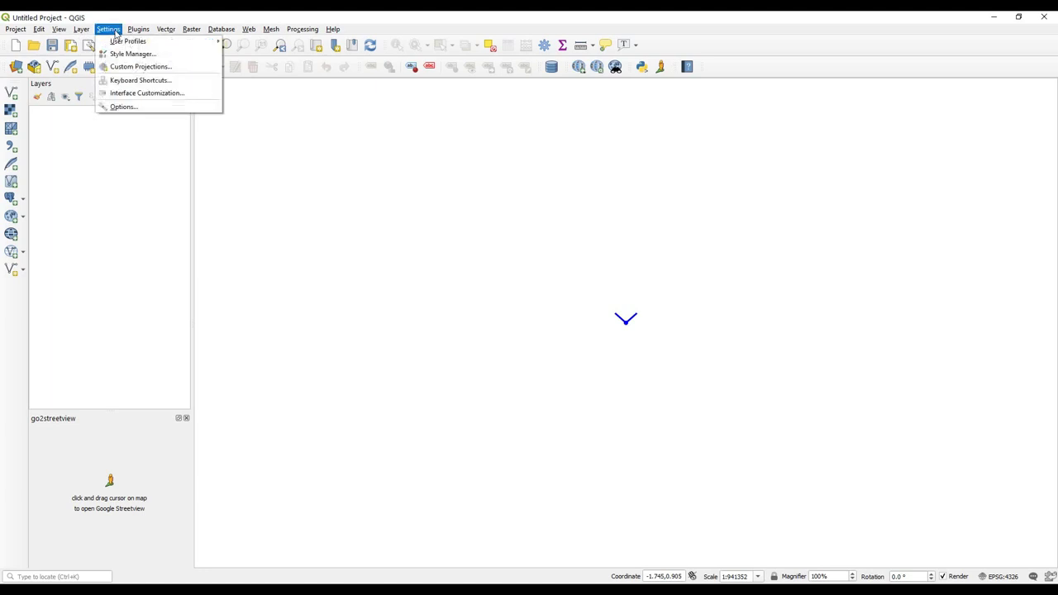
left_click(116, 108)
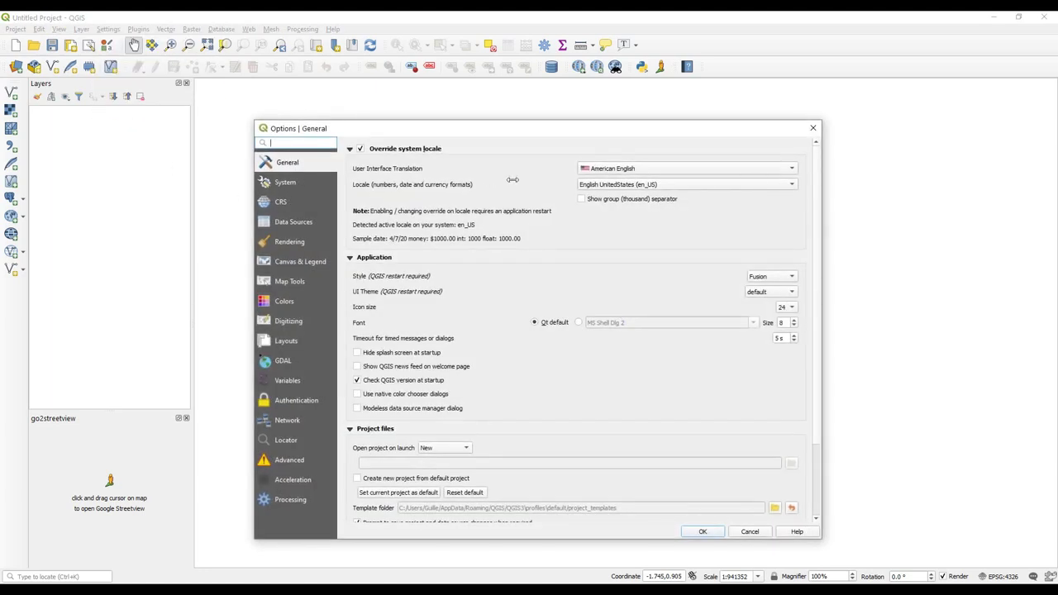
left_click(607, 169)
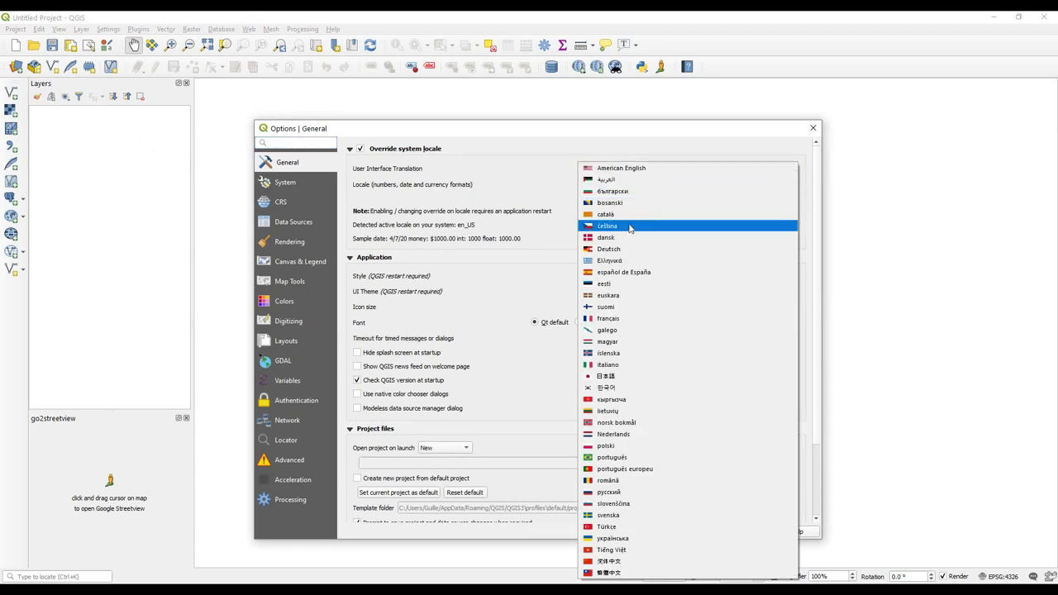
left_click(672, 273)
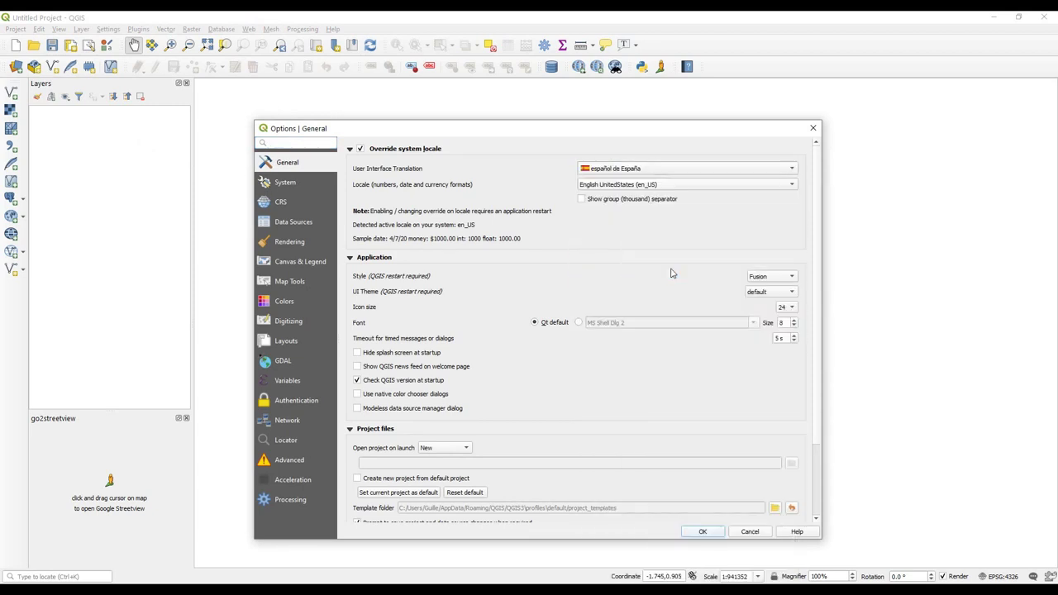
left_click(590, 188)
left_click(637, 308)
left_click(703, 533)
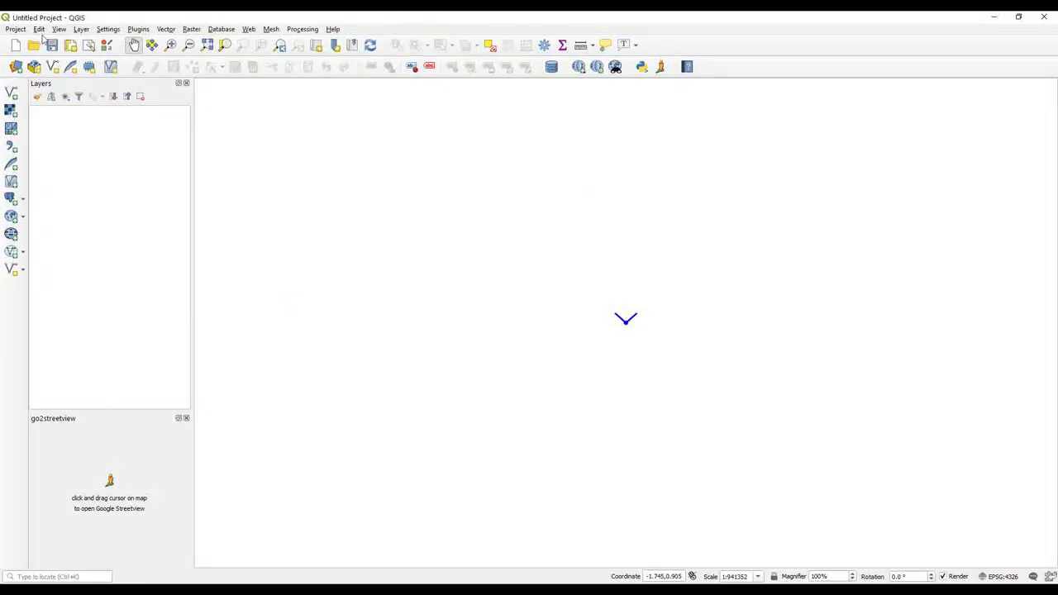
Close QGIS and start QGIS Desktop 3.12.1 again to apply the new interface language.
left_click(1043, 17)
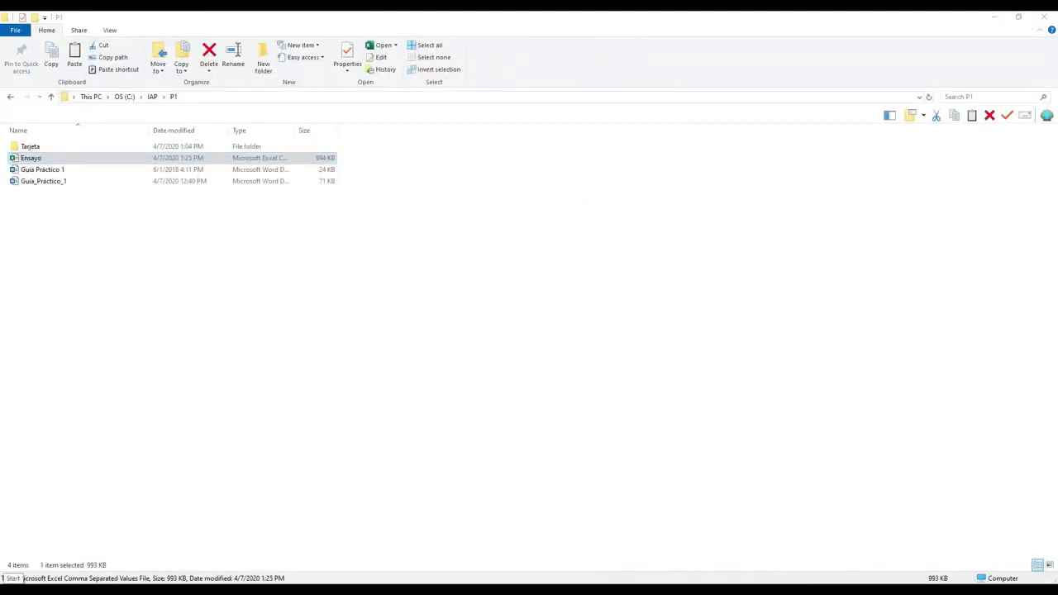
left_click(7, 578)
left_click(40, 547)
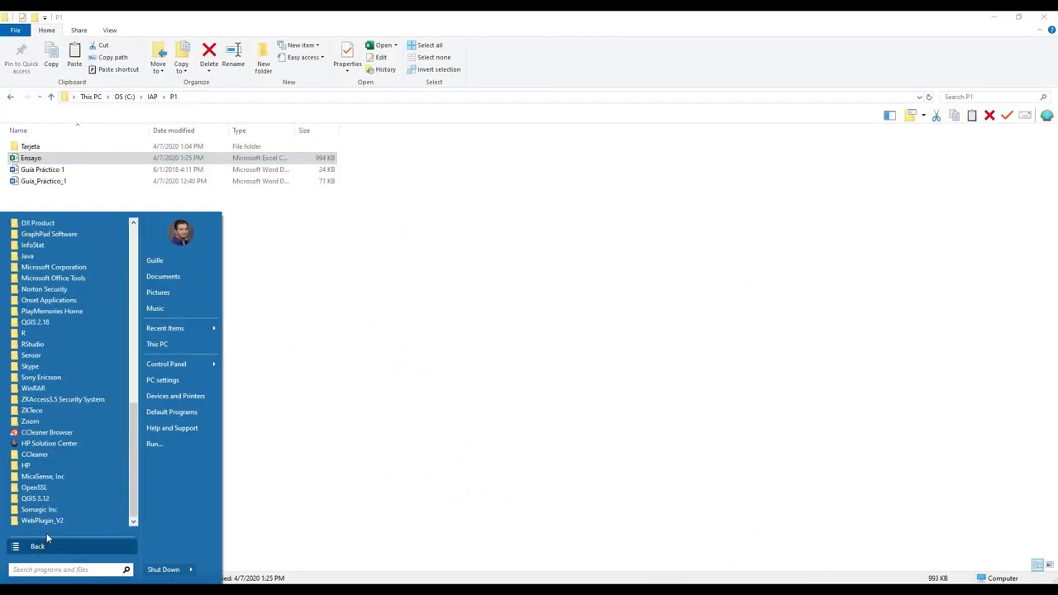
left_click(41, 498)
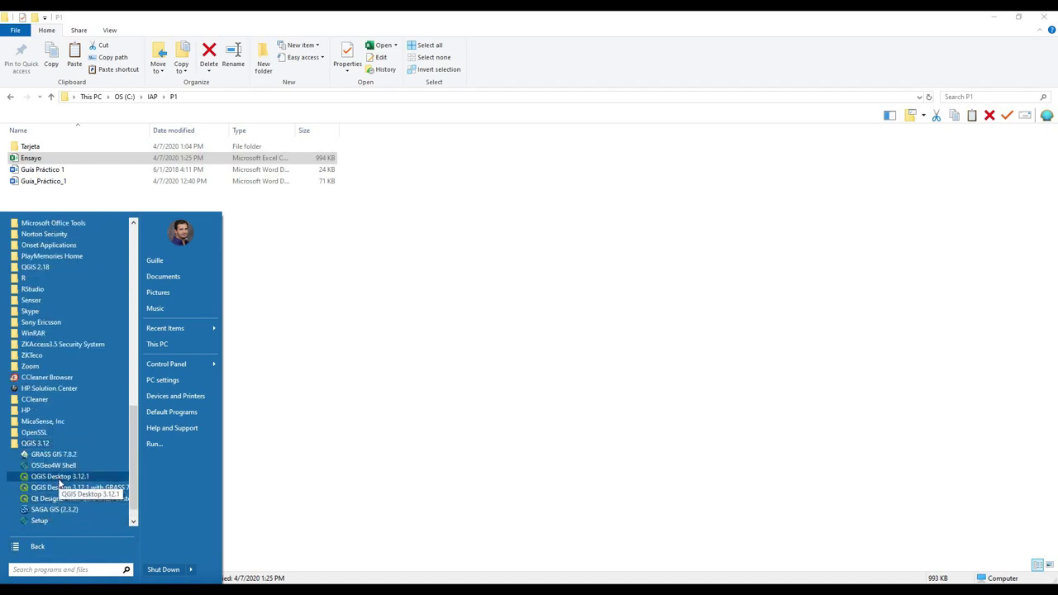
left_click(59, 483)
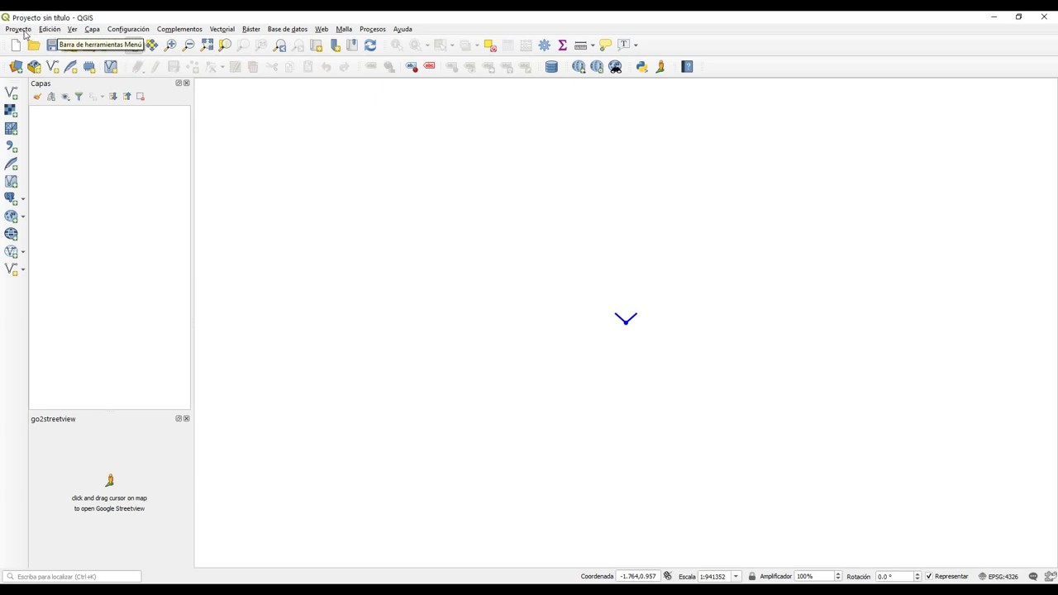
Configure the CRS options to ask for the CRS (Preguntar SRC) when a layer without one is created or loaded.
left_click(128, 30)
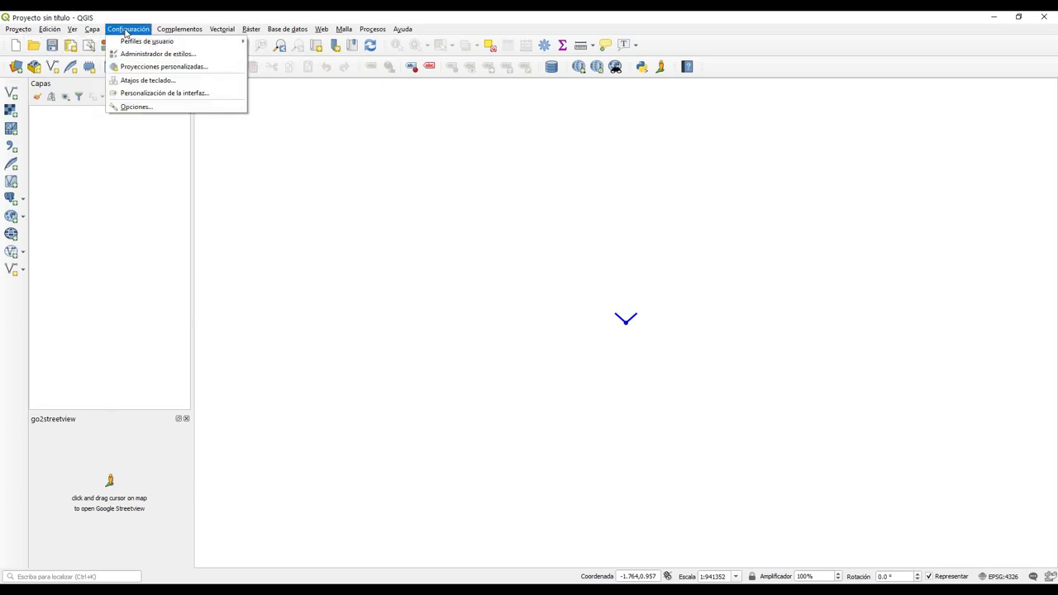
left_click(128, 108)
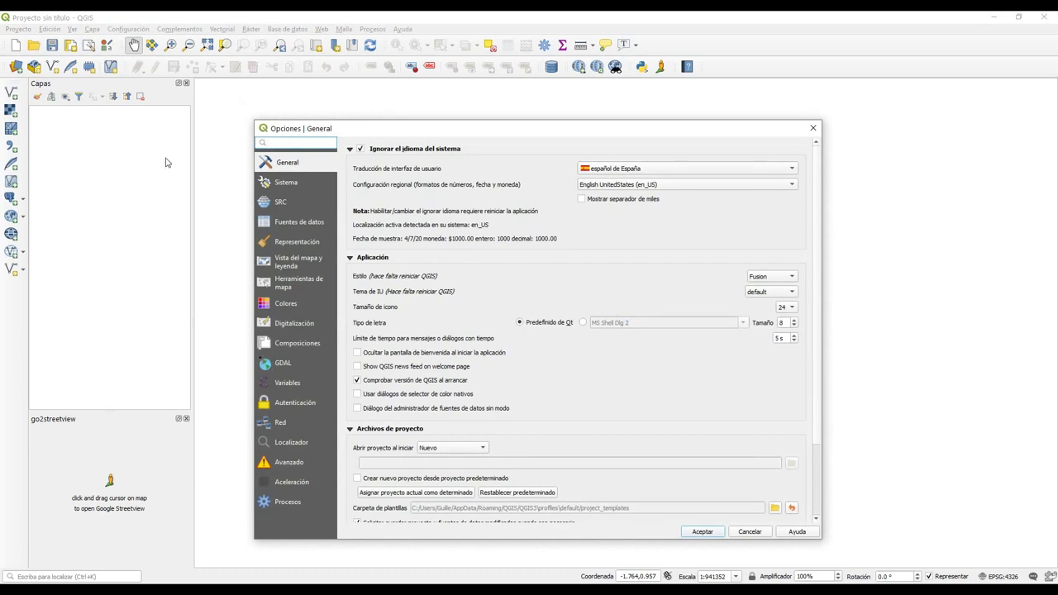
left_click(288, 205)
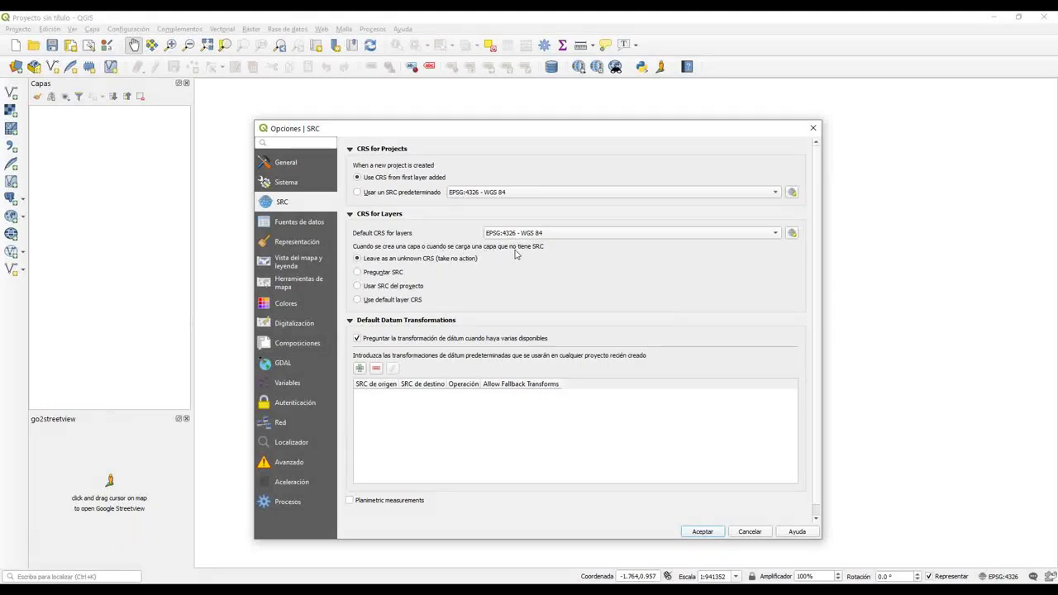
left_click(391, 276)
left_click(718, 533)
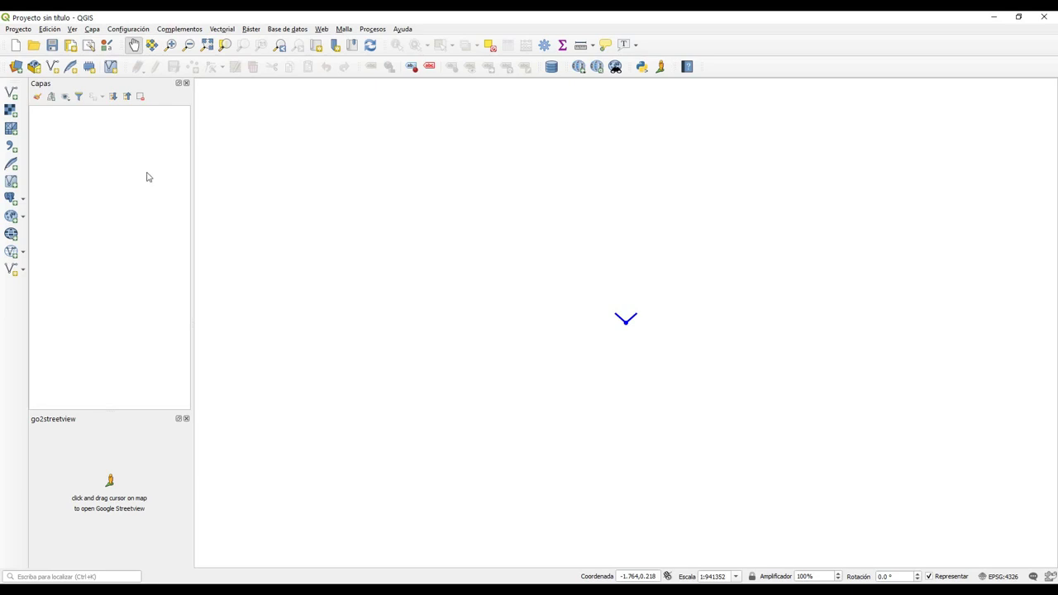
Open the data source manager for adding a delimited text layer (Texto delimitado).
left_click(88, 45)
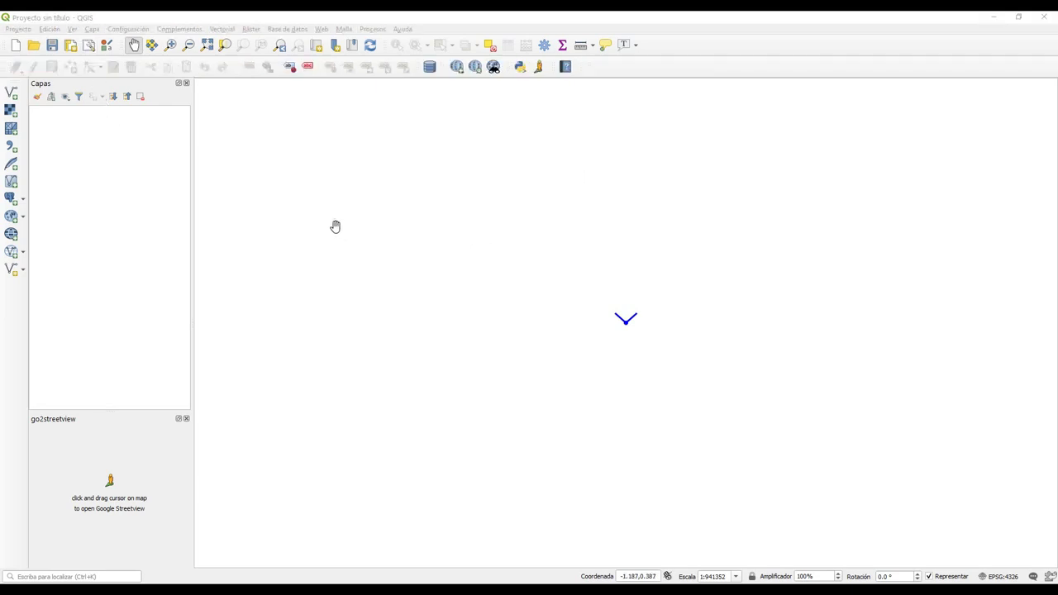
left_click(107, 14)
left_click(95, 32)
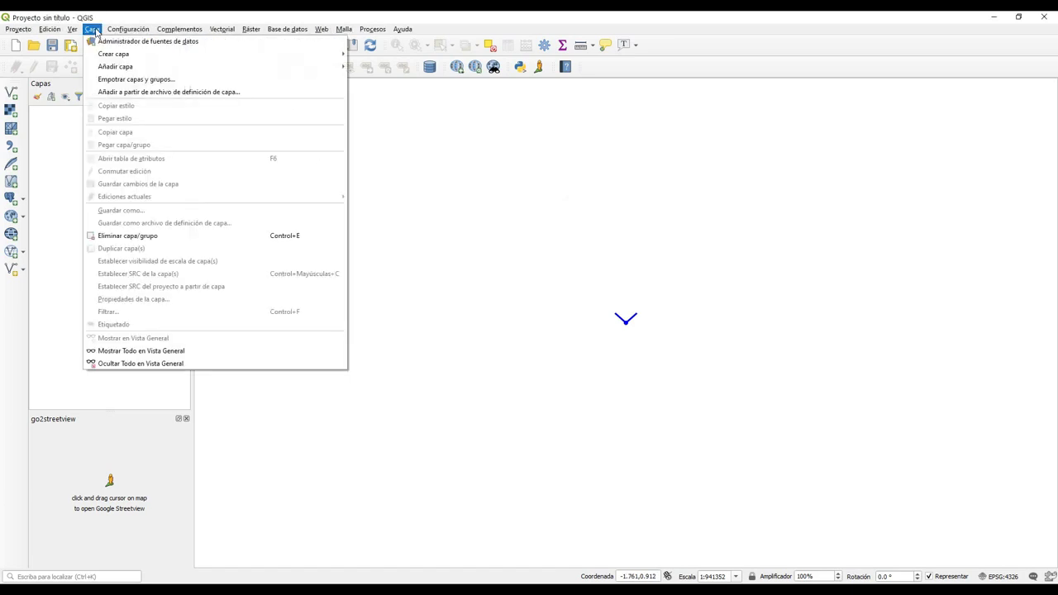
mouse_move(111, 68)
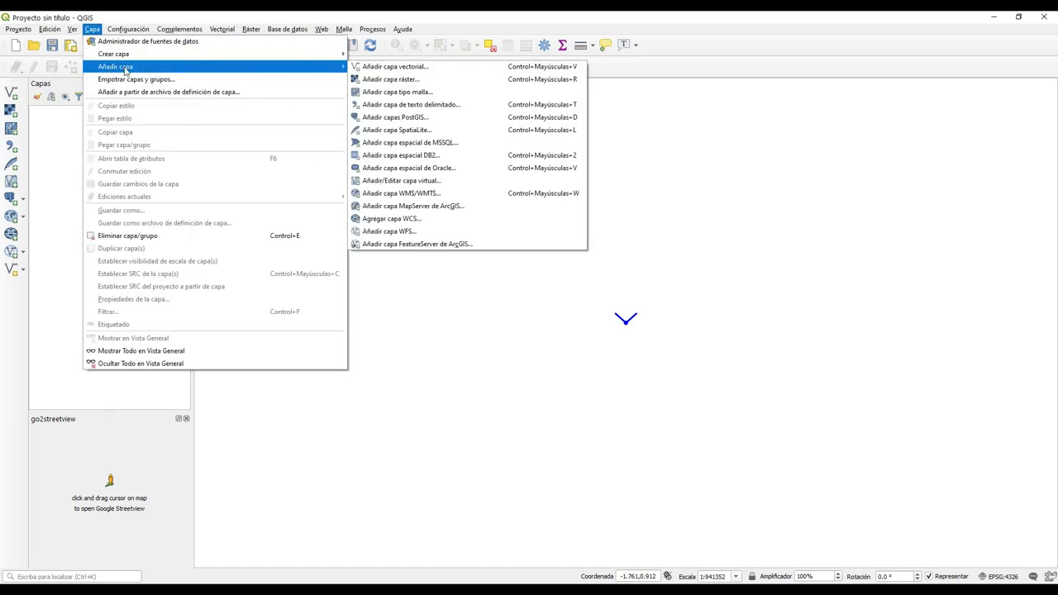
left_click(382, 105)
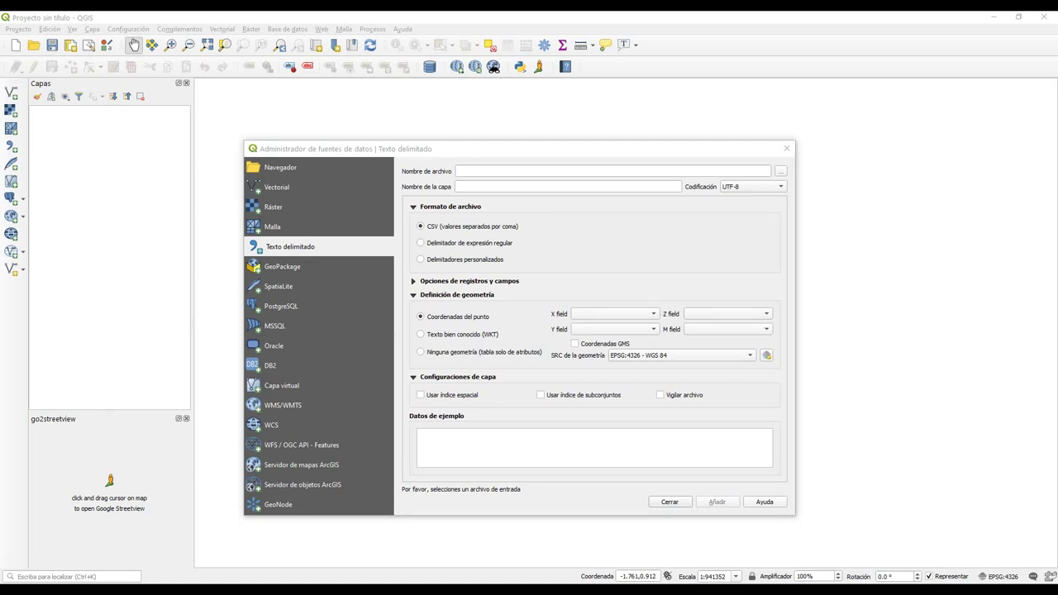
Load Ensayo.csv from C:\IAP\P1 as the delimited text source and choose EPSG:4326 - WGS 84 as its geometry CRS.
left_click(781, 175)
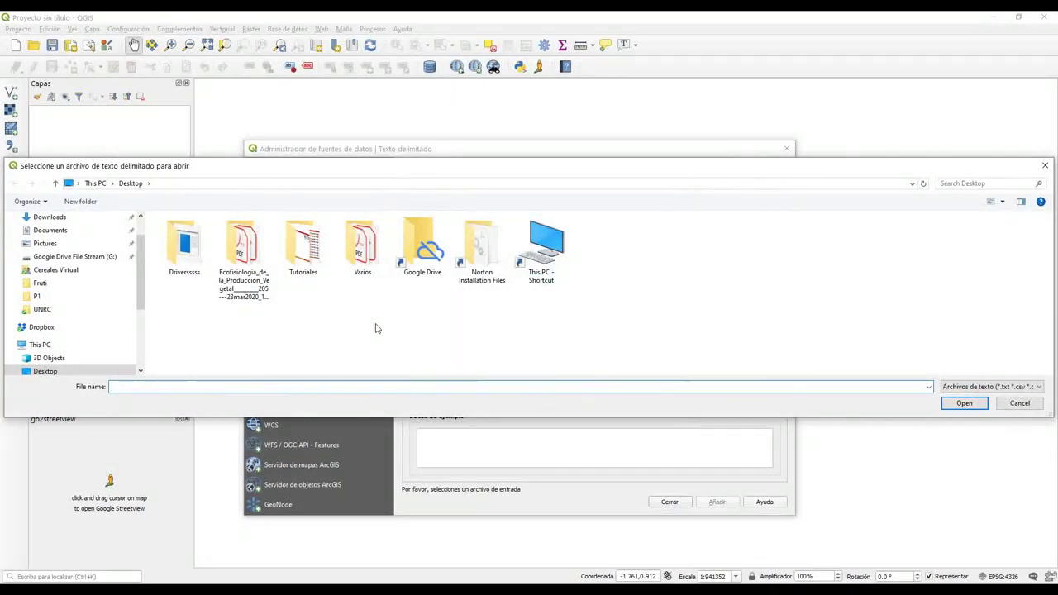
double_click(558, 242)
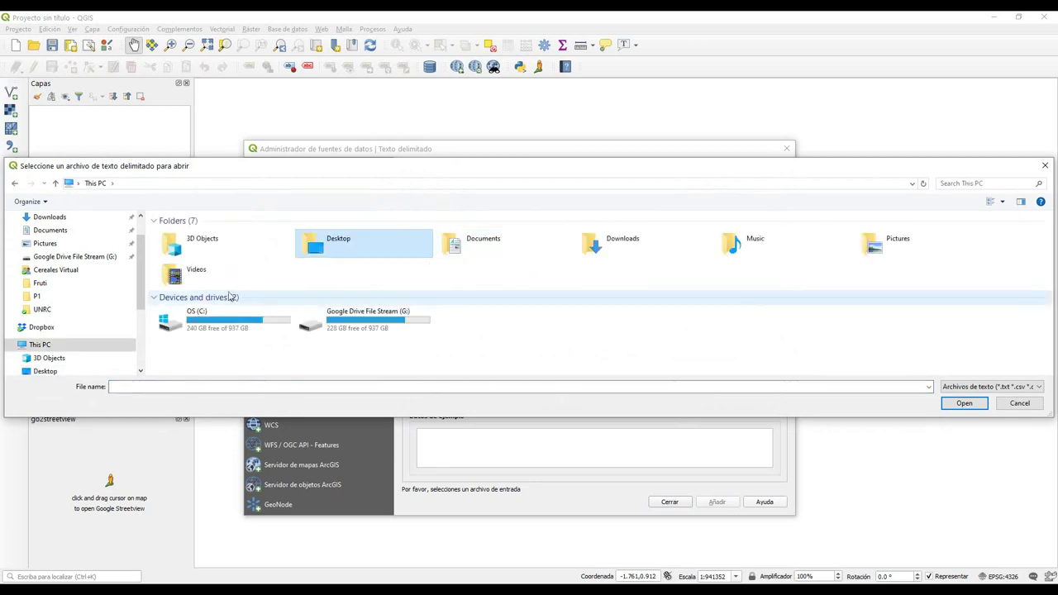
left_click(222, 328)
double_click(221, 328)
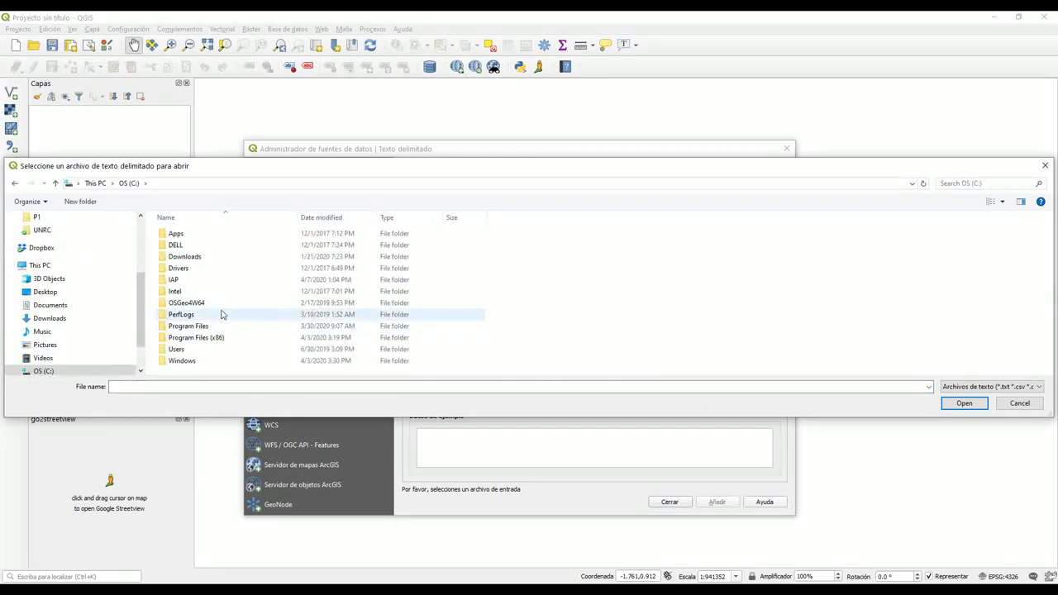
double_click(201, 283)
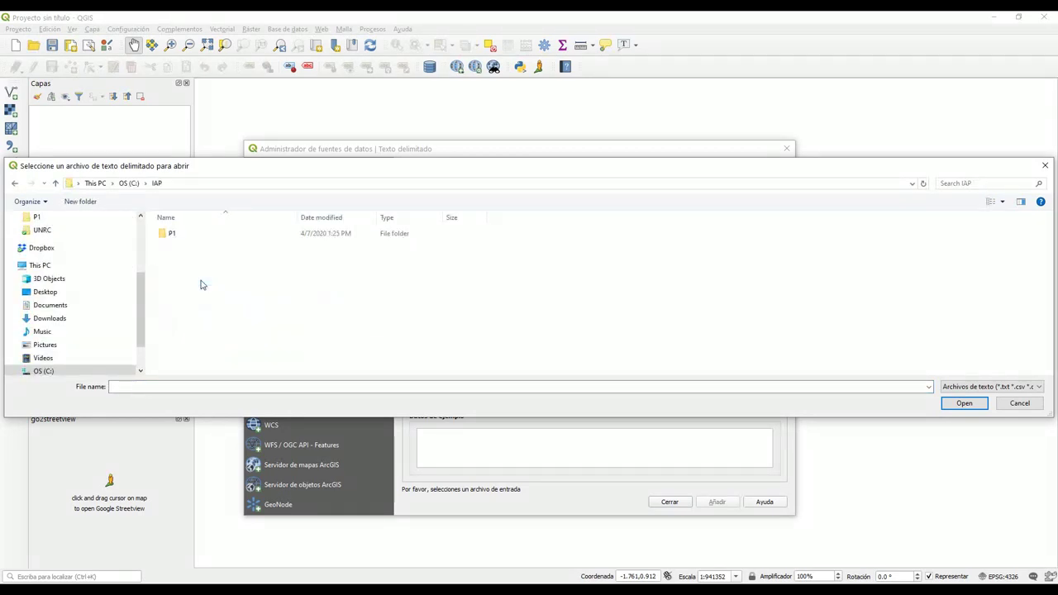
left_click(177, 239)
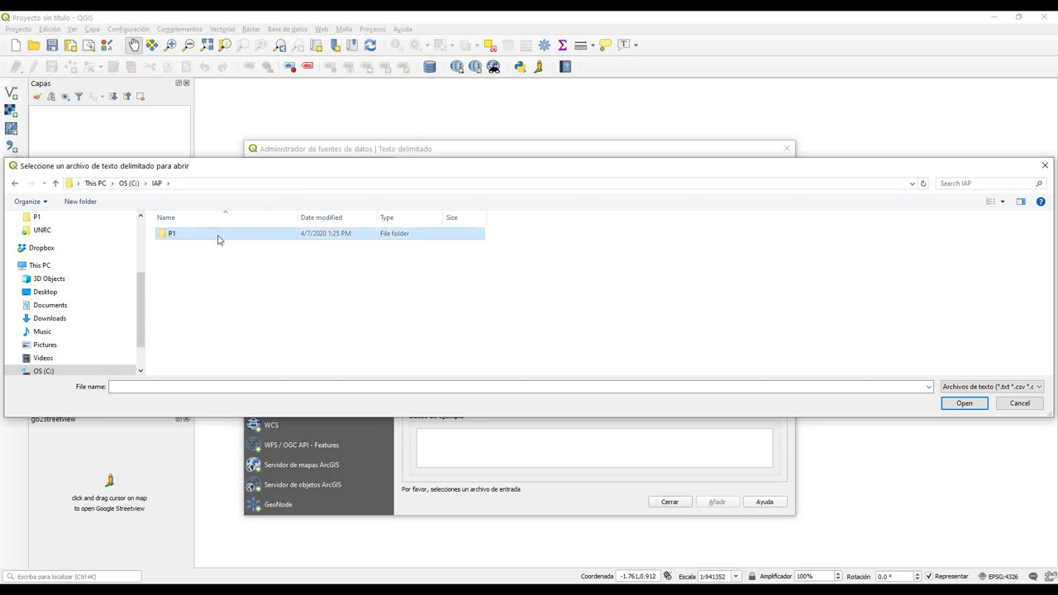
double_click(218, 240)
left_click(198, 247)
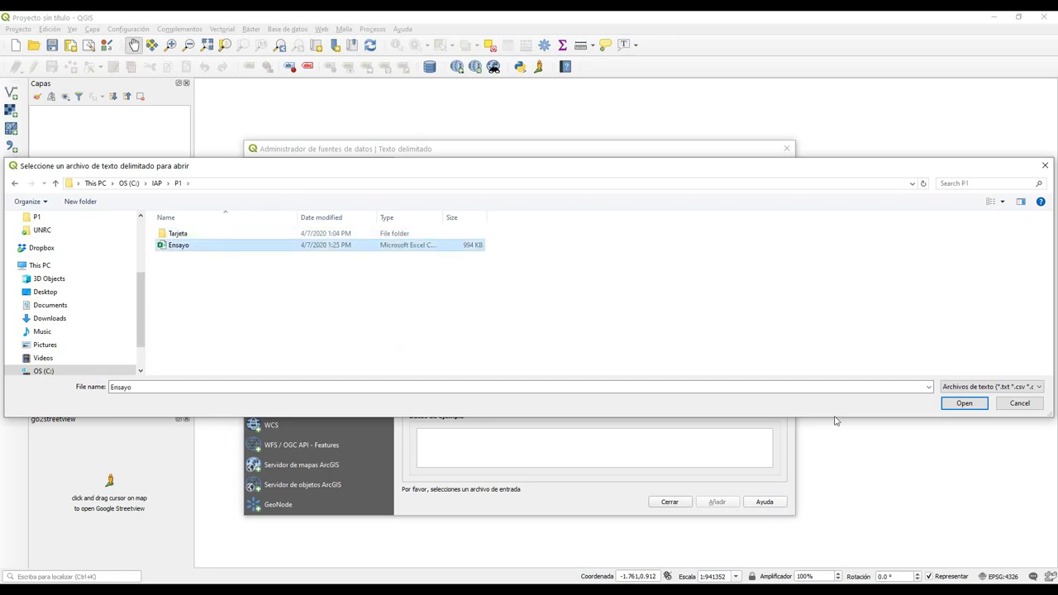
left_click(963, 405)
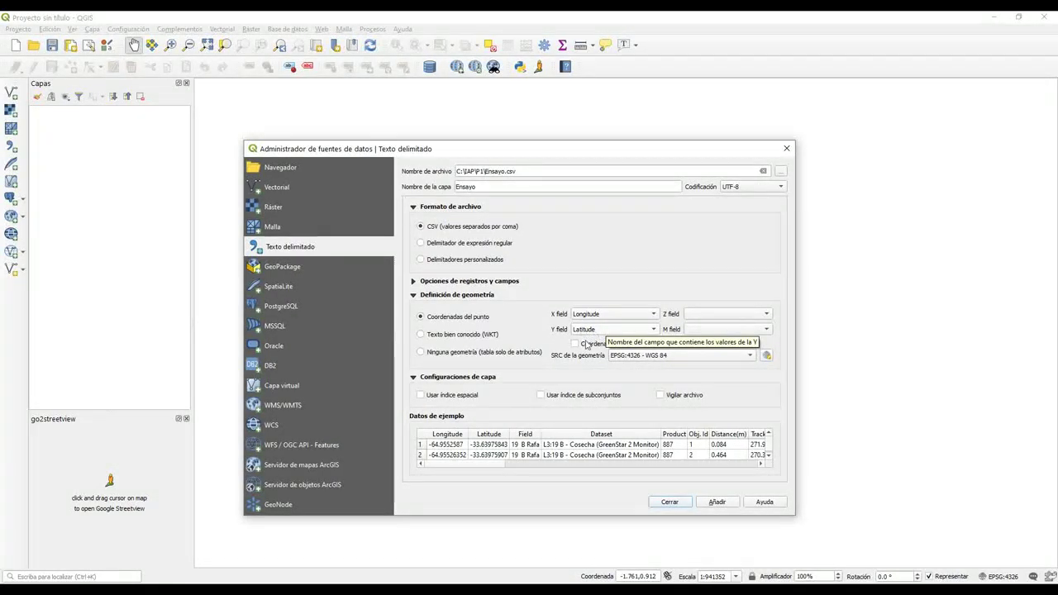
left_click(628, 358)
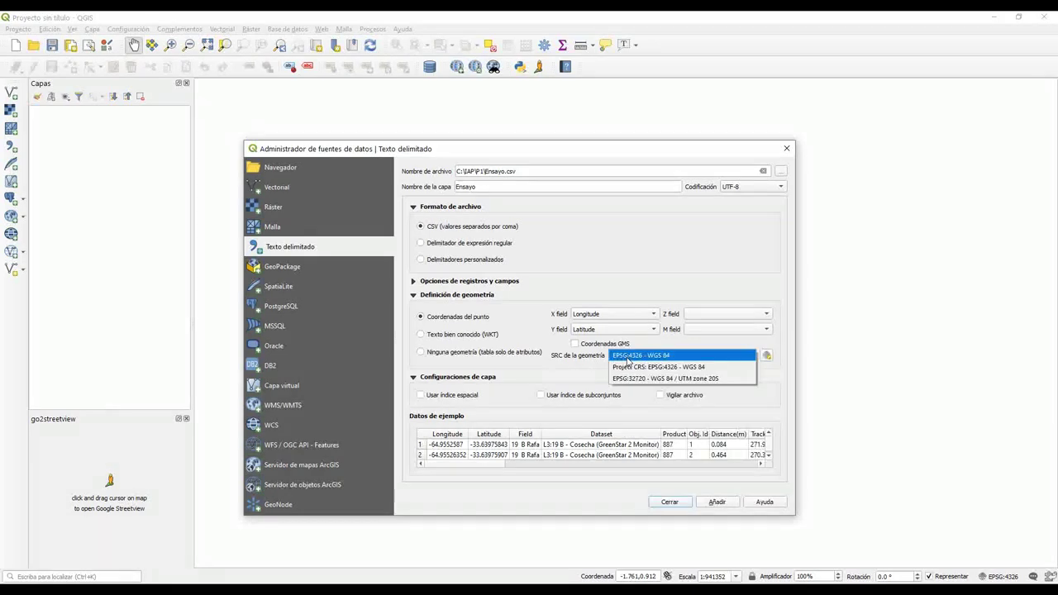
left_click(627, 362)
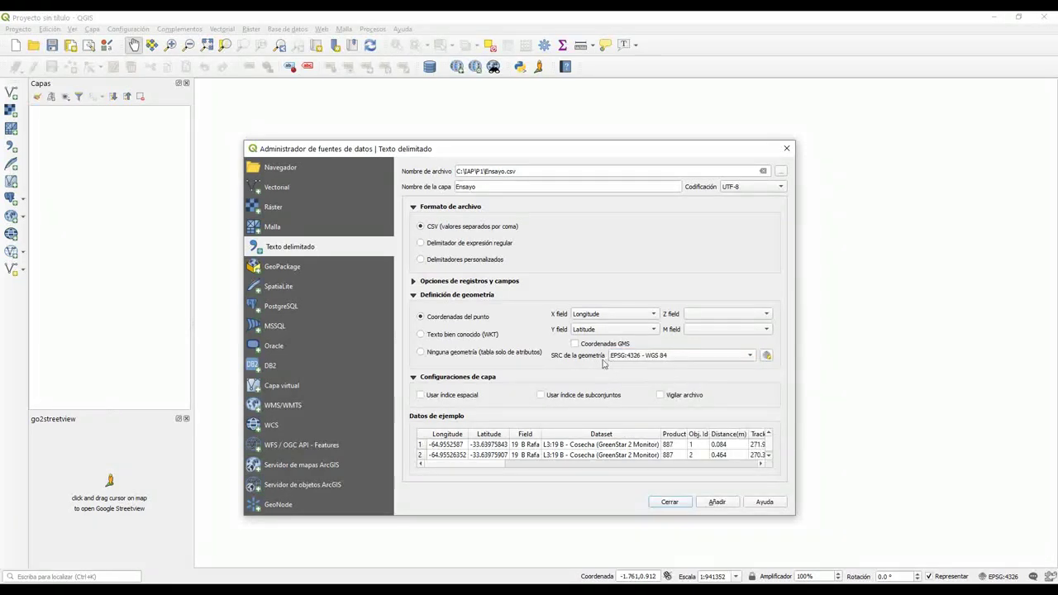
Choose WGS 84 (EPSG:4326) again as the geometry CRS, using the coordinate reference system selector.
left_click(644, 362)
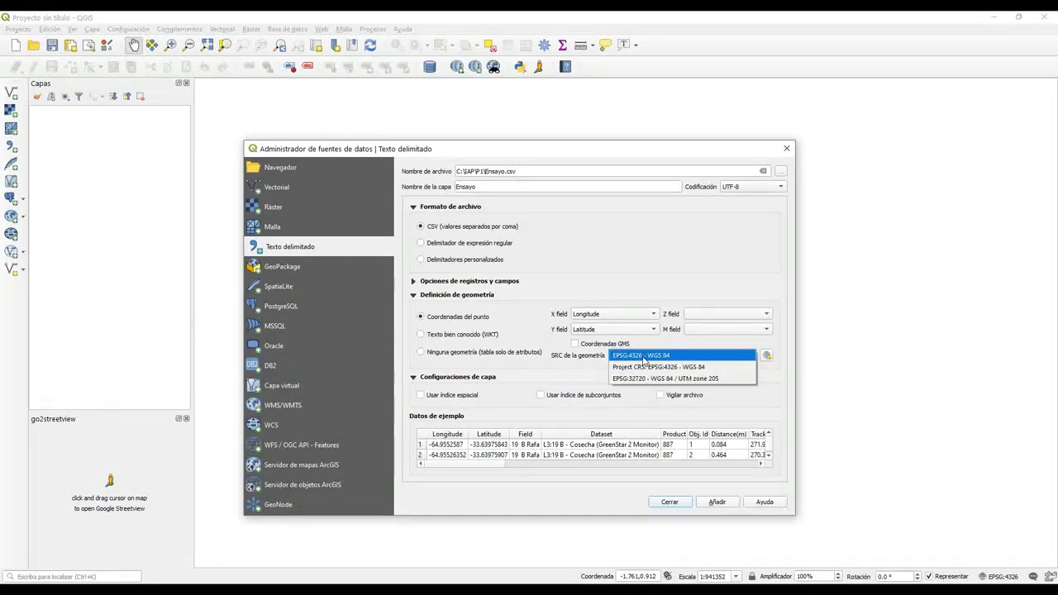
left_click(645, 359)
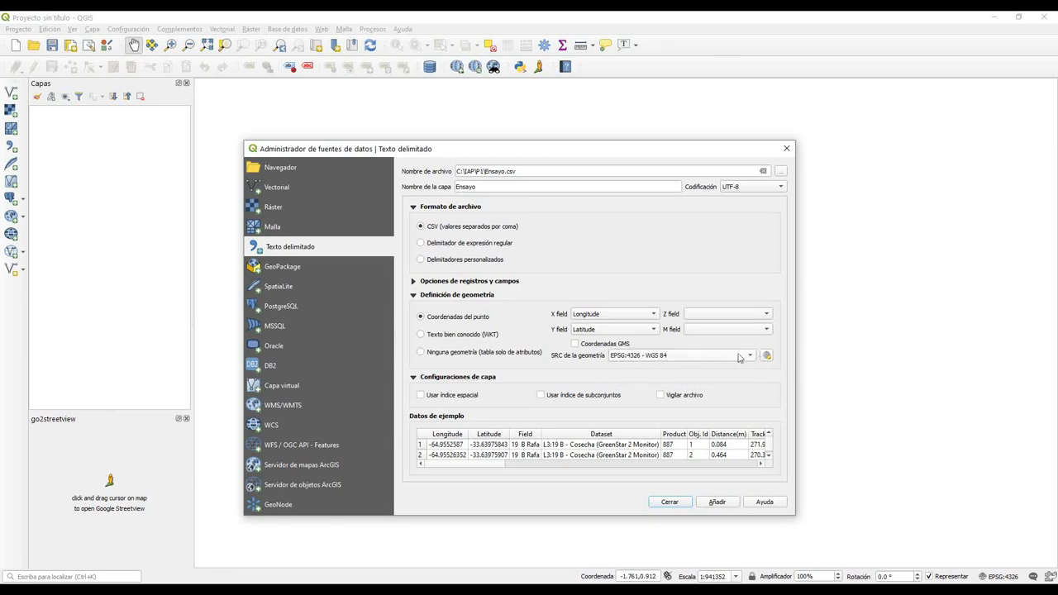
left_click(767, 357)
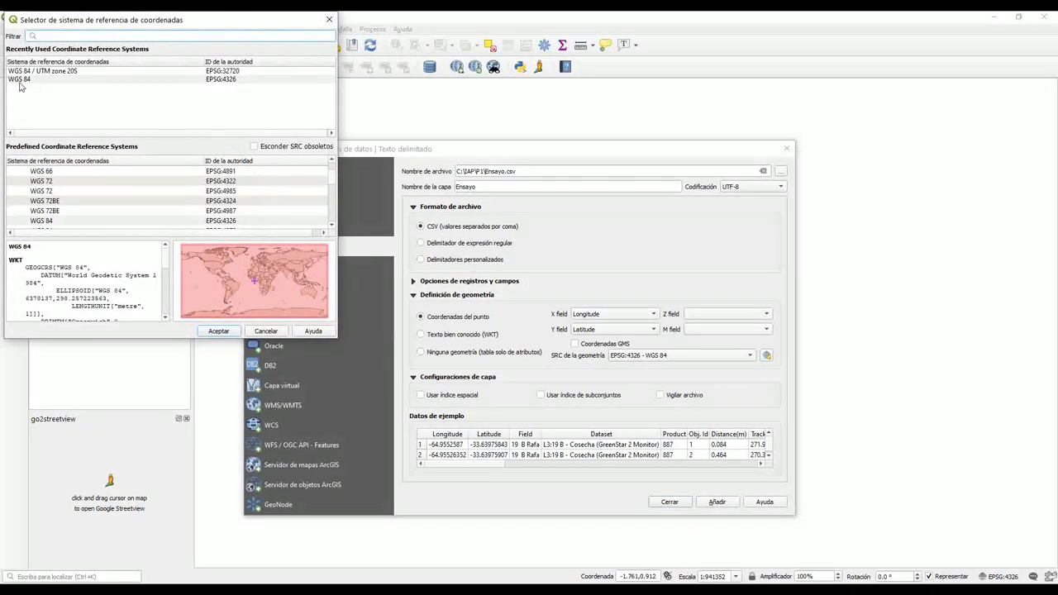
left_click(25, 80)
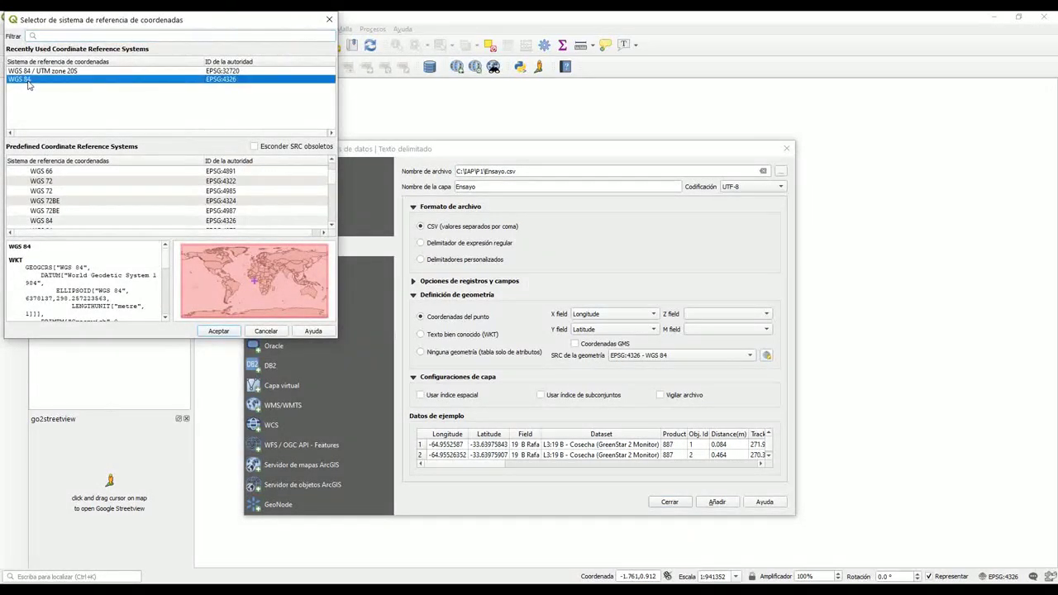
left_click(218, 331)
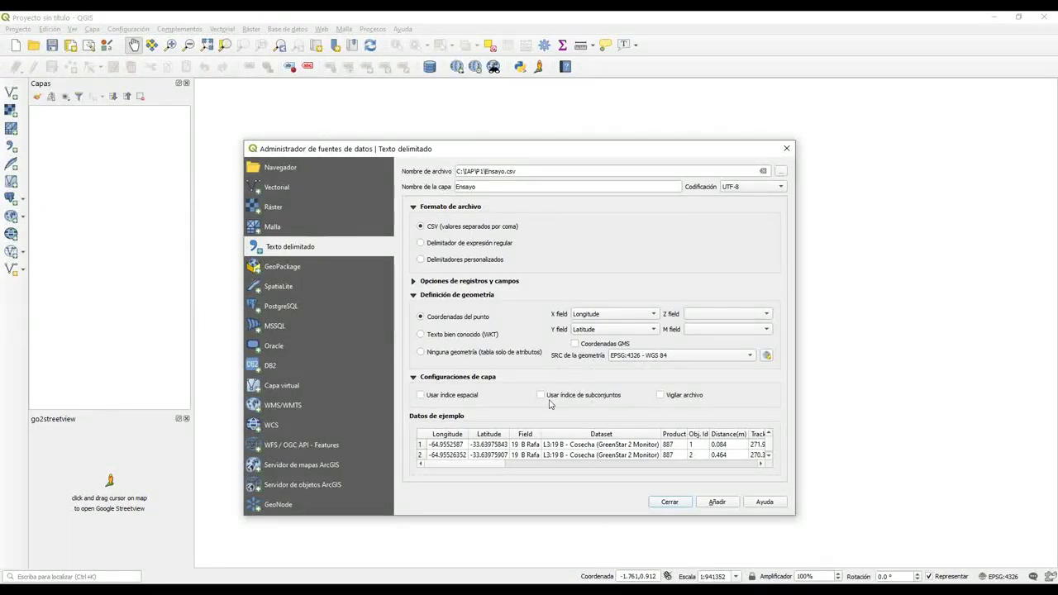
Add the Ensayo delimited text points to the map as a layer and close the data source manager.
scroll(452, 440, "down", 1)
scroll(452, 440, "up", 1)
left_click(721, 506)
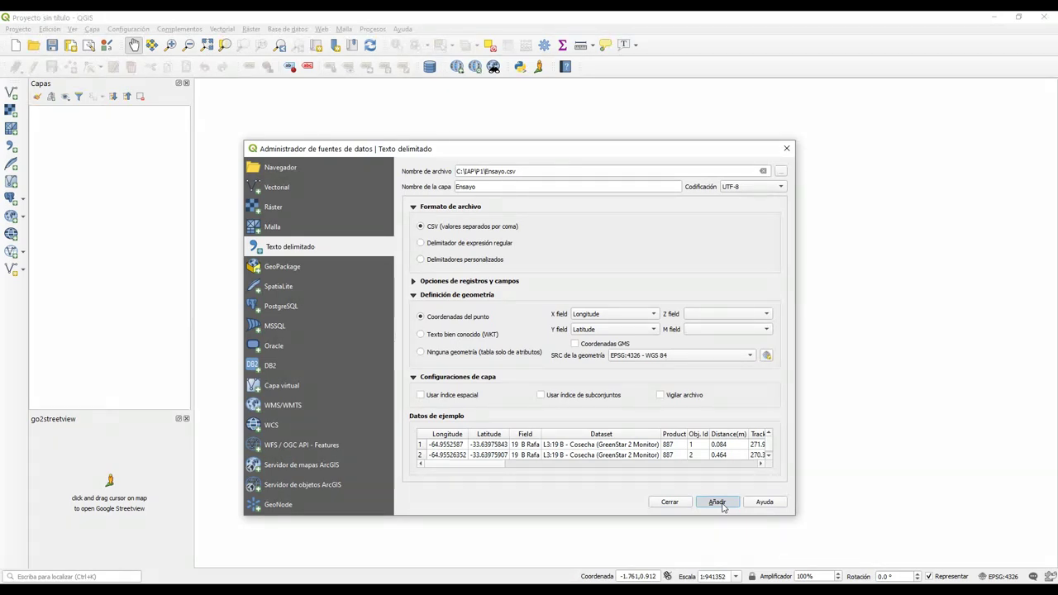
left_click(722, 507)
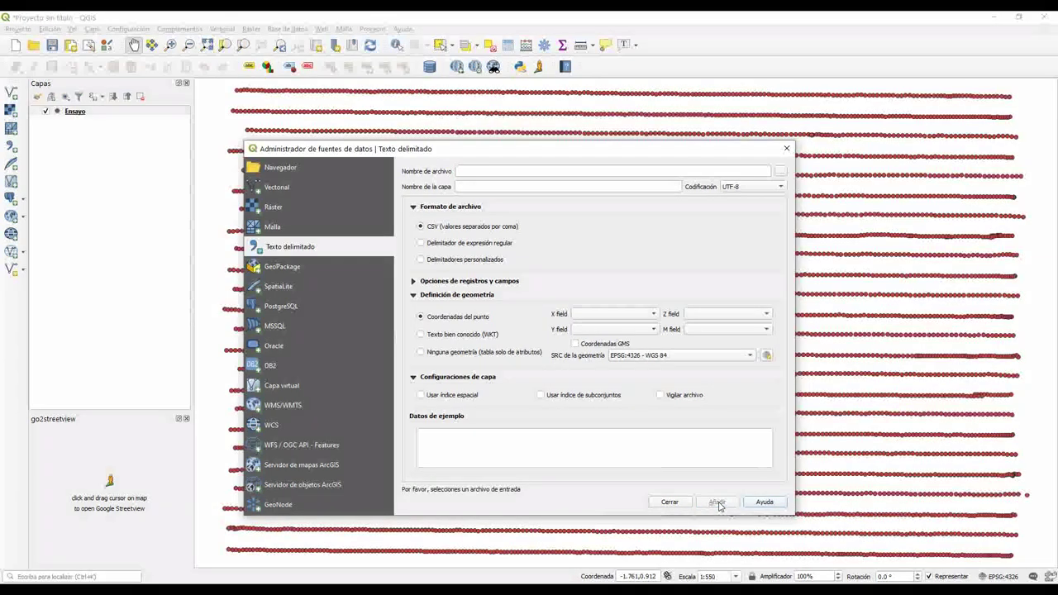
left_click(670, 502)
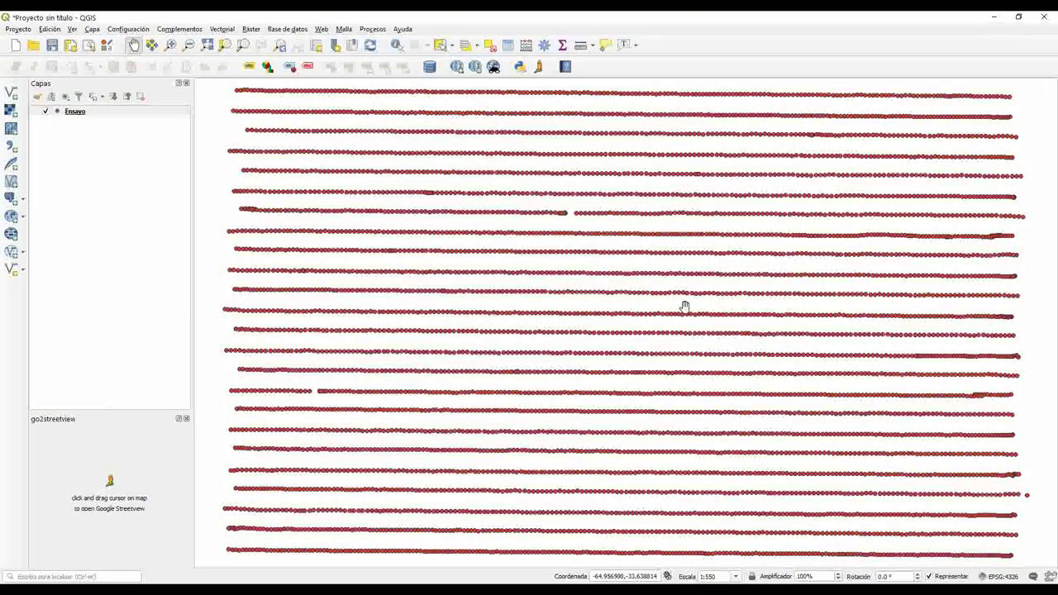
scroll(679, 308, "down", 1)
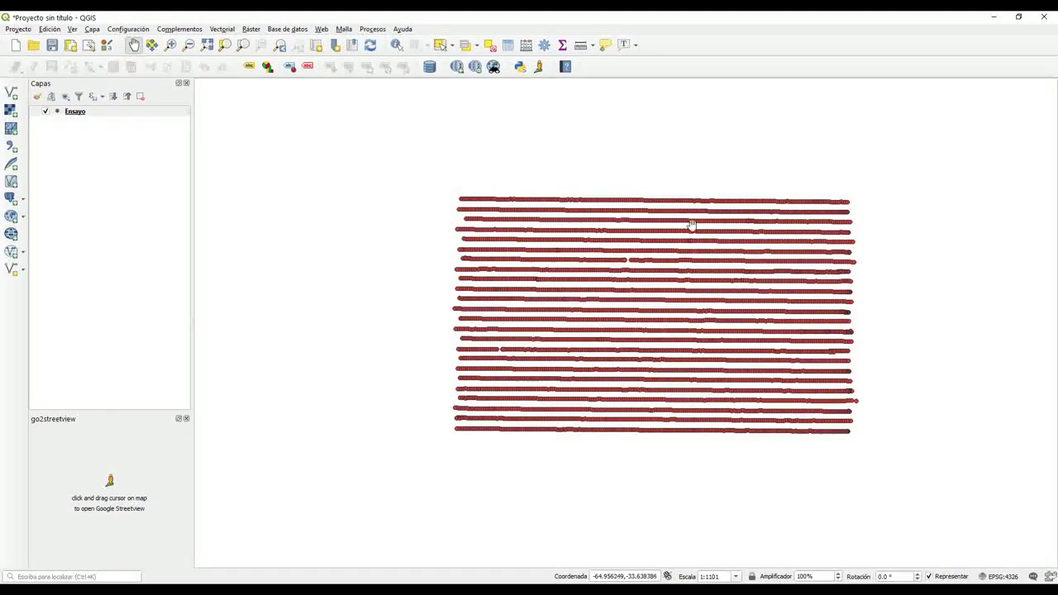
Start exporting all features of the Ensayo layer with ESRI shapefile (Archivo shape de ESRI) as the format.
left_click(95, 116)
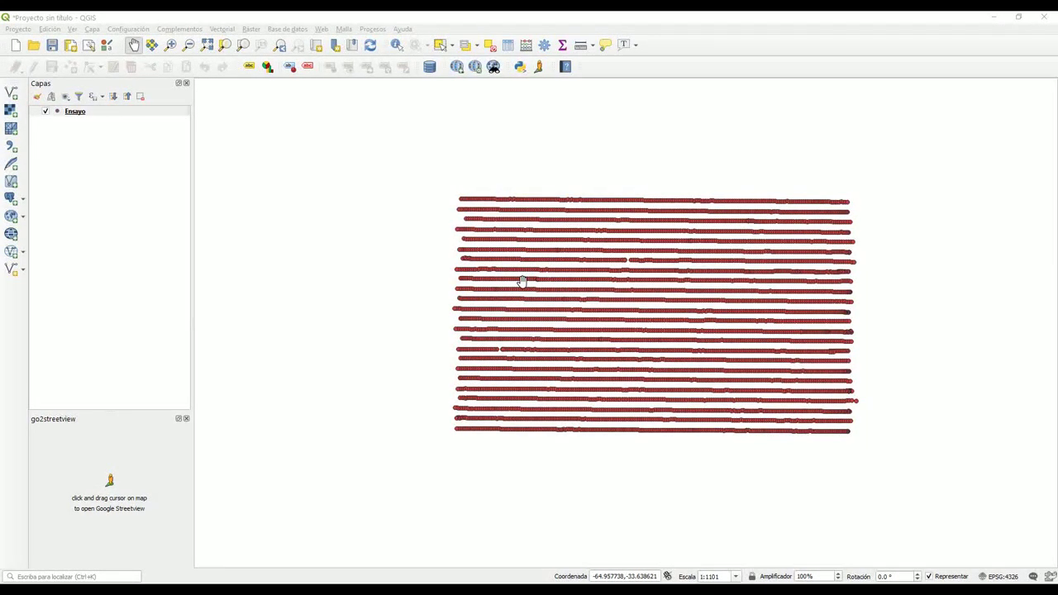
left_click(123, 114)
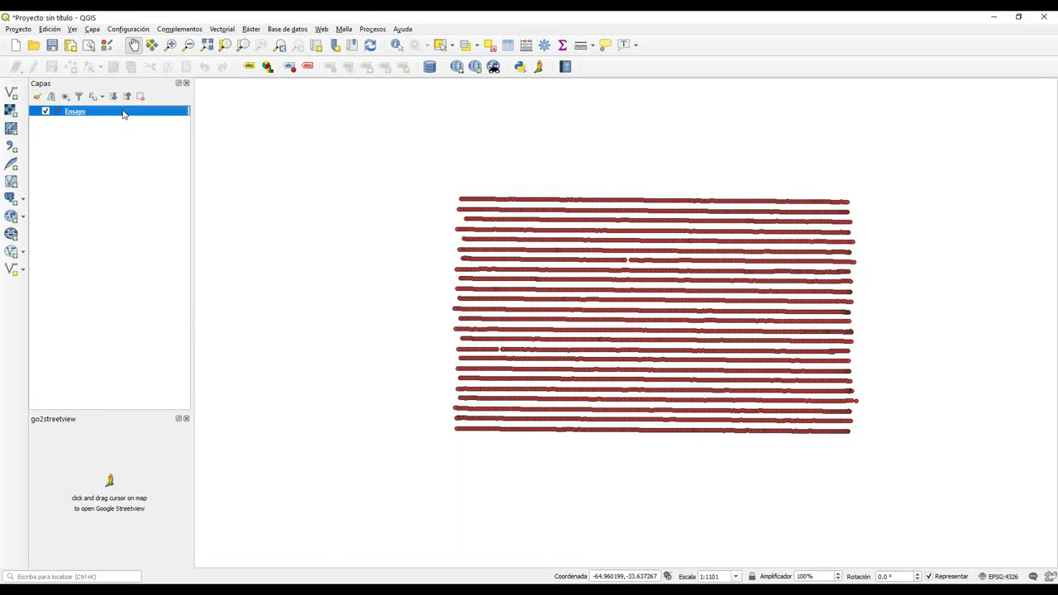
right_click(123, 113)
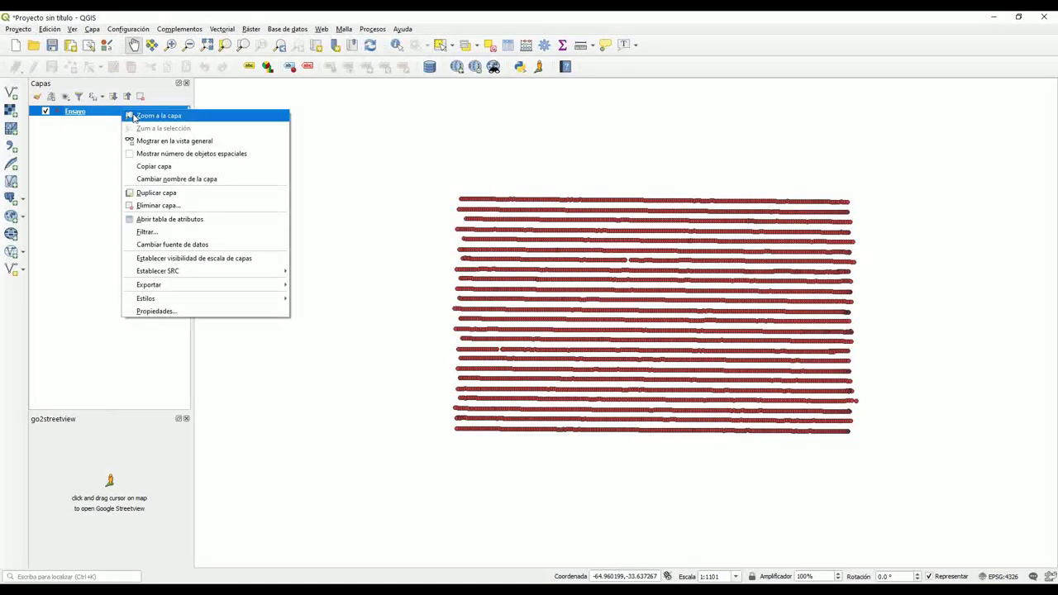
mouse_move(192, 284)
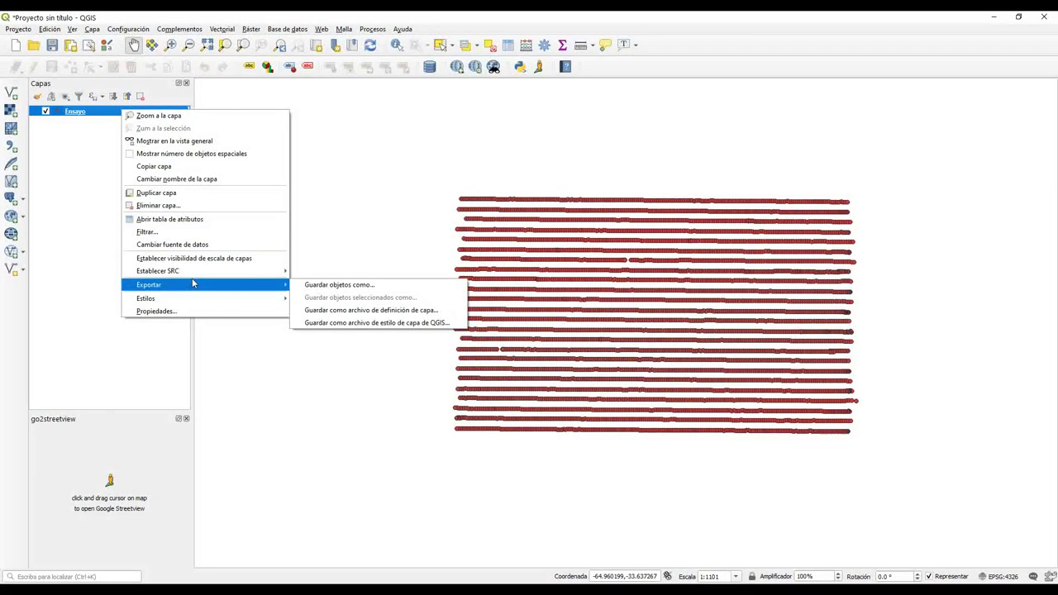
left_click(323, 287)
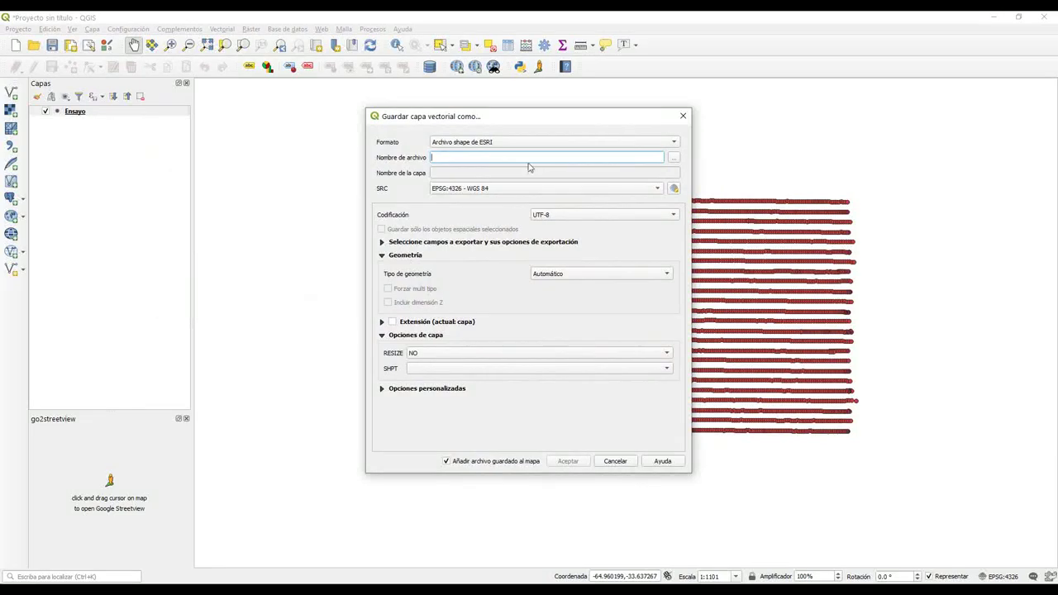
left_click(462, 145)
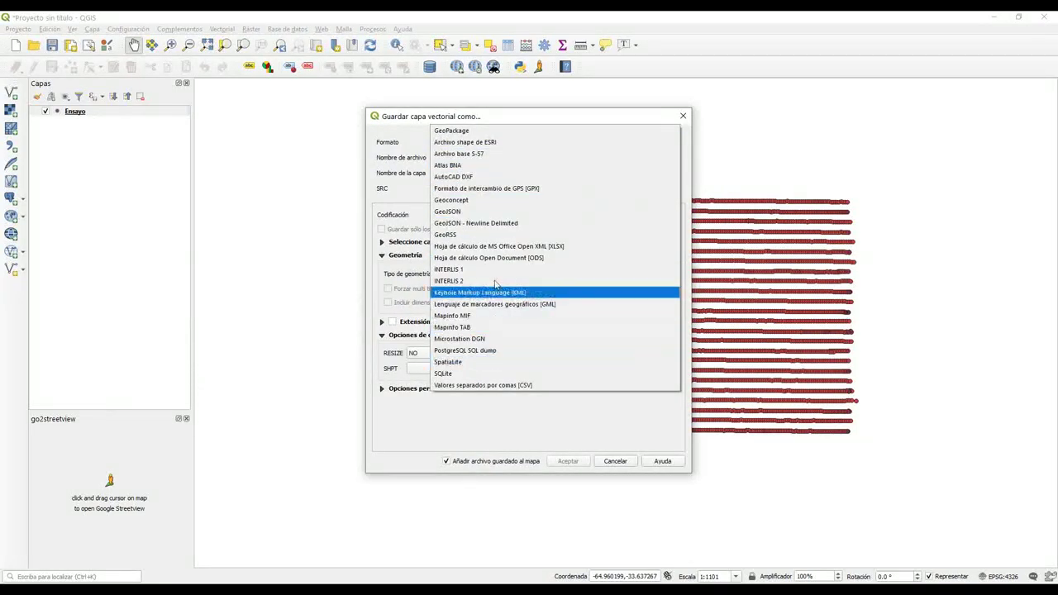
left_click(496, 146)
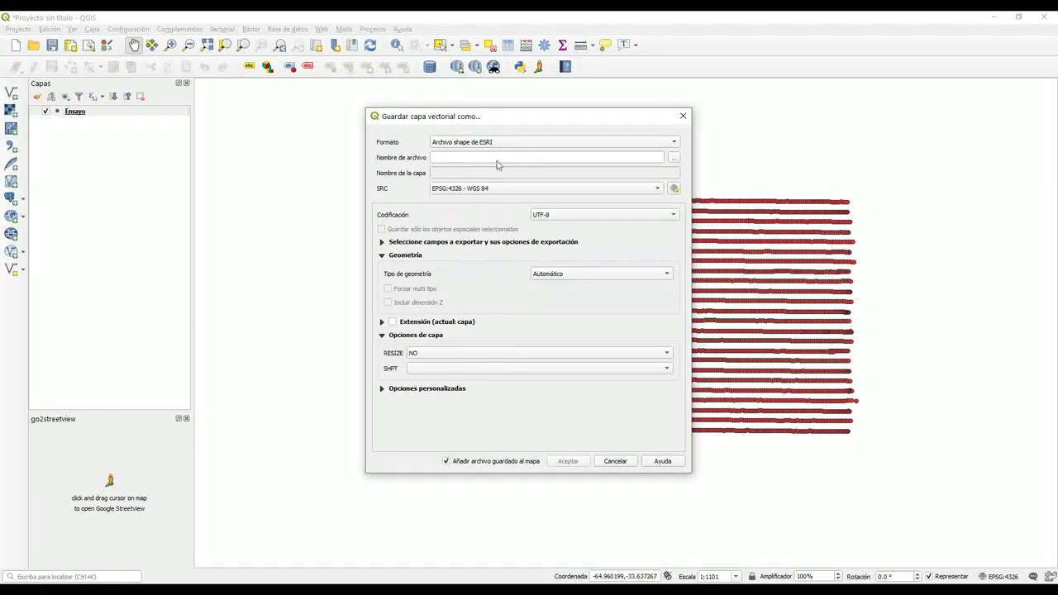
Set the export's output file to Ensayo_ND_2017.shp in the folder C:\IAP\P1.
left_click(673, 159)
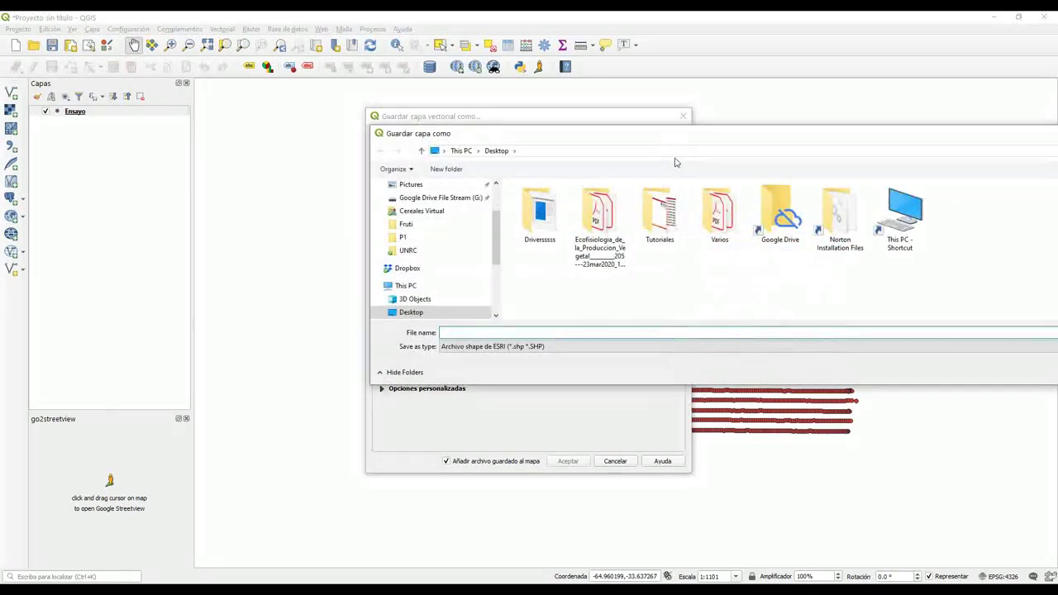
double_click(538, 211)
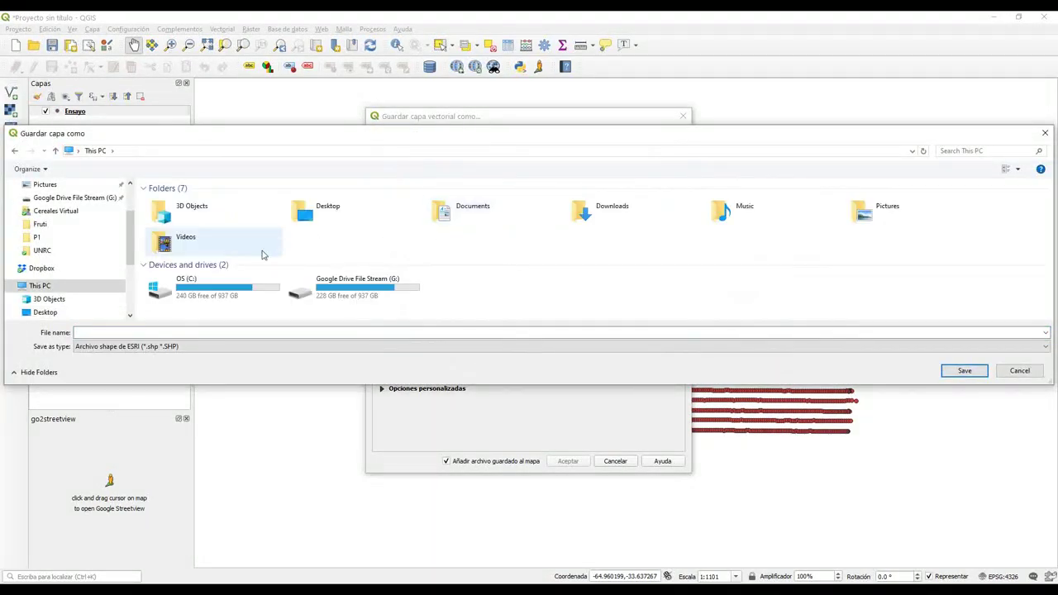
left_click(211, 295)
double_click(211, 296)
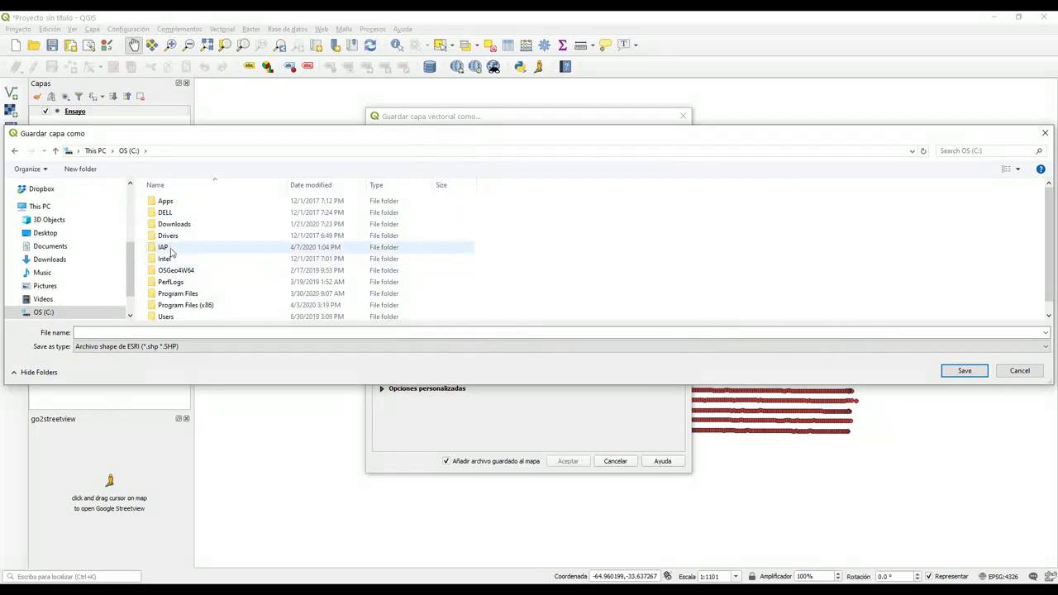
double_click(171, 249)
double_click(160, 203)
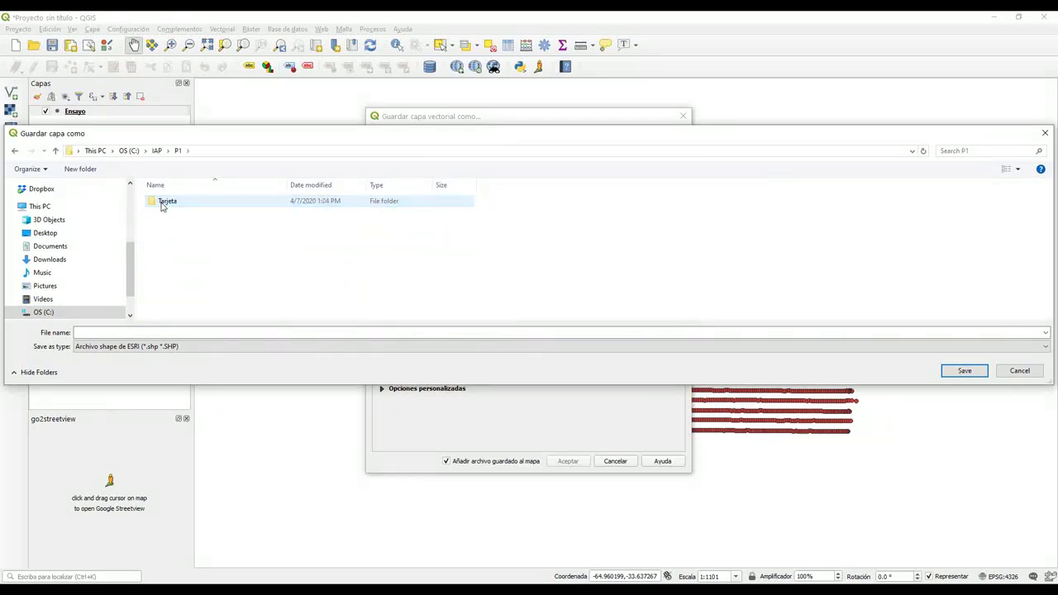
left_click(143, 332)
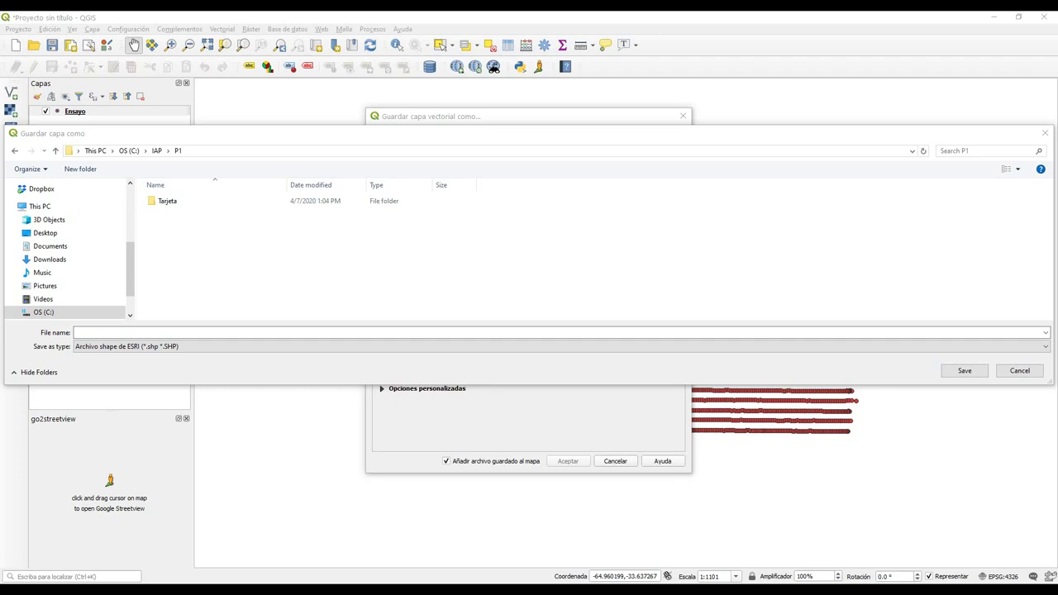
left_click(250, 332)
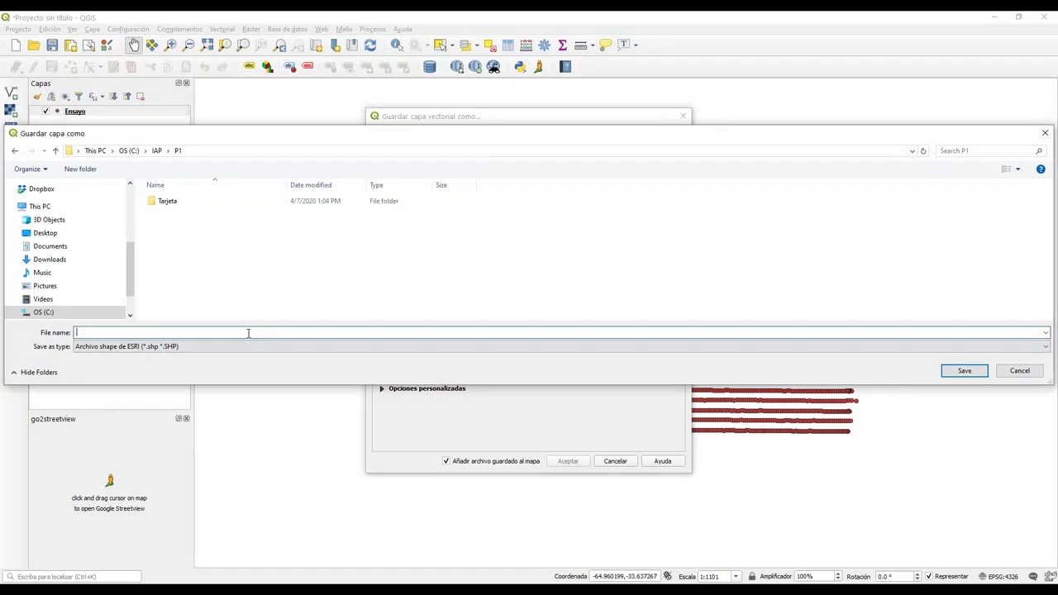
right_click(248, 336)
left_click(274, 380)
left_click(962, 372)
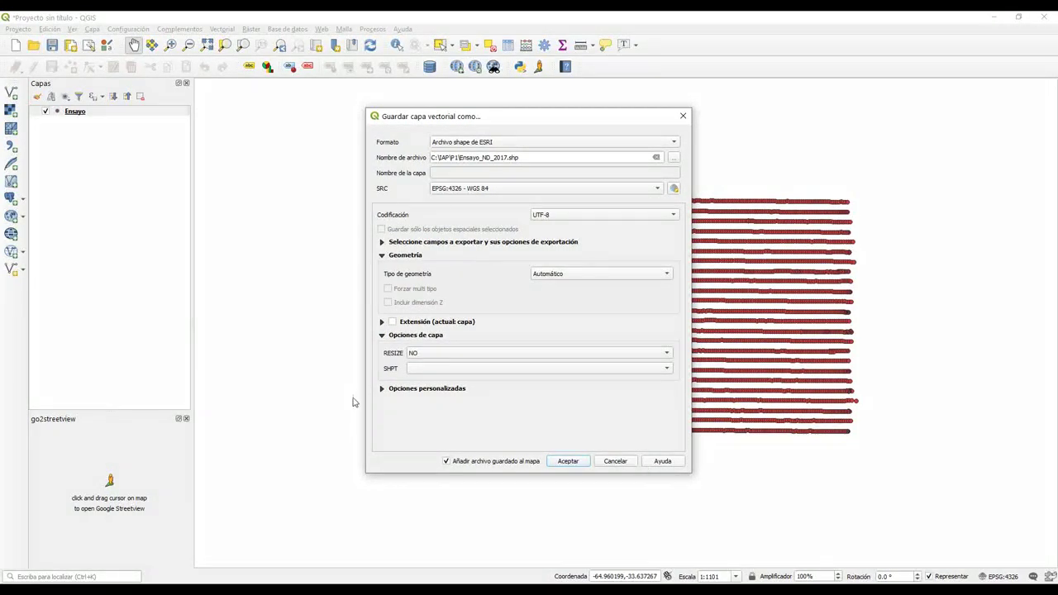
Keep EPSG:4326 - WGS 84 as the output CRS and export the shapefile, adding it to the map.
left_click(466, 193)
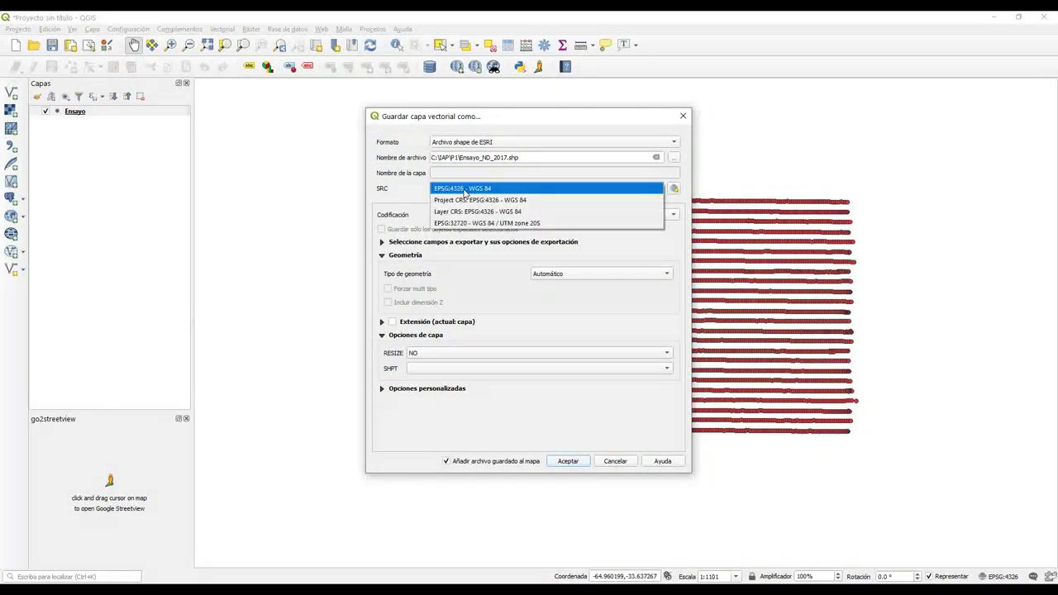
left_click(476, 188)
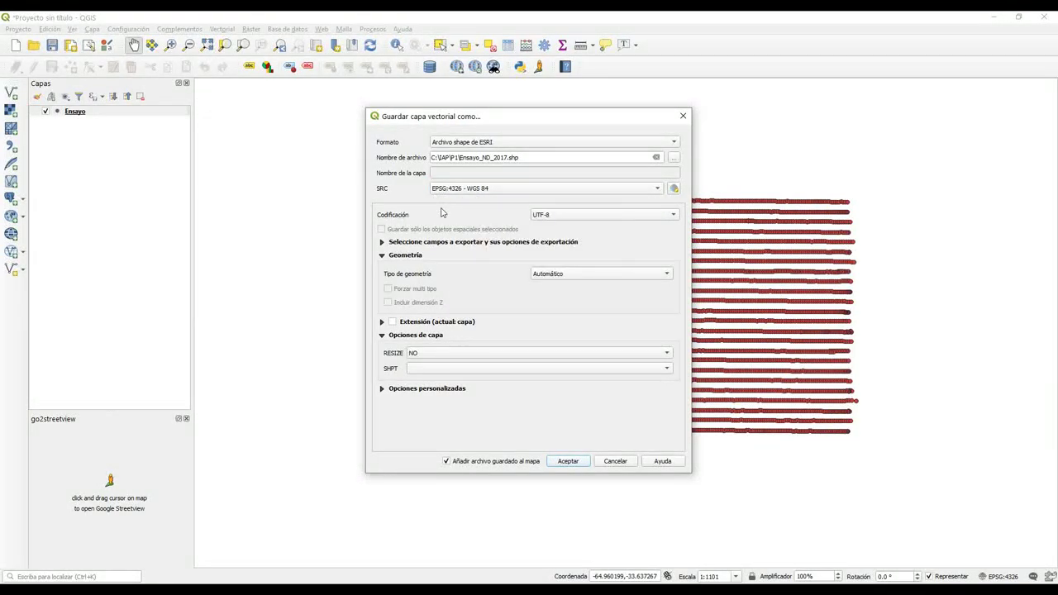
left_click(569, 462)
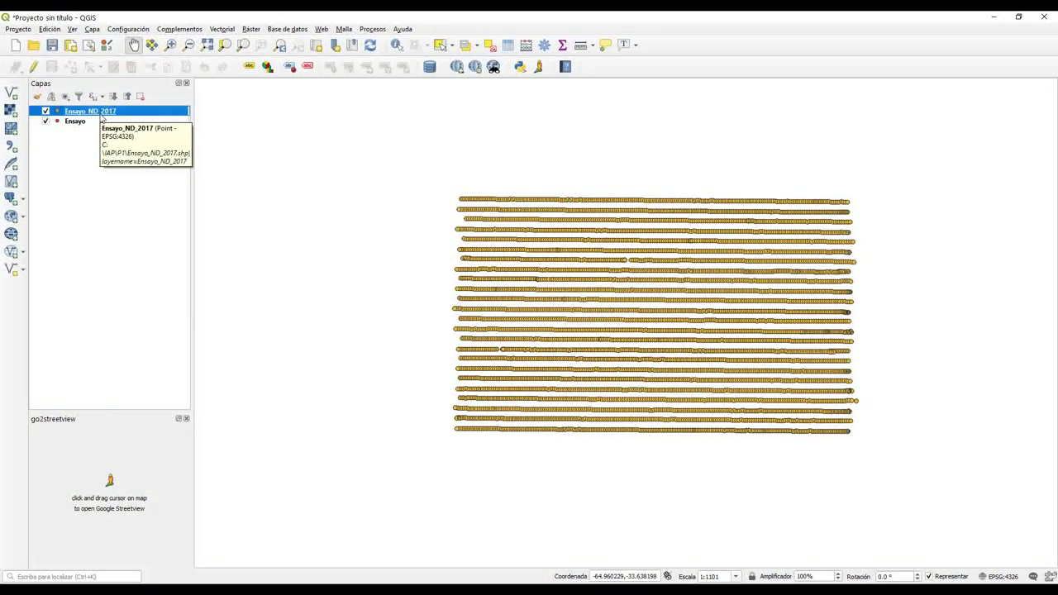
Remove the original Ensayo text layer from the project.
left_click(80, 124)
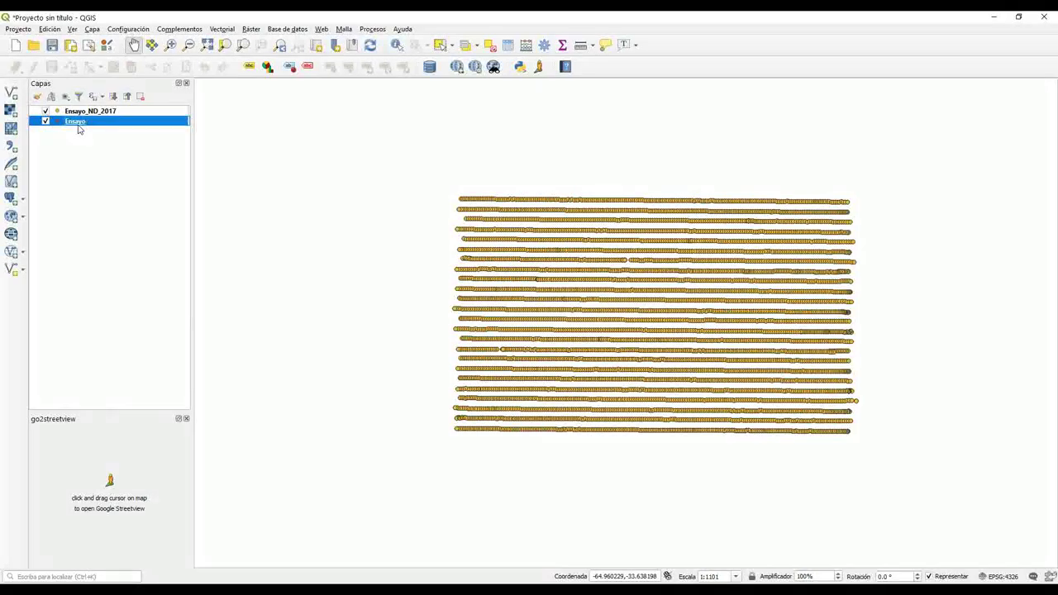
right_click(79, 124)
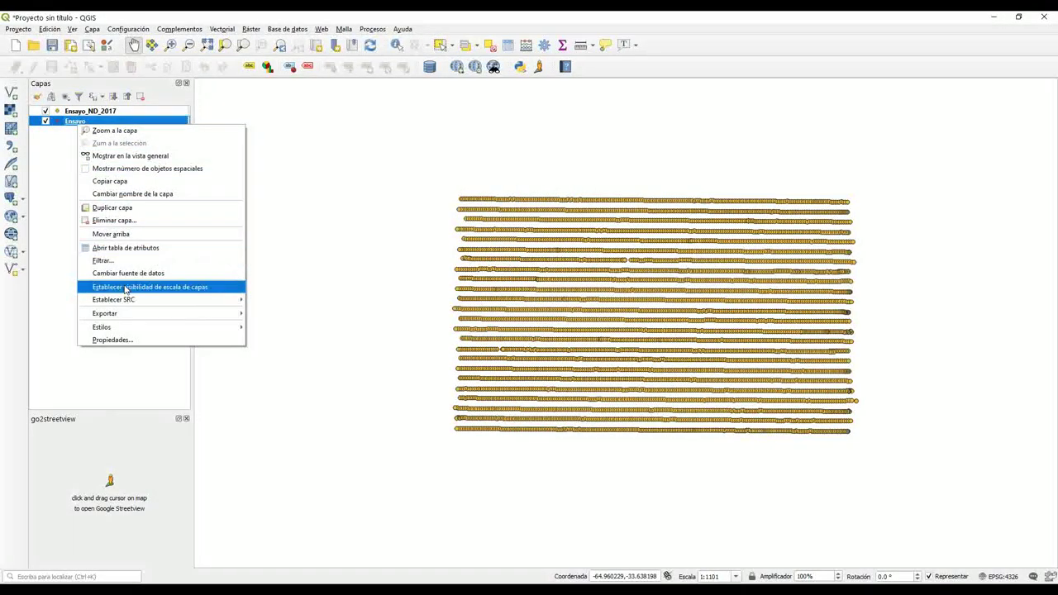
left_click(125, 220)
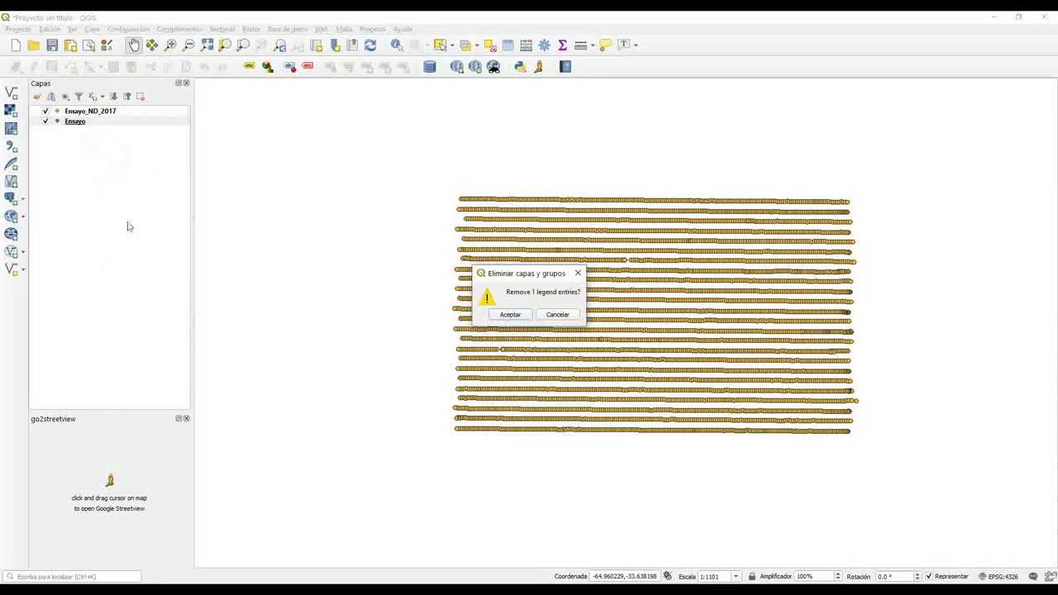
left_click(511, 316)
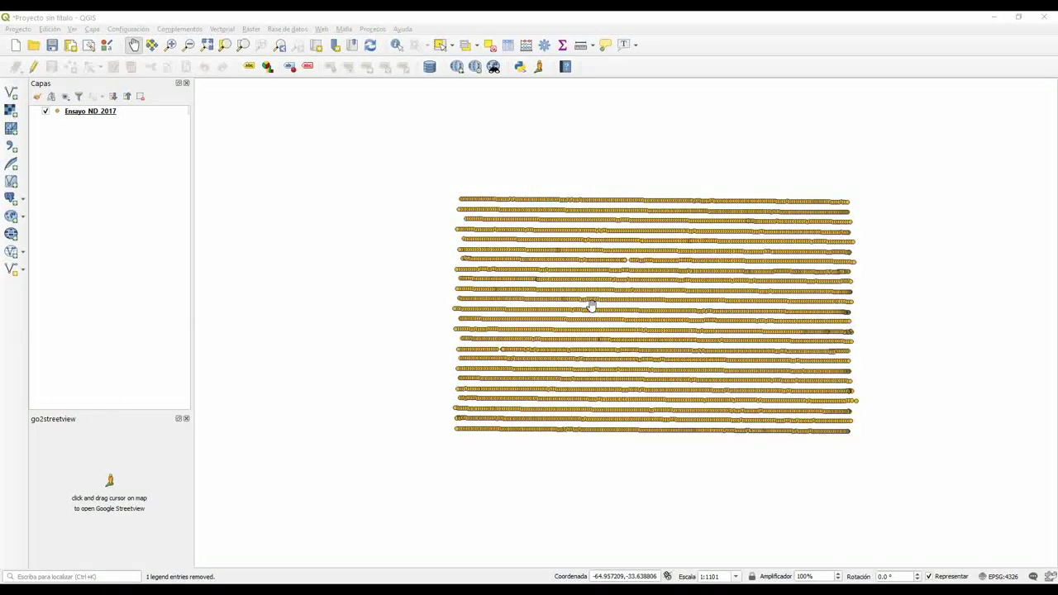
Open the symbology properties of the Ensayo_ND_2017 layer and switch its renderer to graduated (Graduado).
left_click(94, 113)
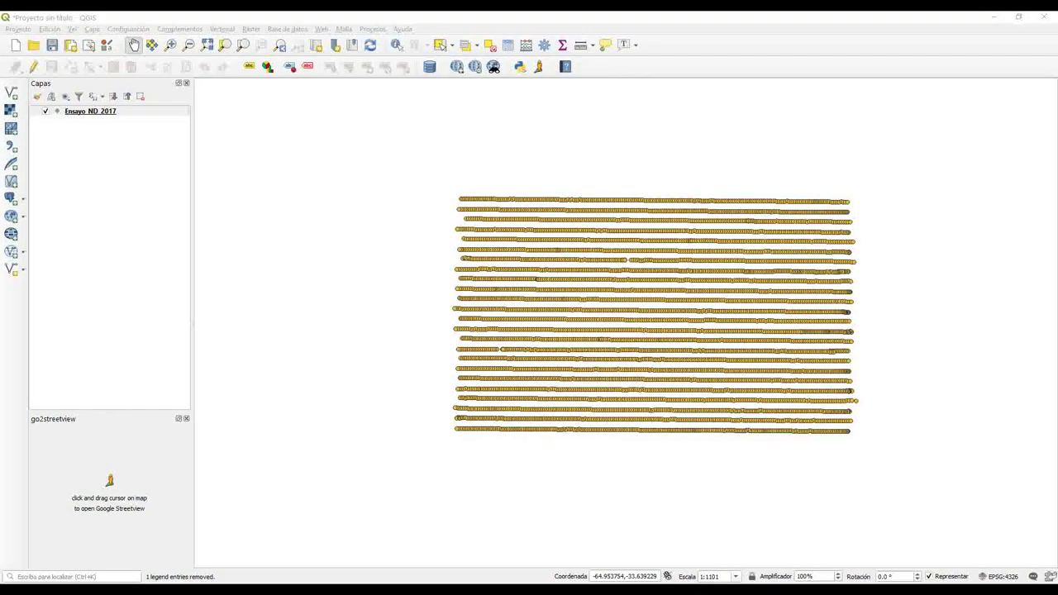
right_click(87, 114)
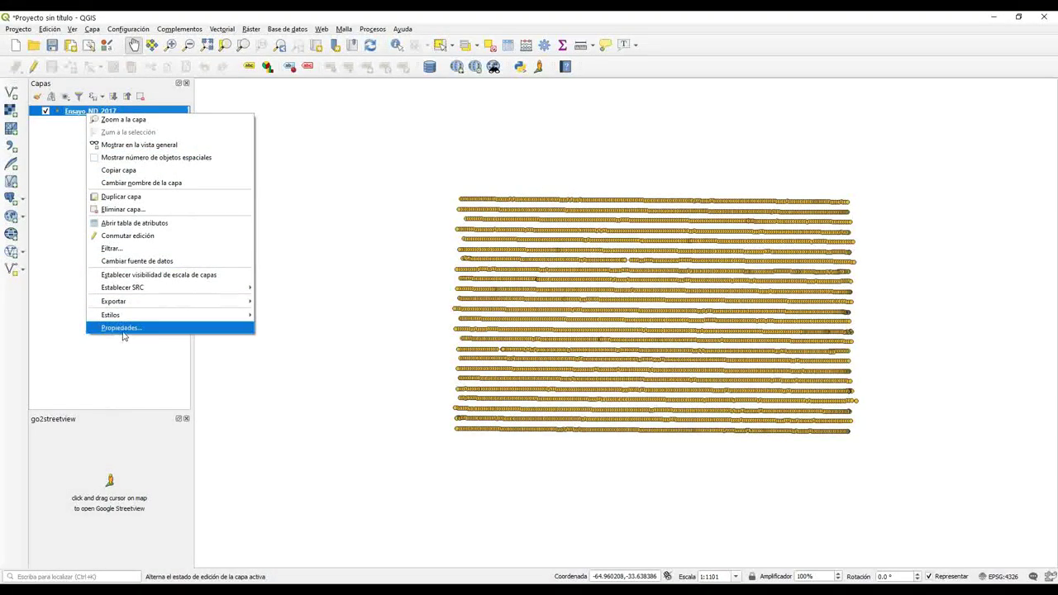
left_click(121, 328)
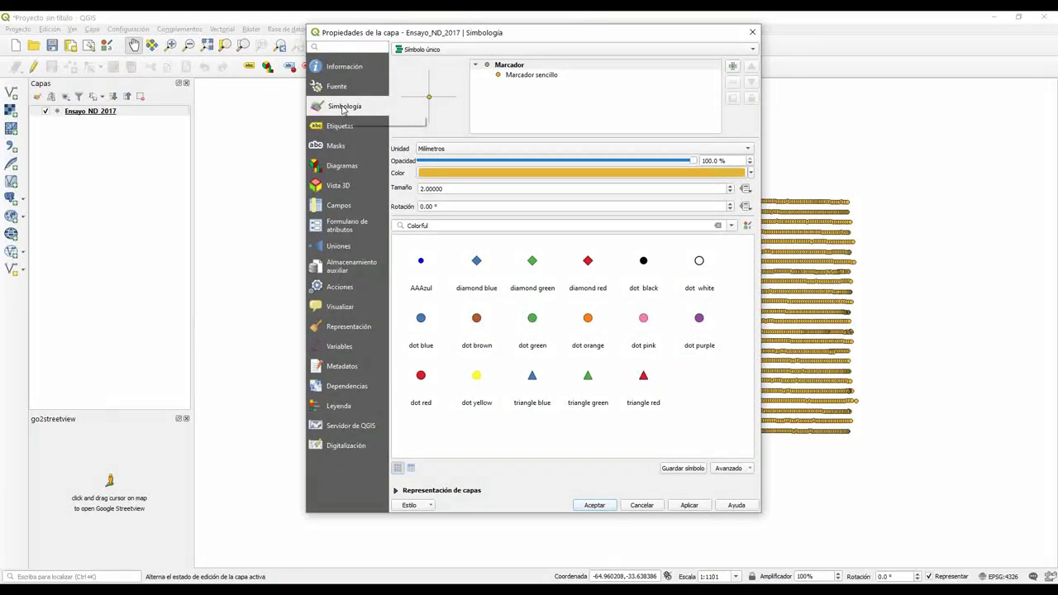
left_click(560, 52)
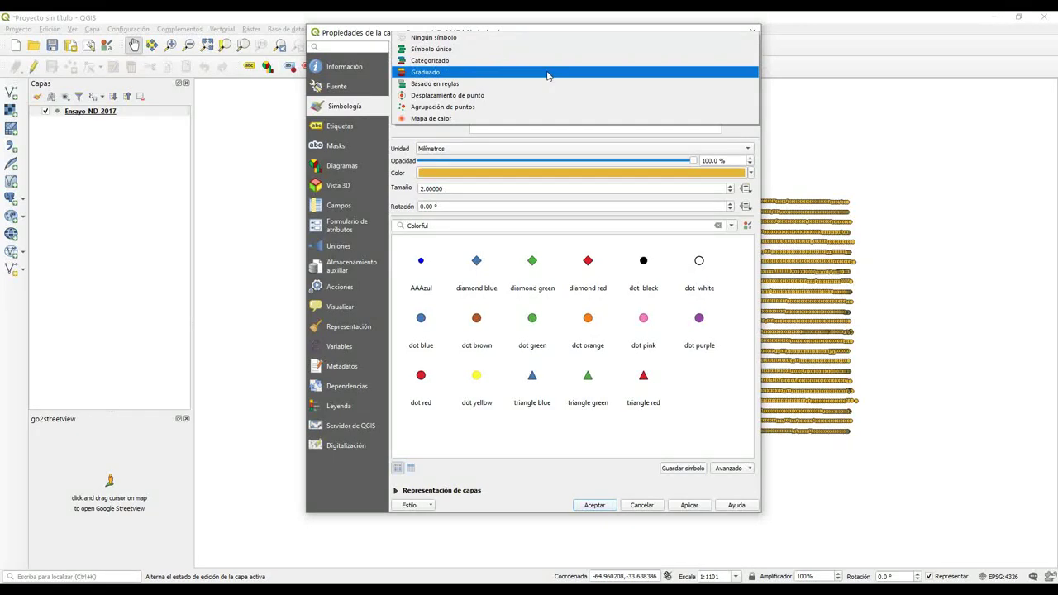
left_click(548, 72)
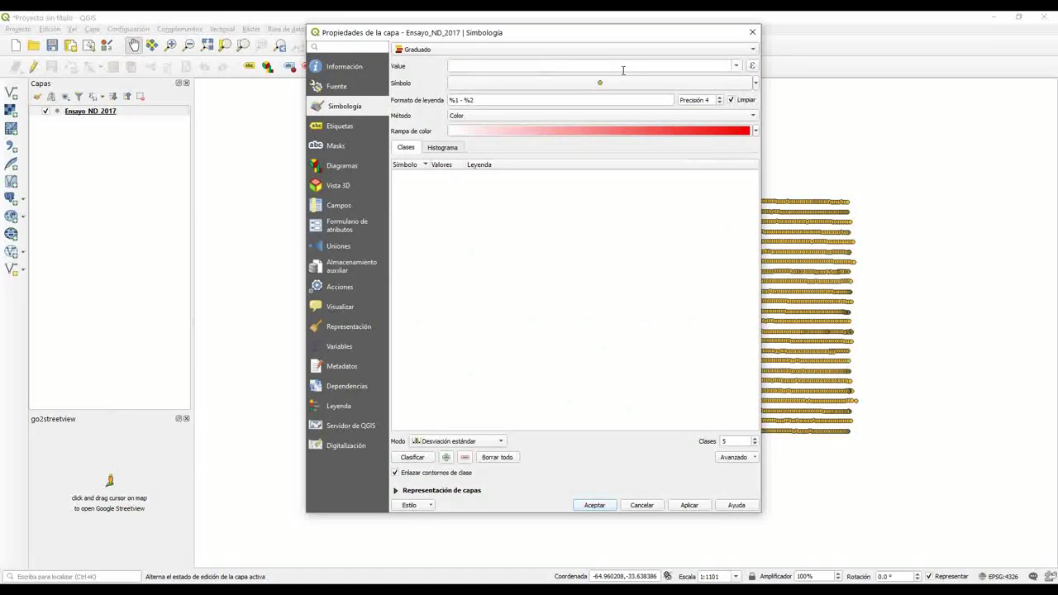
Classify the graduated symbology by the yield field Rendiment.
left_click(736, 66)
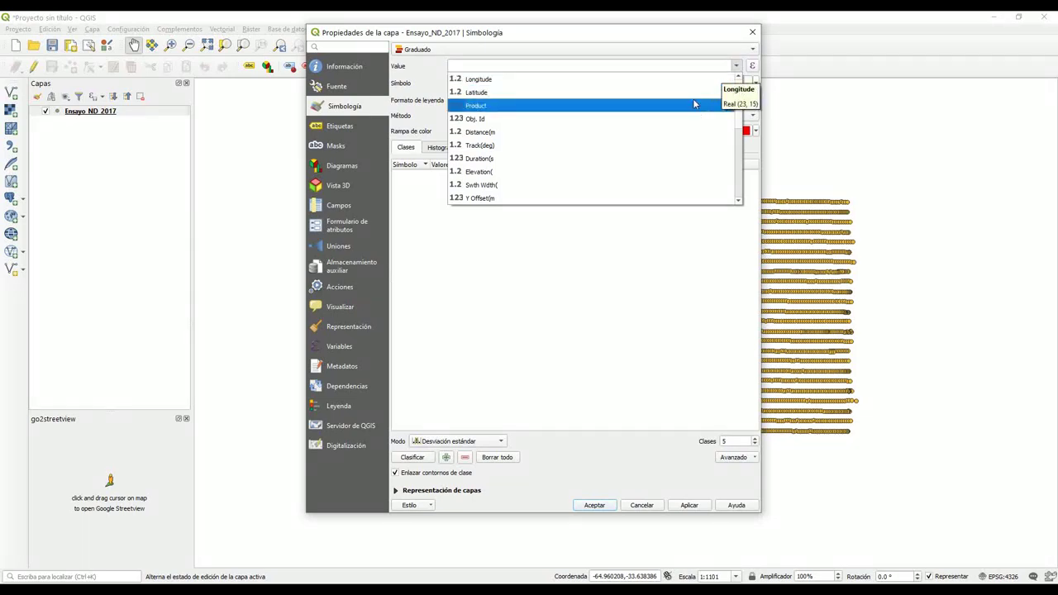
left_click(739, 203)
left_click(739, 203)
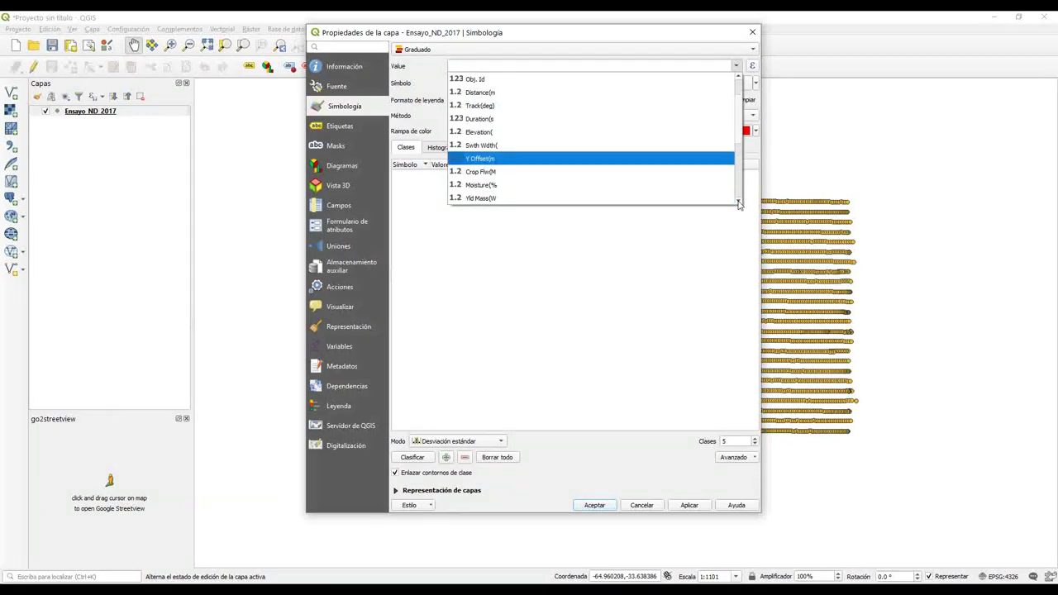
left_click(675, 191)
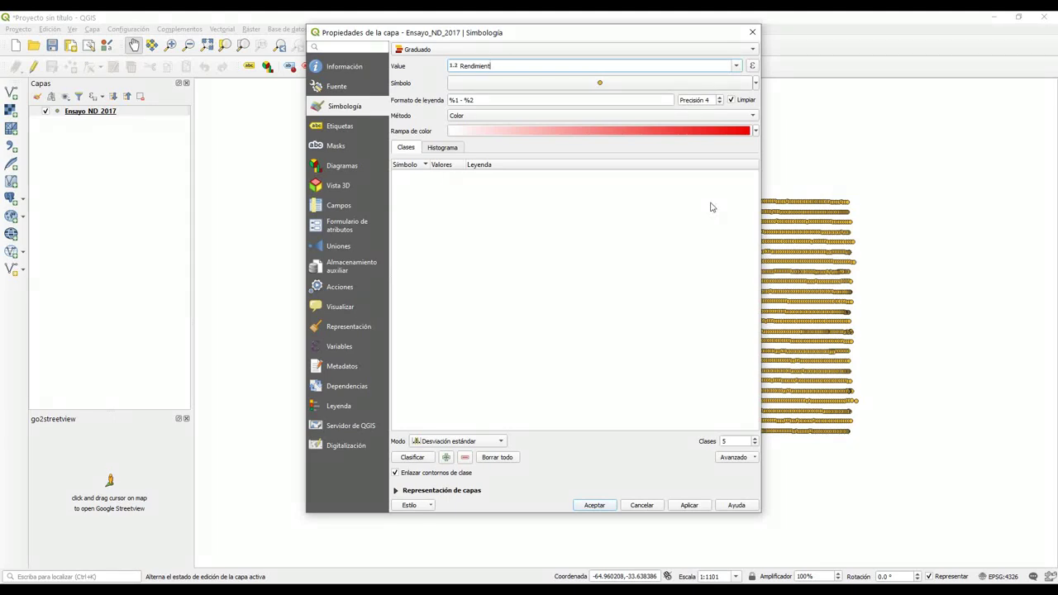
Apply the red-yellow-green colour ramp RdYlGn to the graduated symbology.
left_click(755, 131)
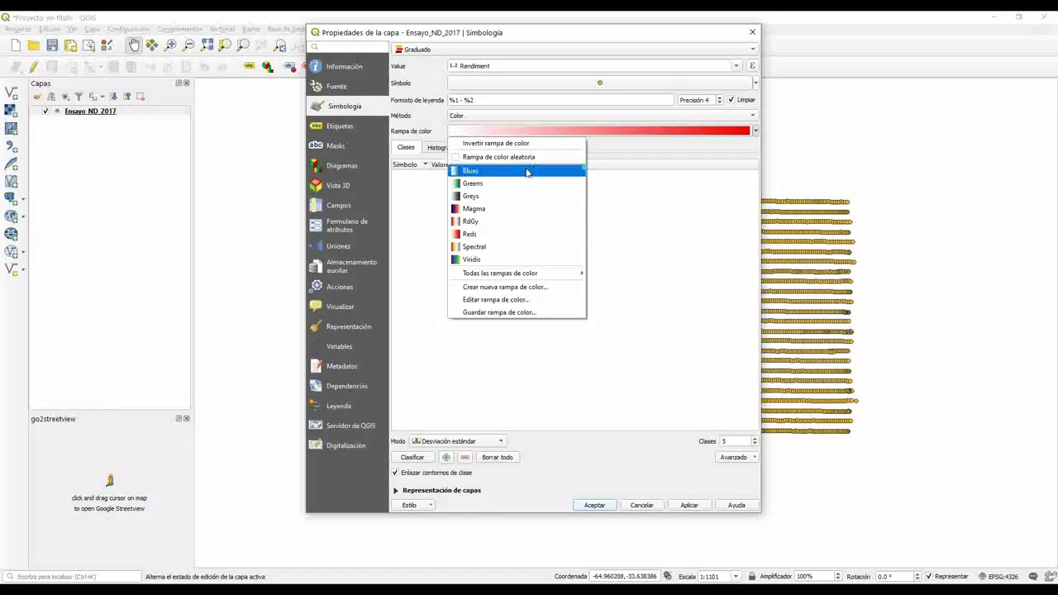
mouse_move(497, 276)
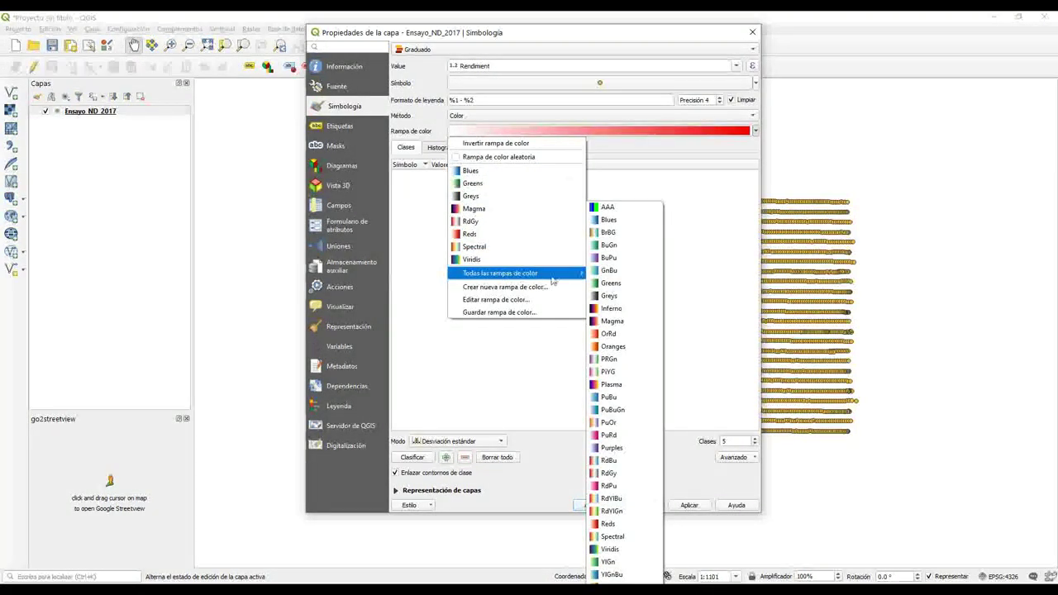
left_click(638, 512)
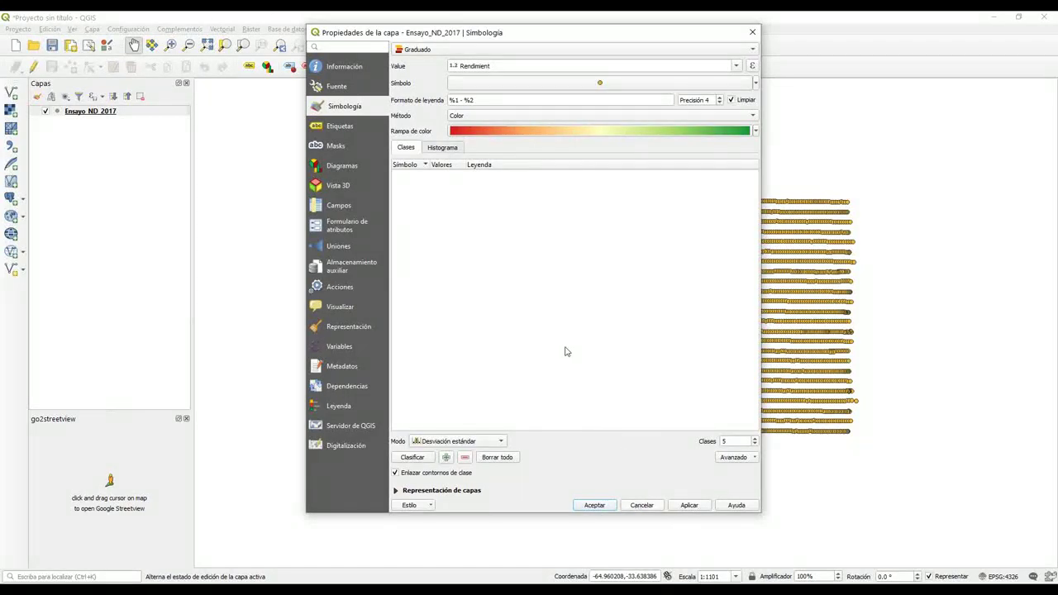
Classify the yield values with the Equal Count (Quantile) mode into 4 classes.
left_click(452, 443)
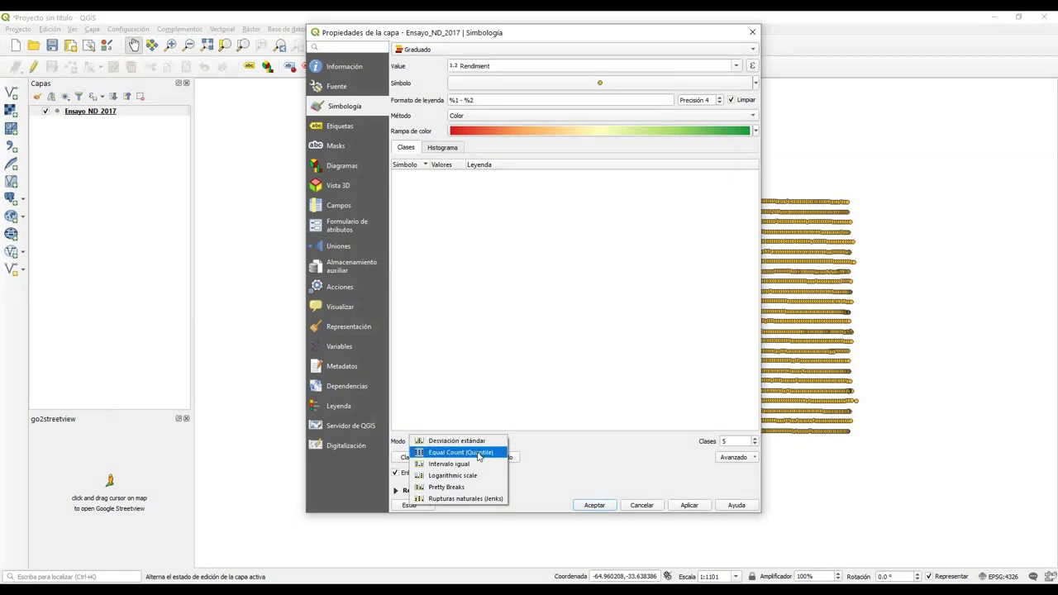
left_click(479, 453)
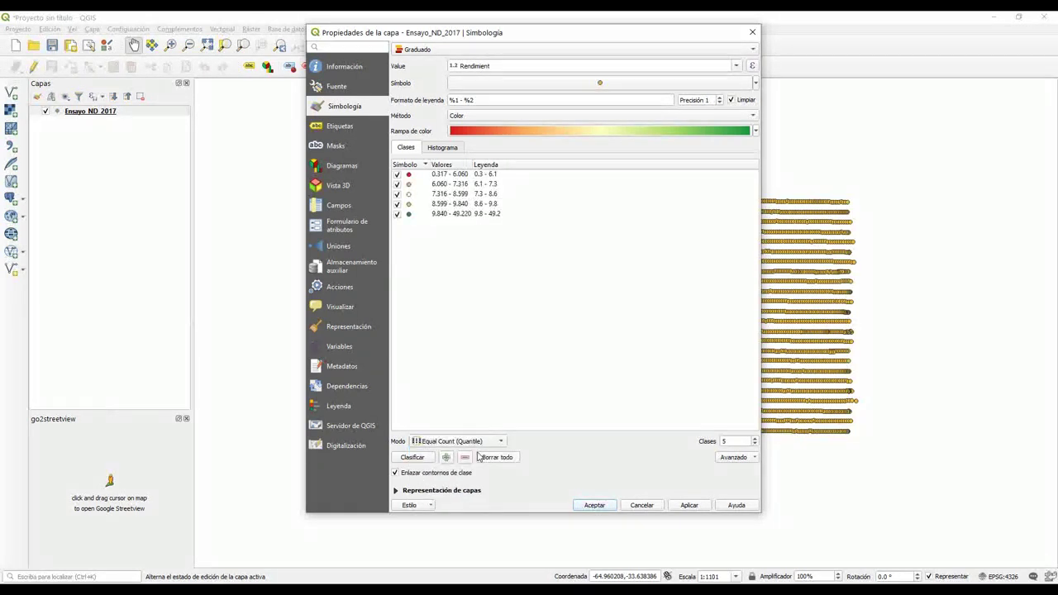
left_click(755, 445)
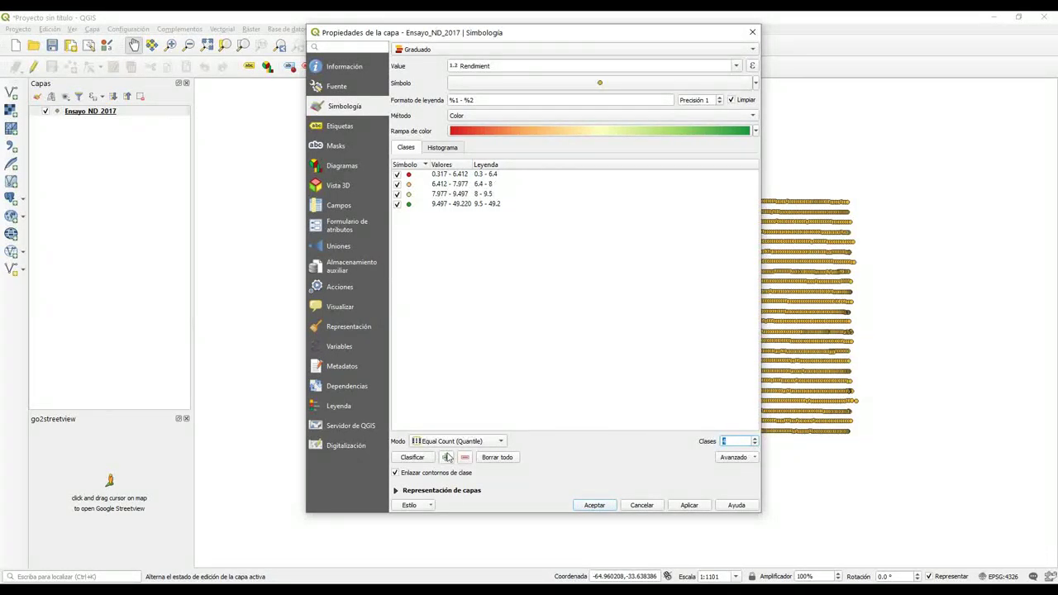
left_click(422, 458)
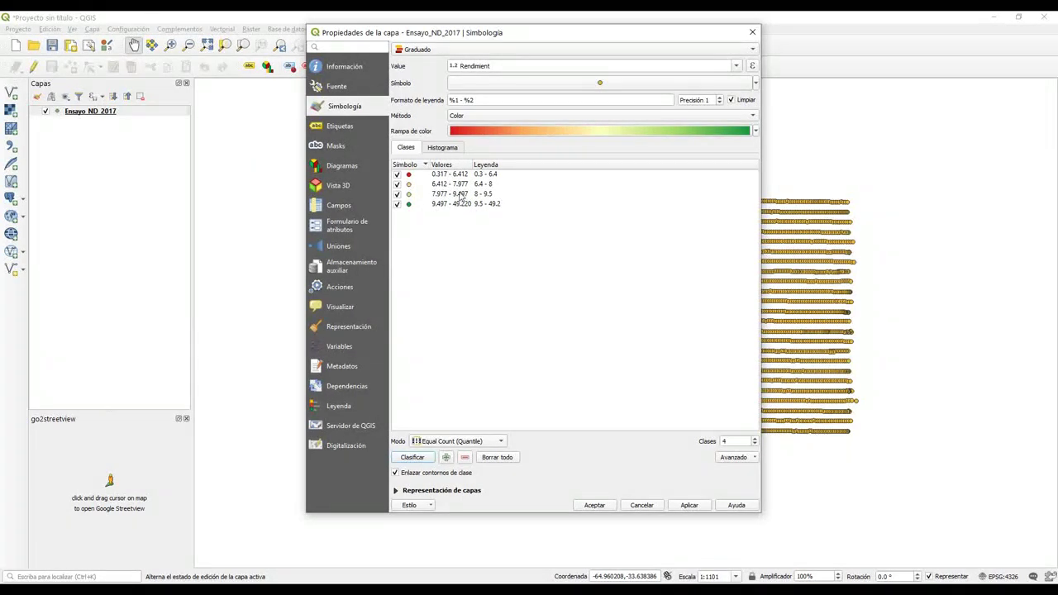
Remove the marker outline of the lowest, red class by setting its simple marker's stroke style to Sin plumilla.
left_click(408, 177)
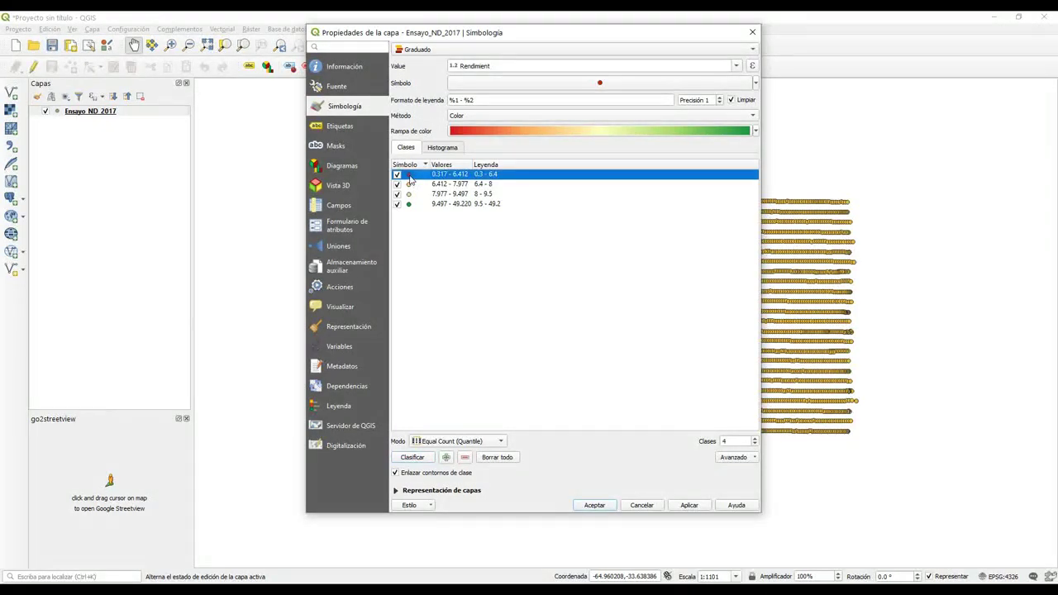
double_click(409, 177)
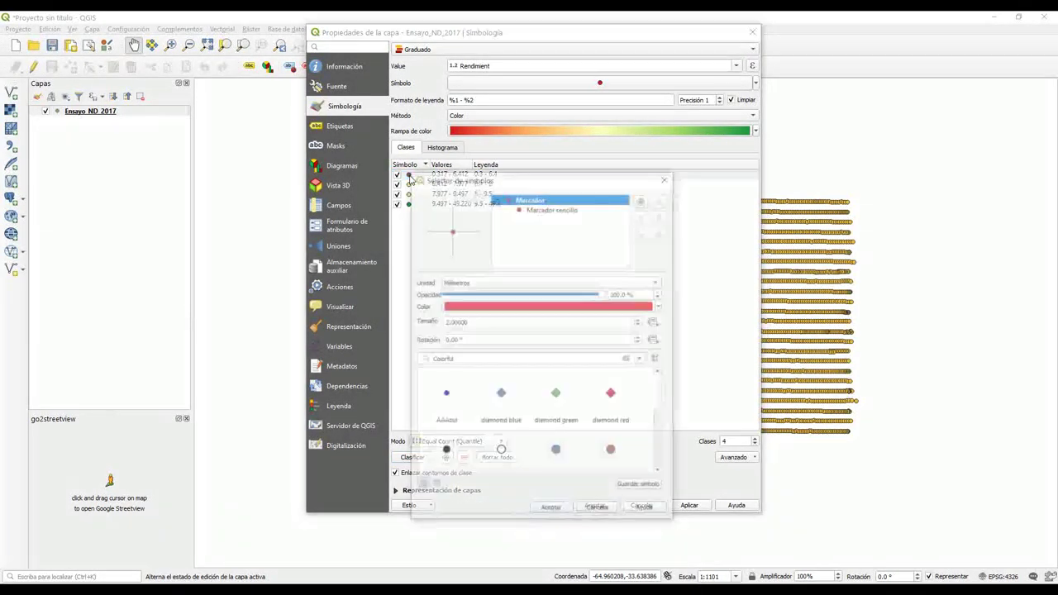
left_click(554, 208)
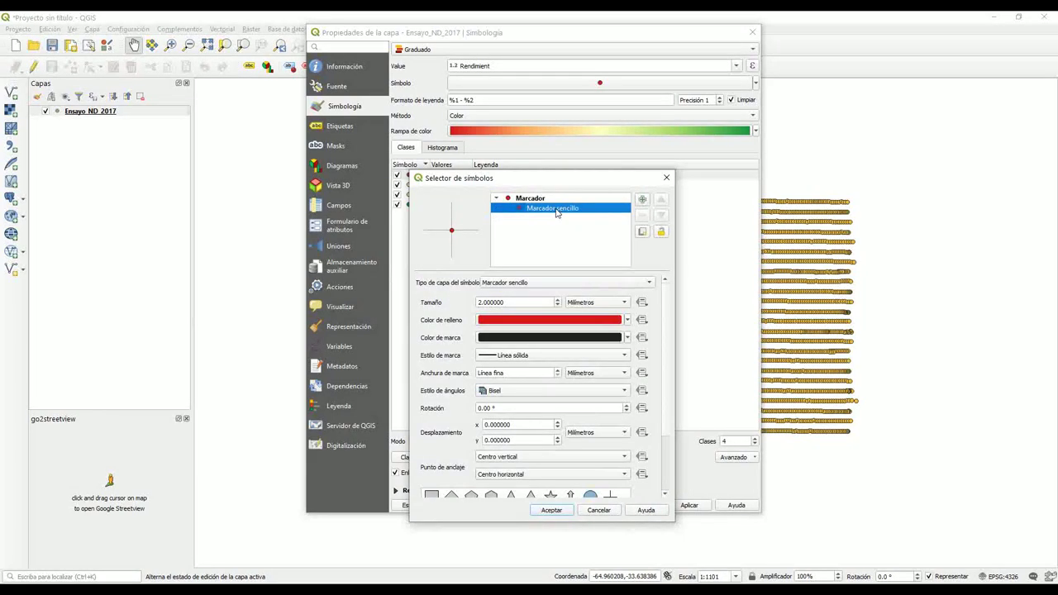
left_click(516, 357)
left_click(510, 368)
left_click(511, 357)
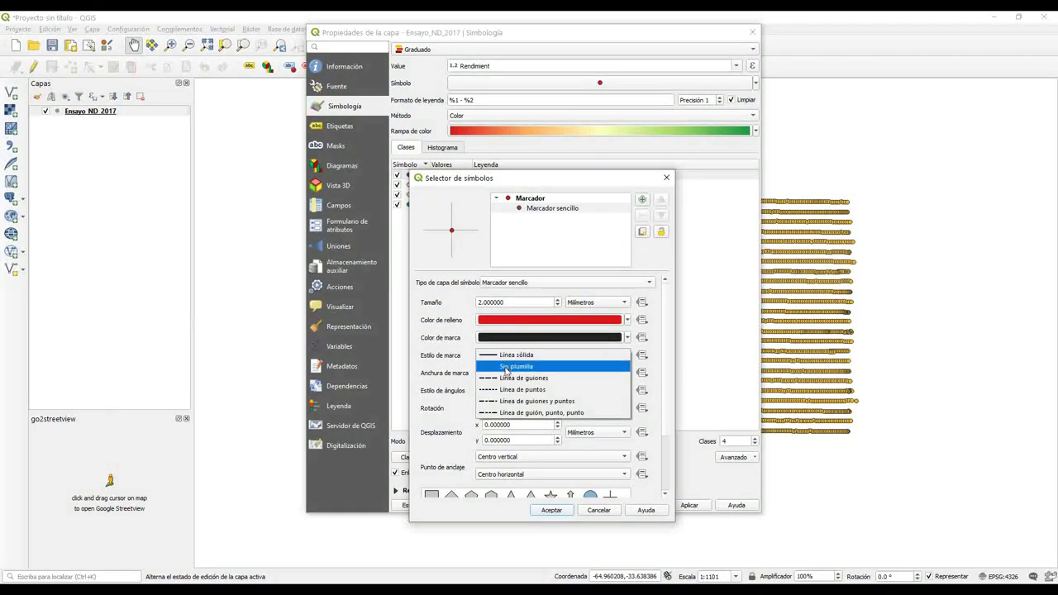
left_click(507, 370)
left_click(553, 510)
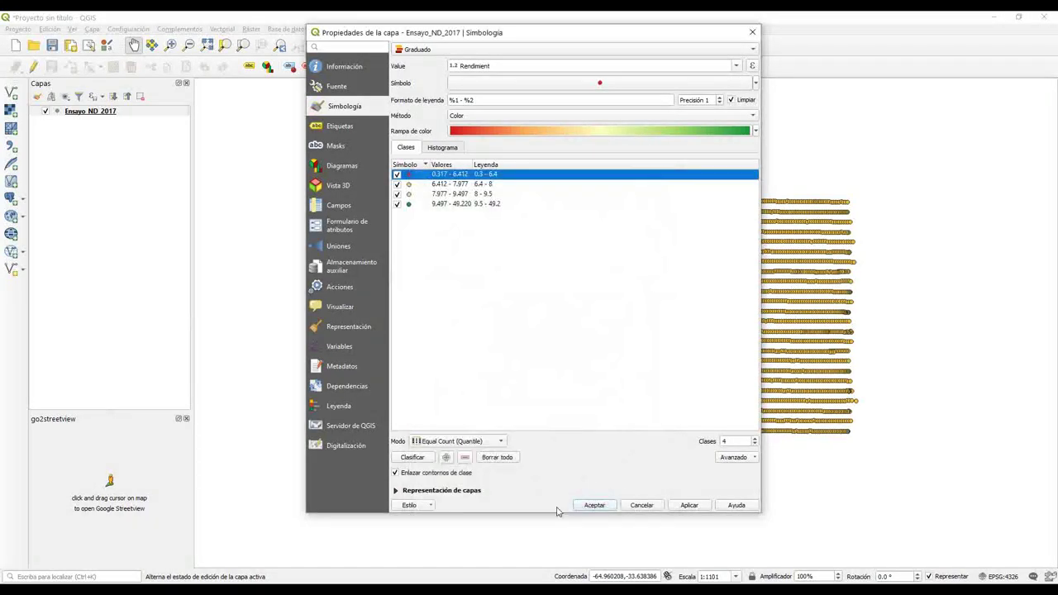
Set the stroke style of the second, orange class's simple marker to Sin plumilla.
double_click(410, 184)
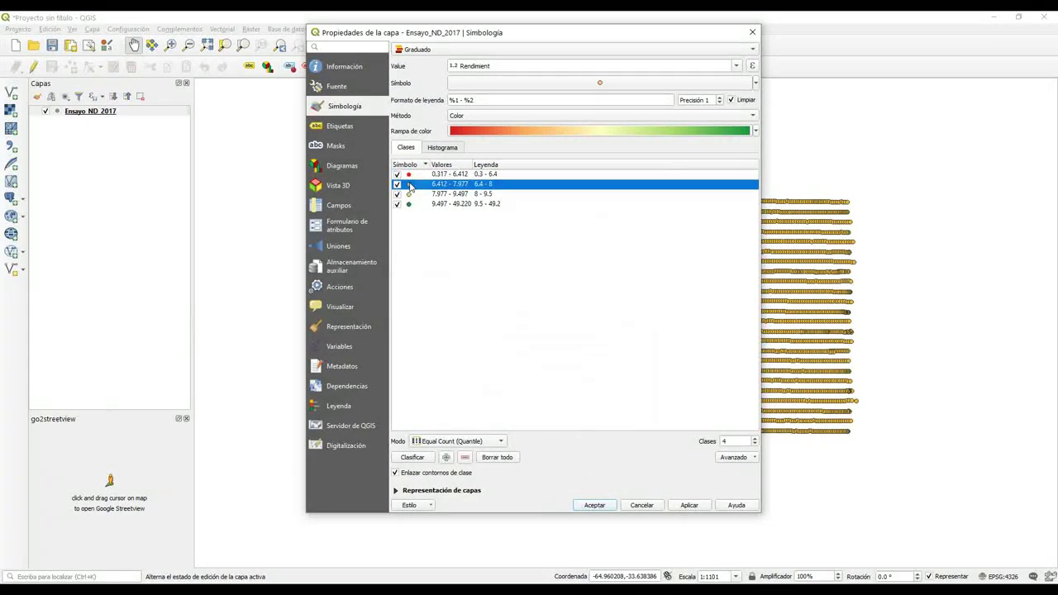
left_click(552, 208)
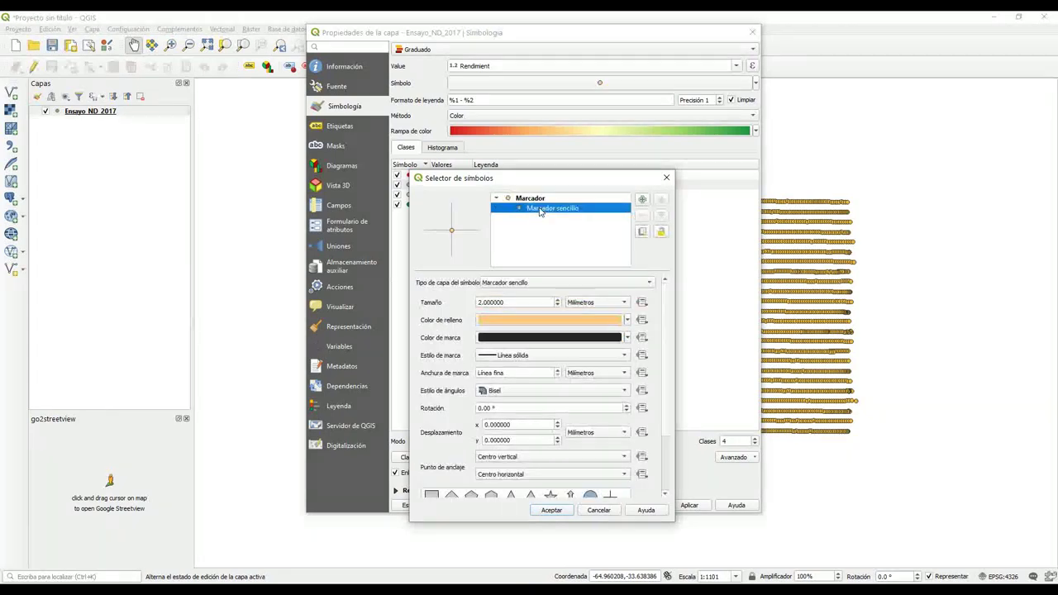
left_click(517, 355)
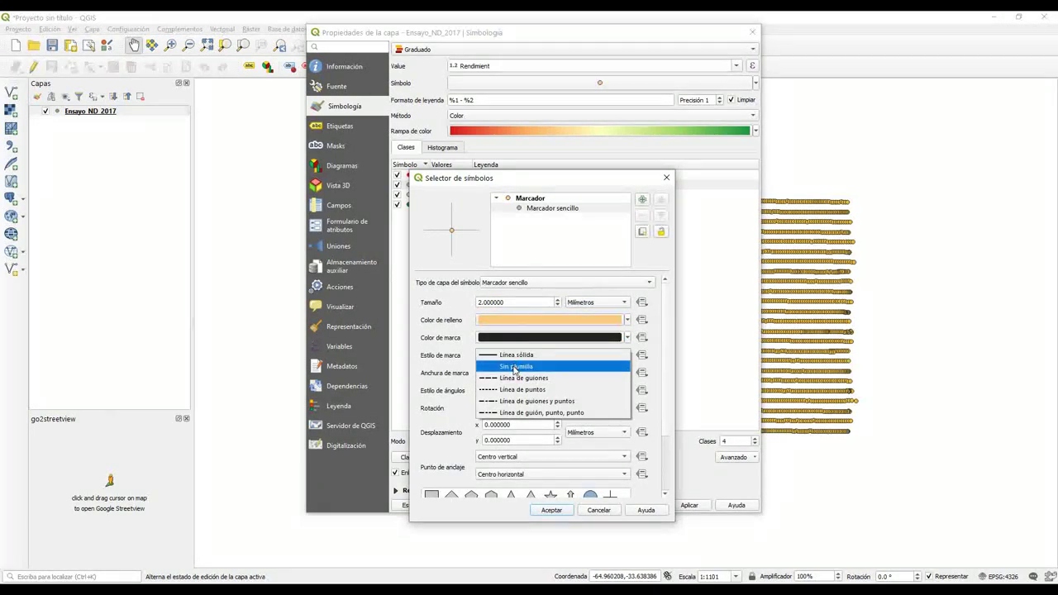
left_click(515, 366)
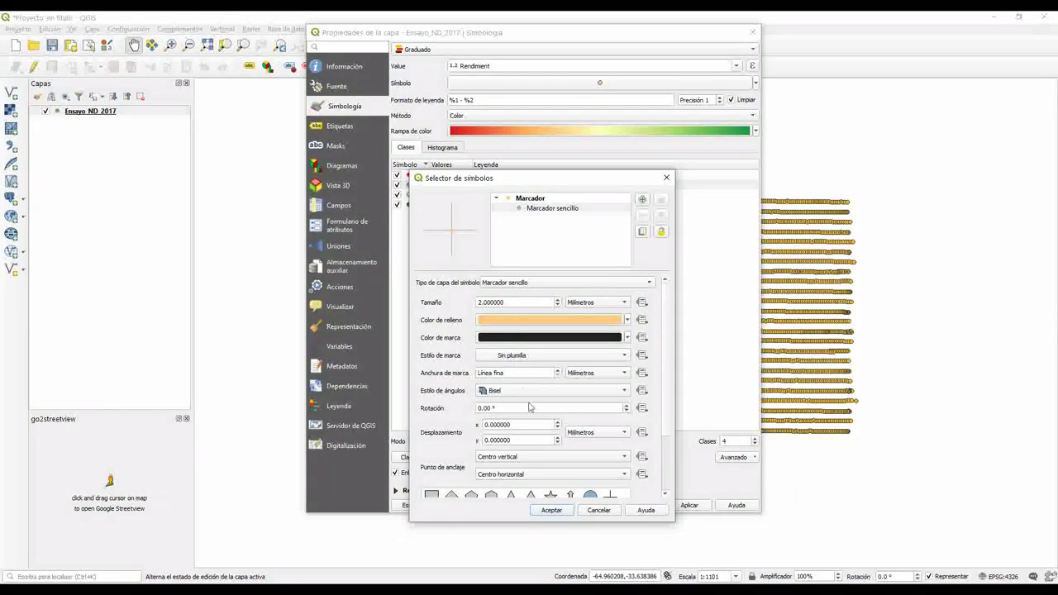
left_click(551, 510)
Set the stroke style of the third, light green class's simple marker to Sin plumilla.
left_click(420, 196)
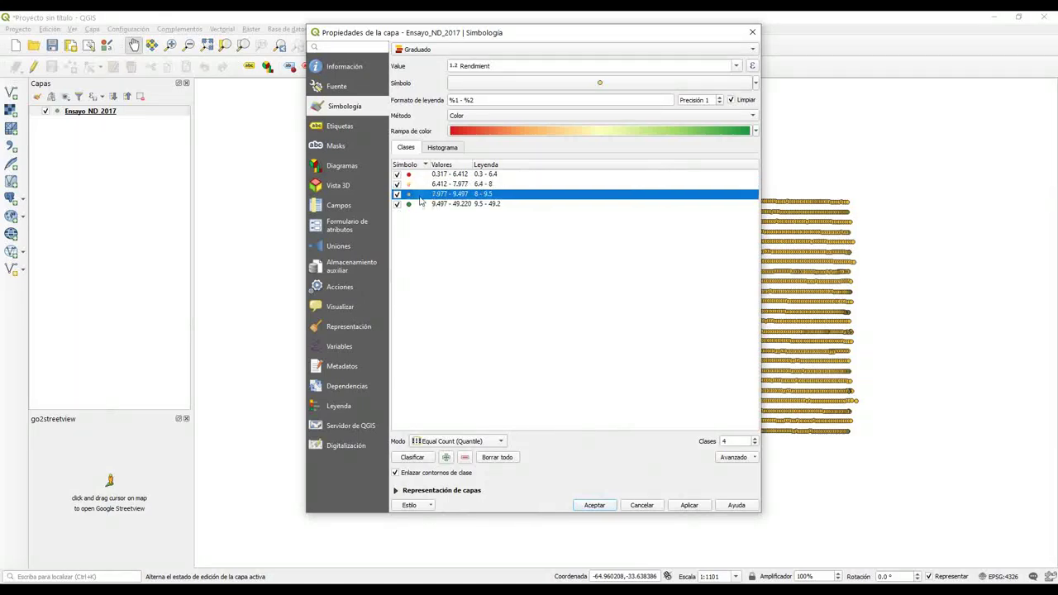
double_click(420, 199)
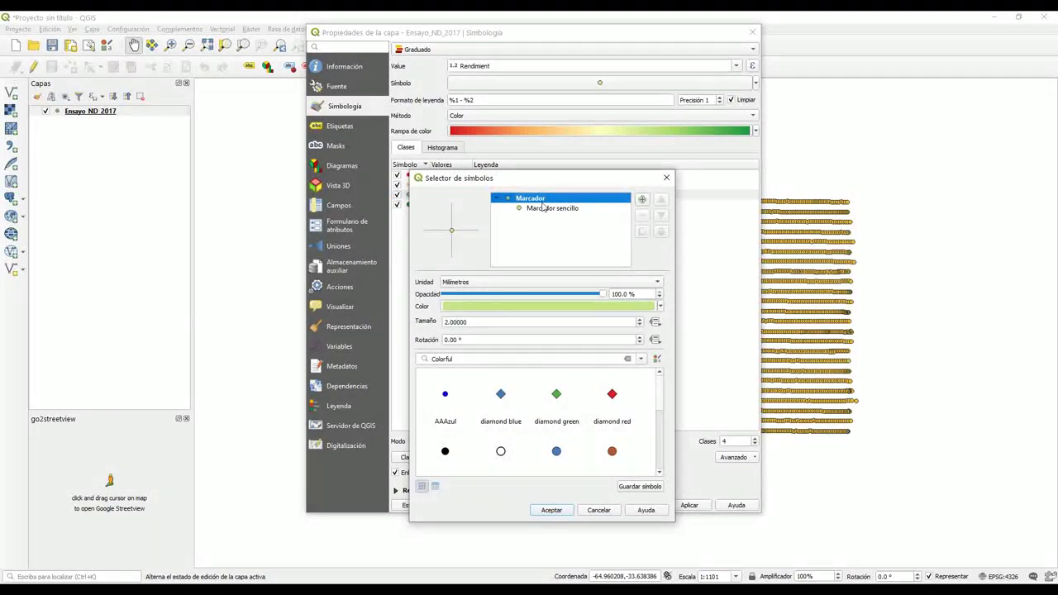
left_click(545, 208)
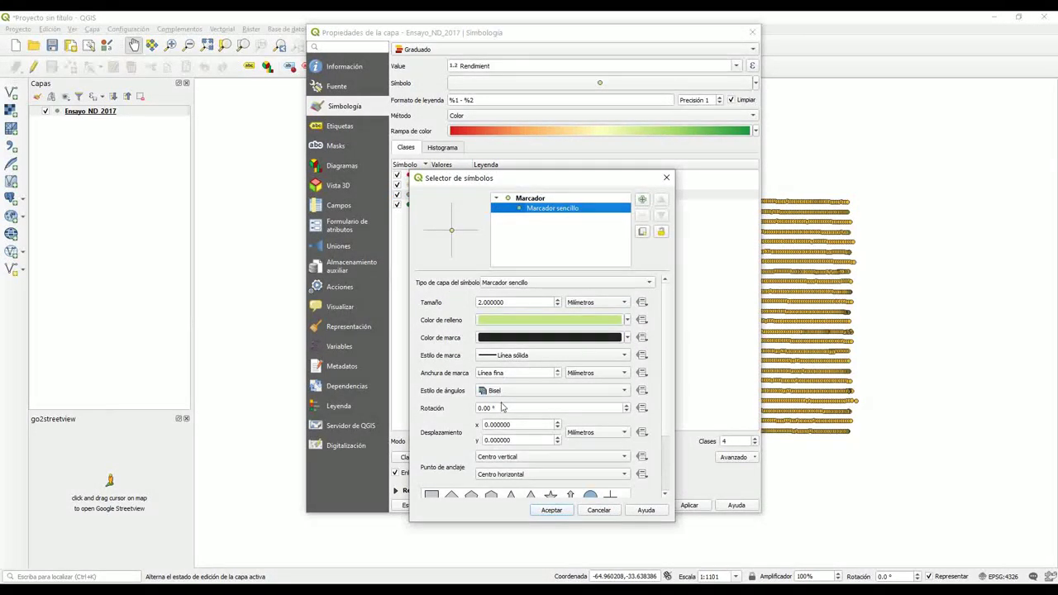
left_click(491, 356)
left_click(506, 366)
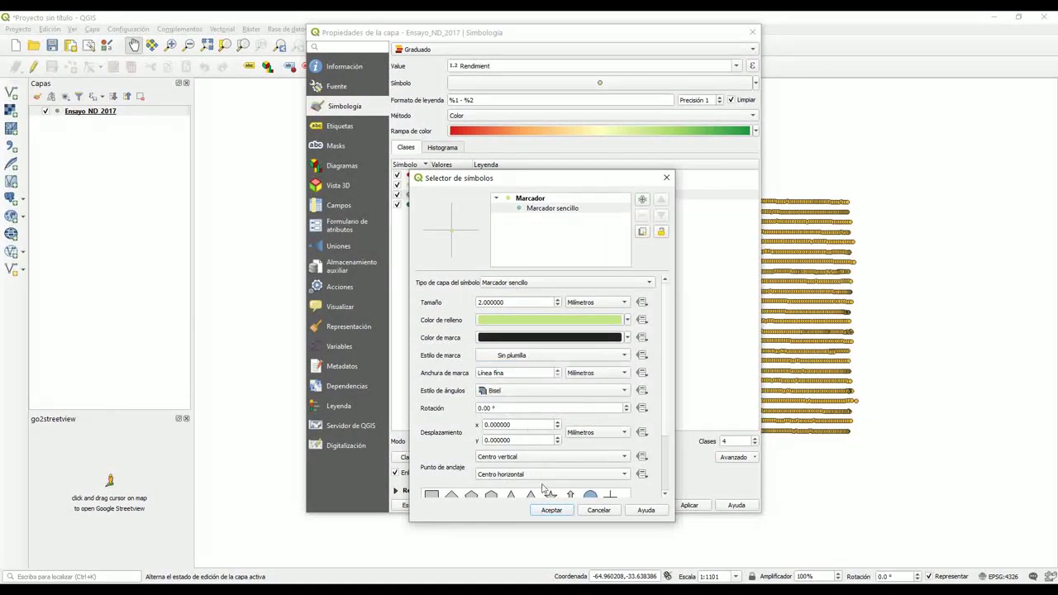
left_click(550, 510)
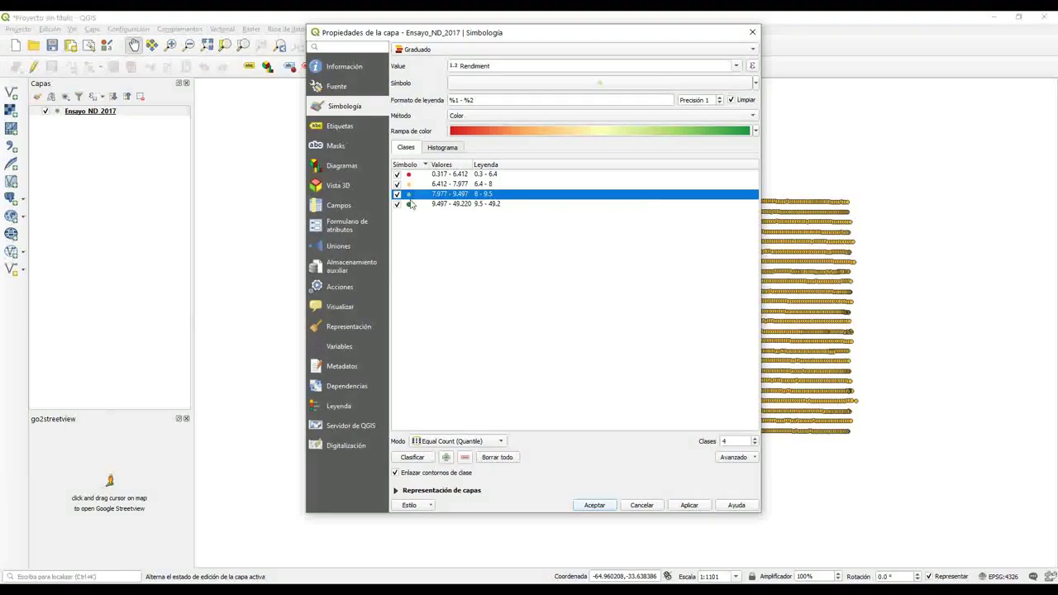
Set the stroke style of the highest, dark green class's simple marker to Sin plumilla.
left_click(411, 204)
double_click(409, 204)
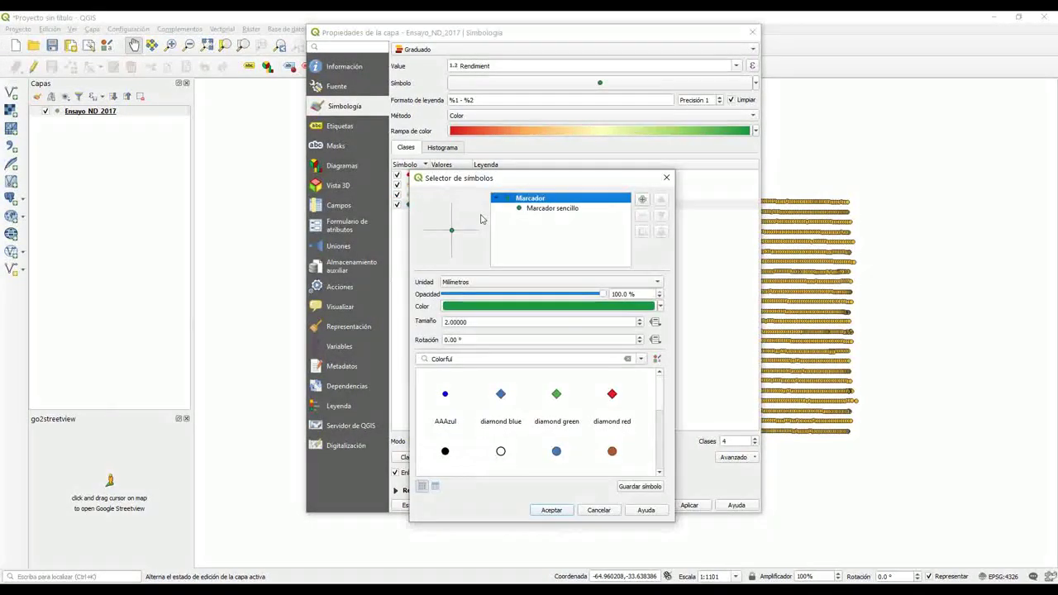
left_click(539, 209)
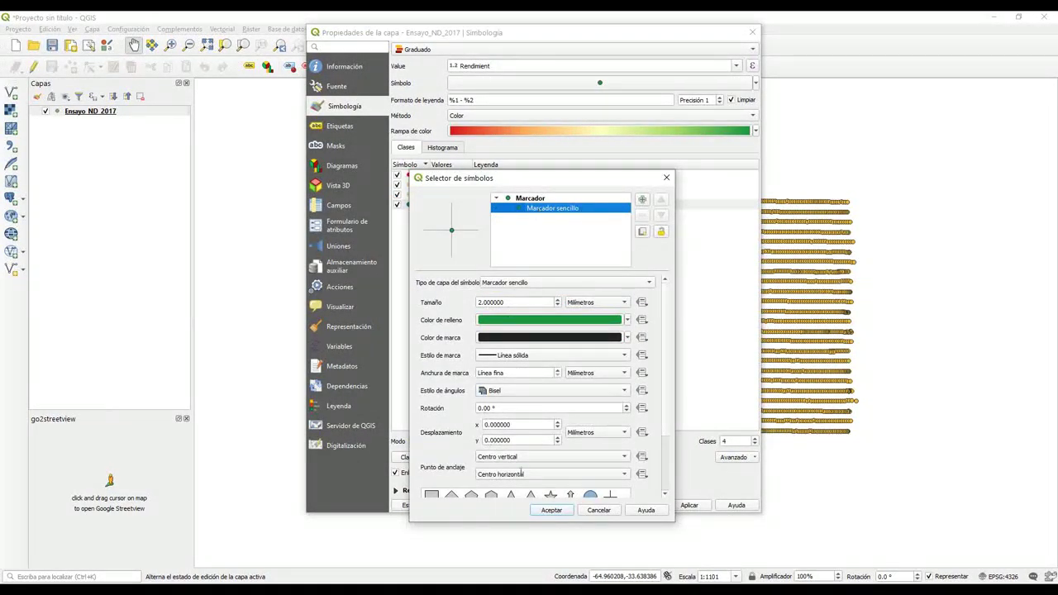
left_click(516, 355)
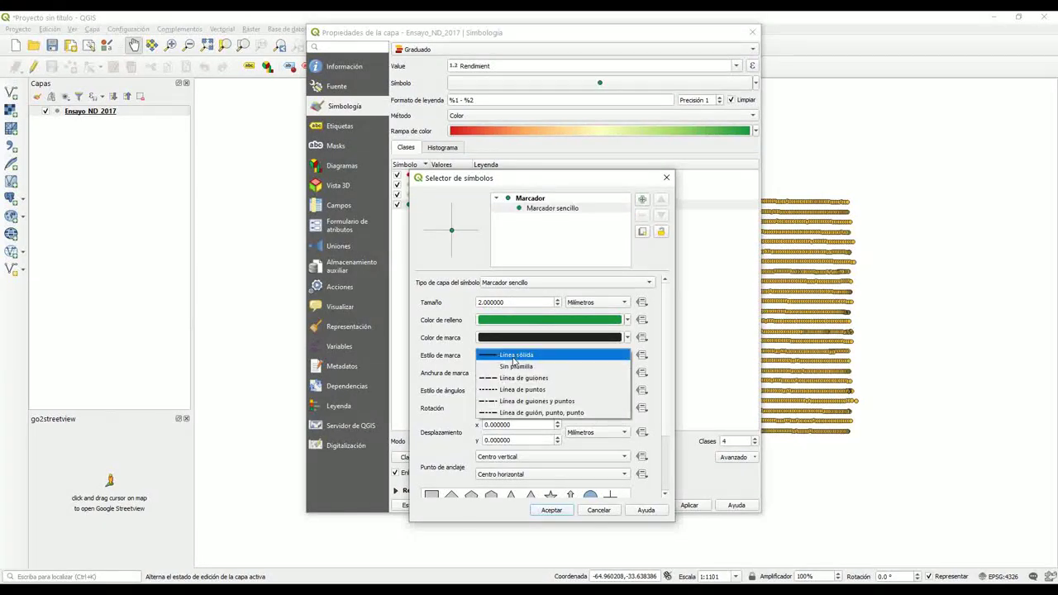
left_click(514, 370)
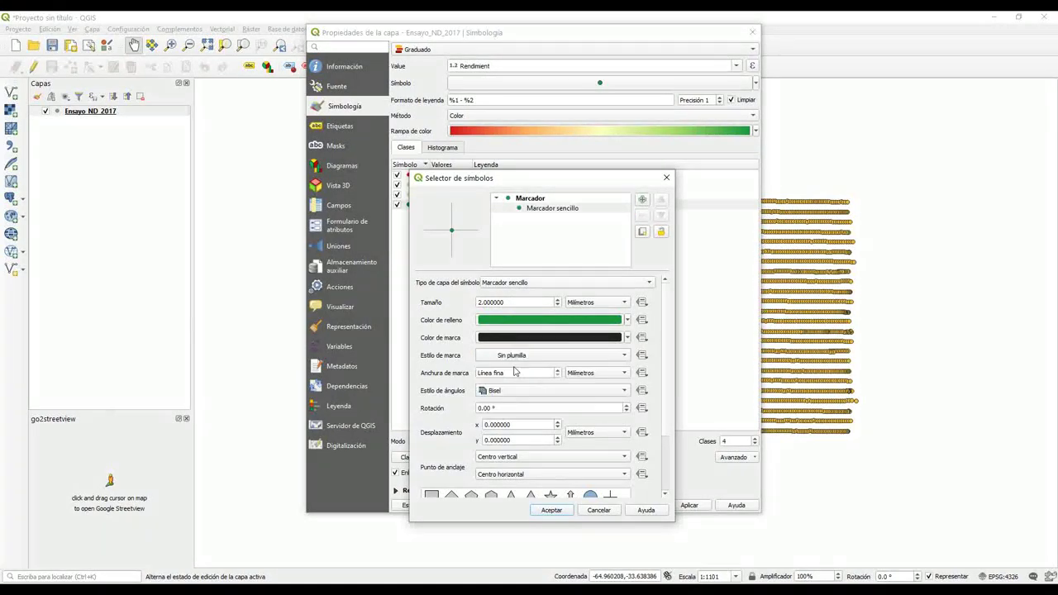
left_click(552, 511)
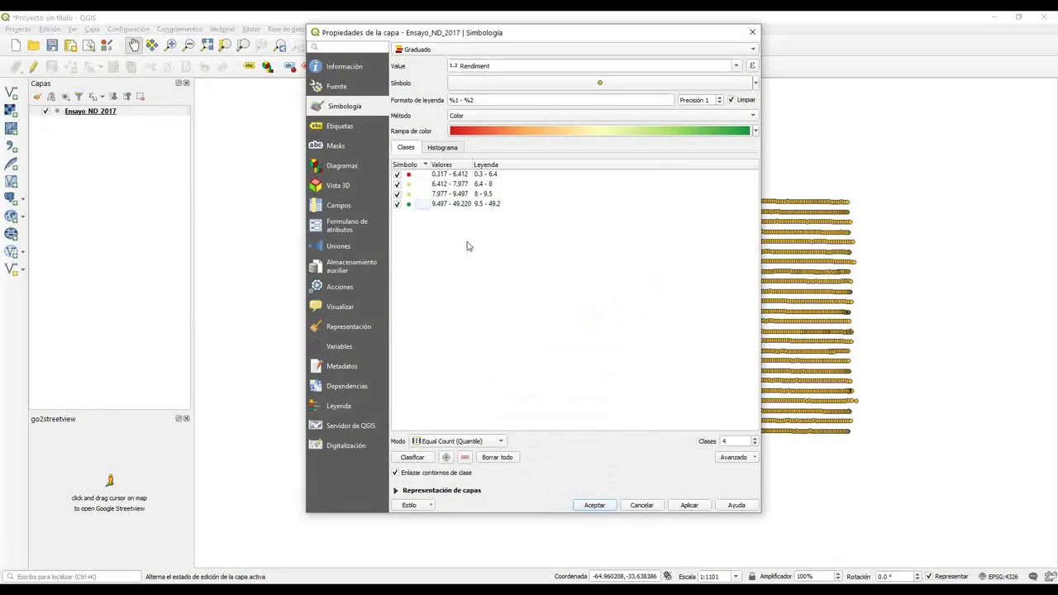